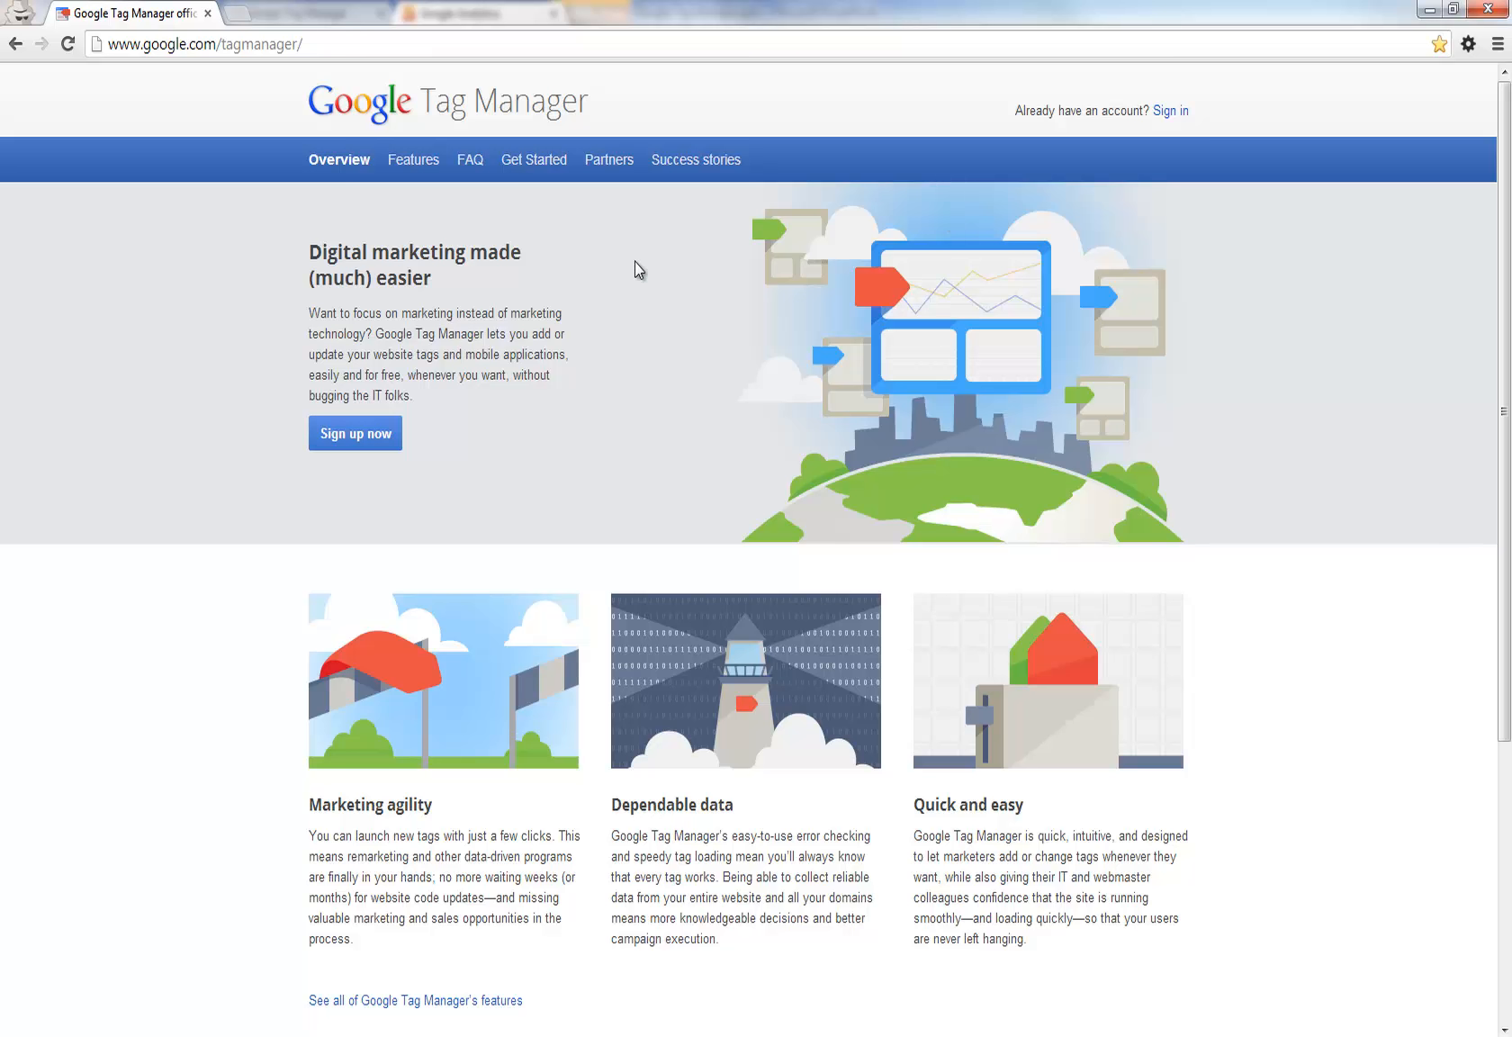
Sign up for Tag Manager with the suggested Google account e-mail and its password.
left_click(373, 439)
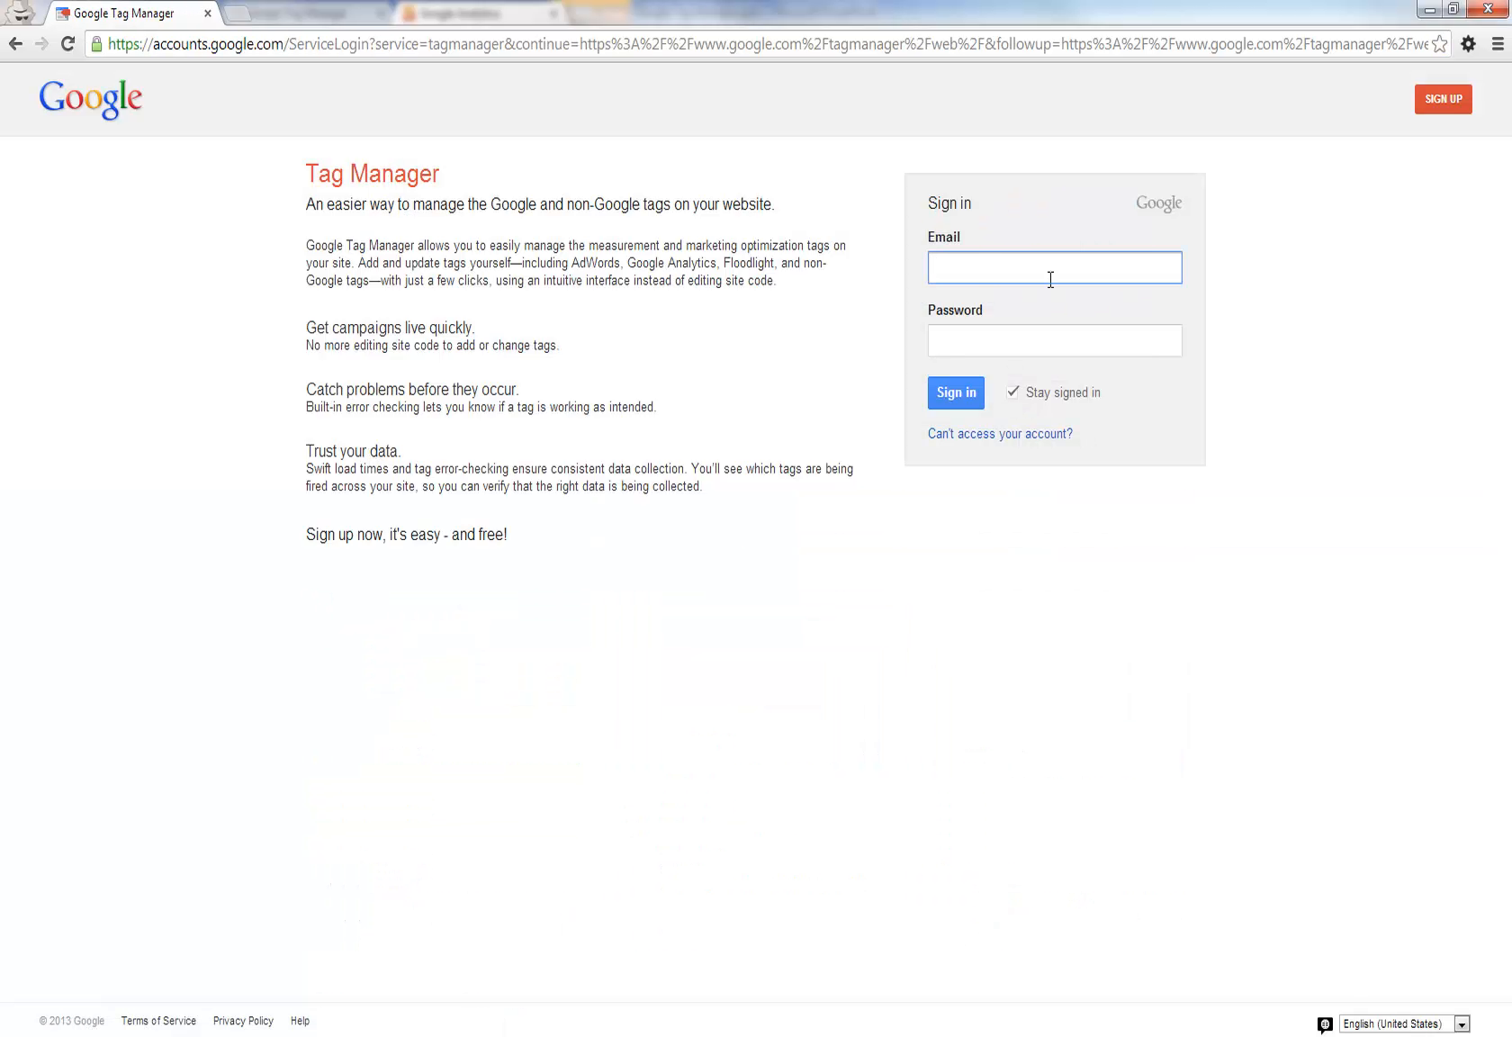
type("julien")
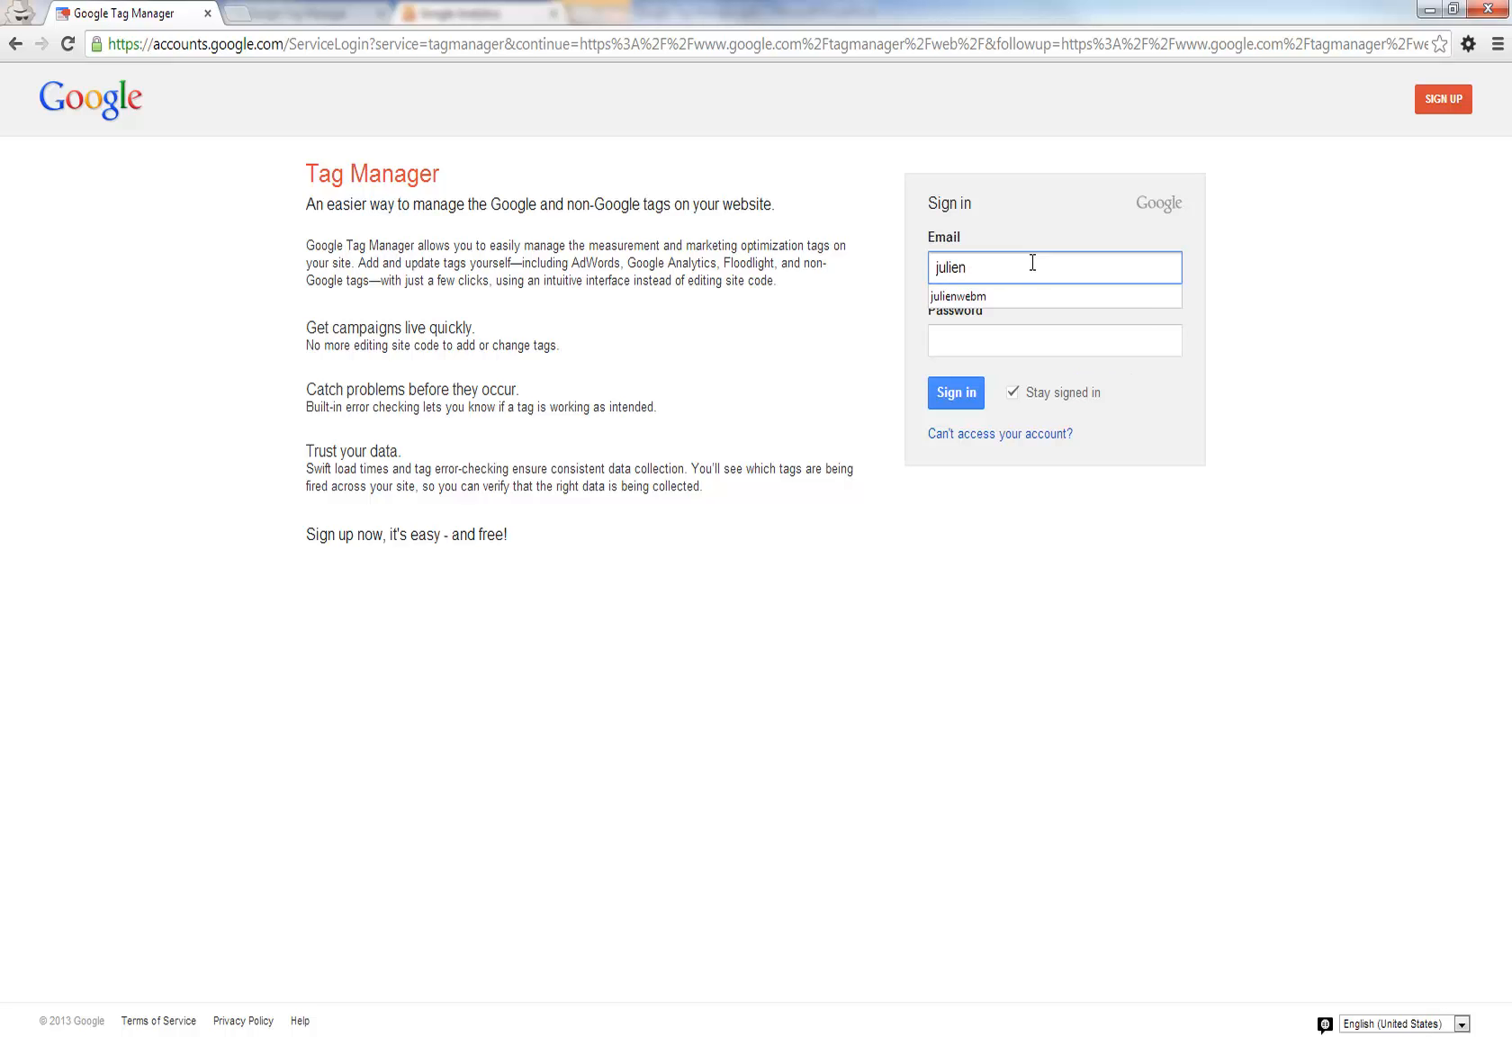
left_click(1009, 296)
left_click(980, 342)
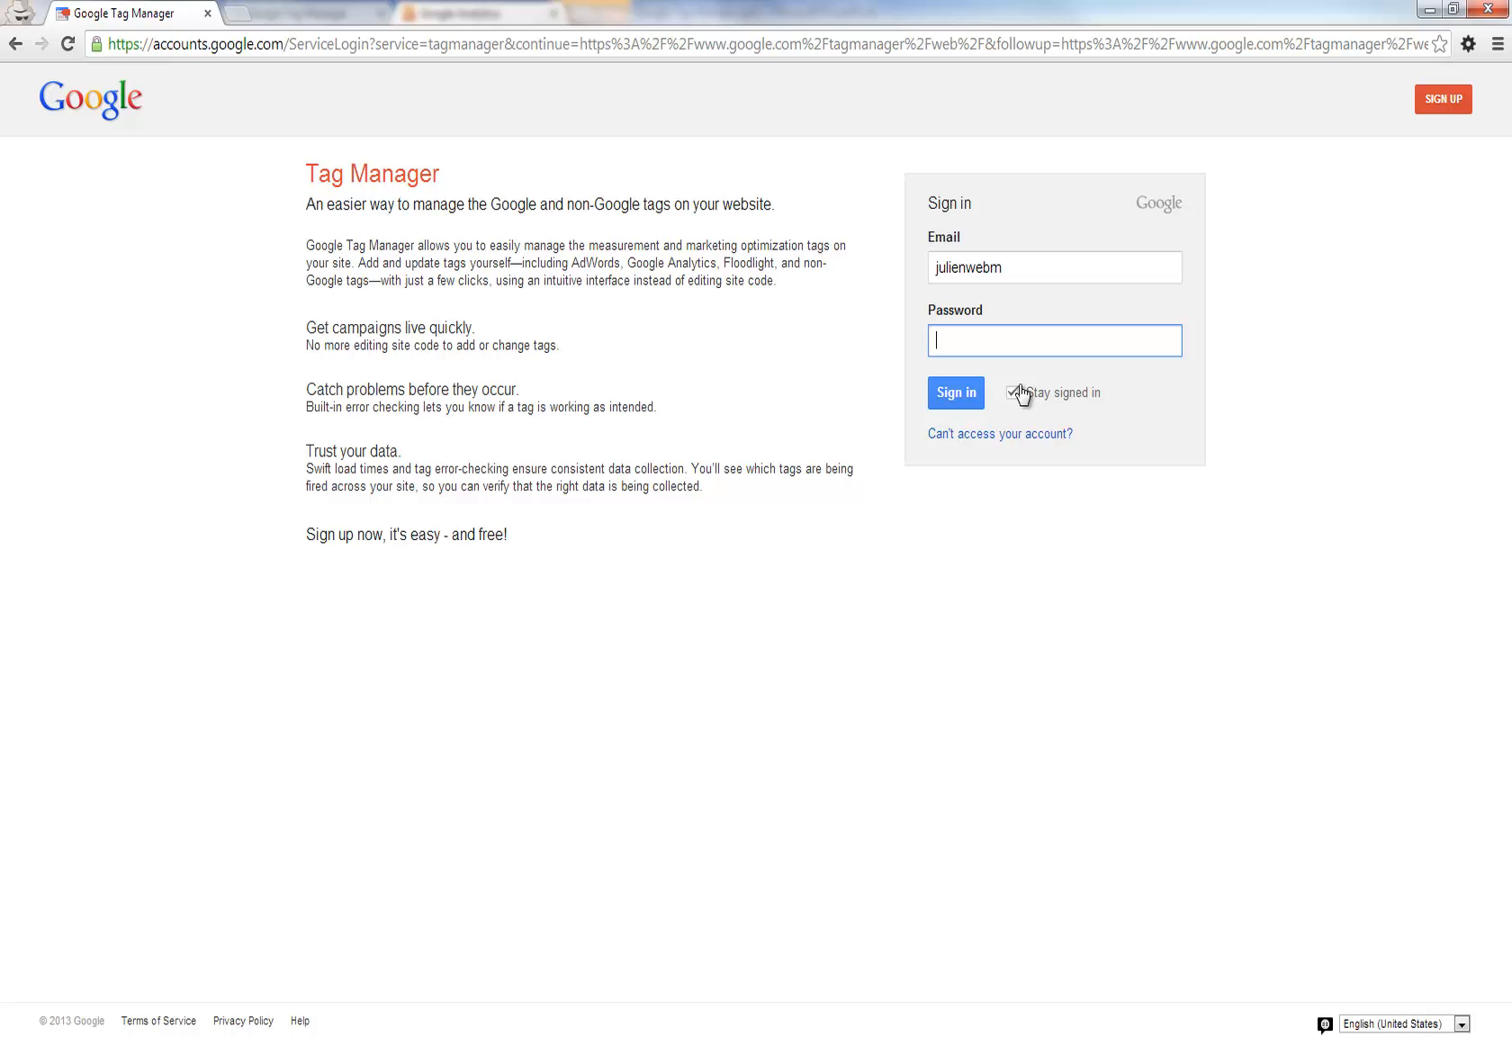
type("•••••••••••")
left_click(967, 401)
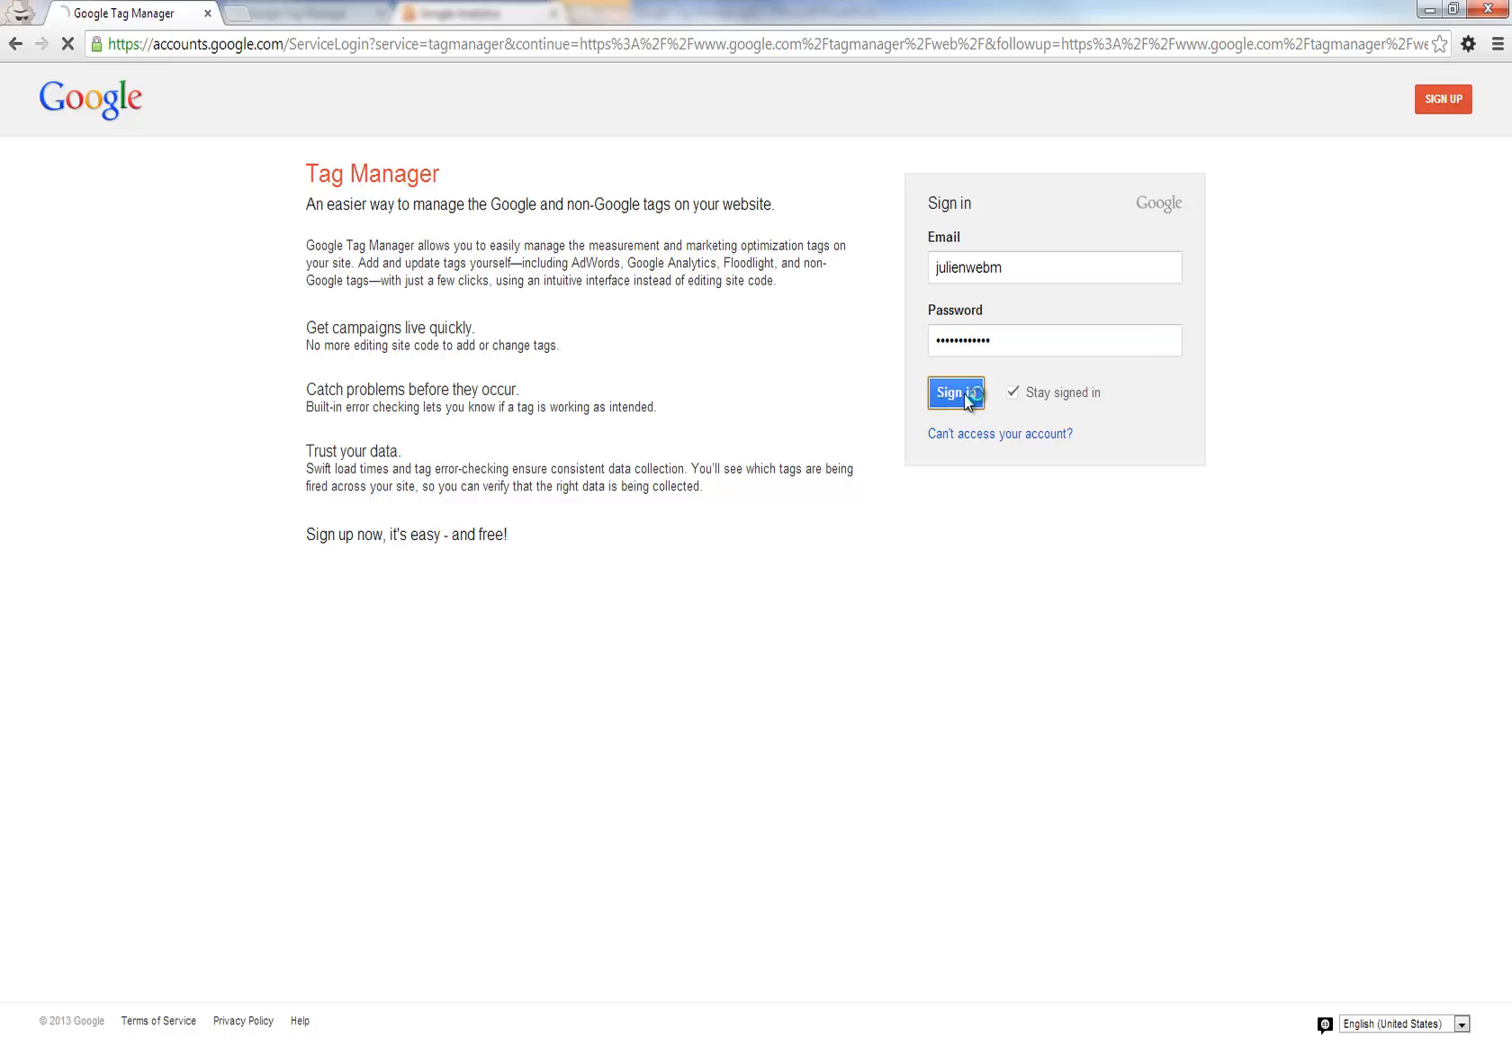
left_click(393, 376)
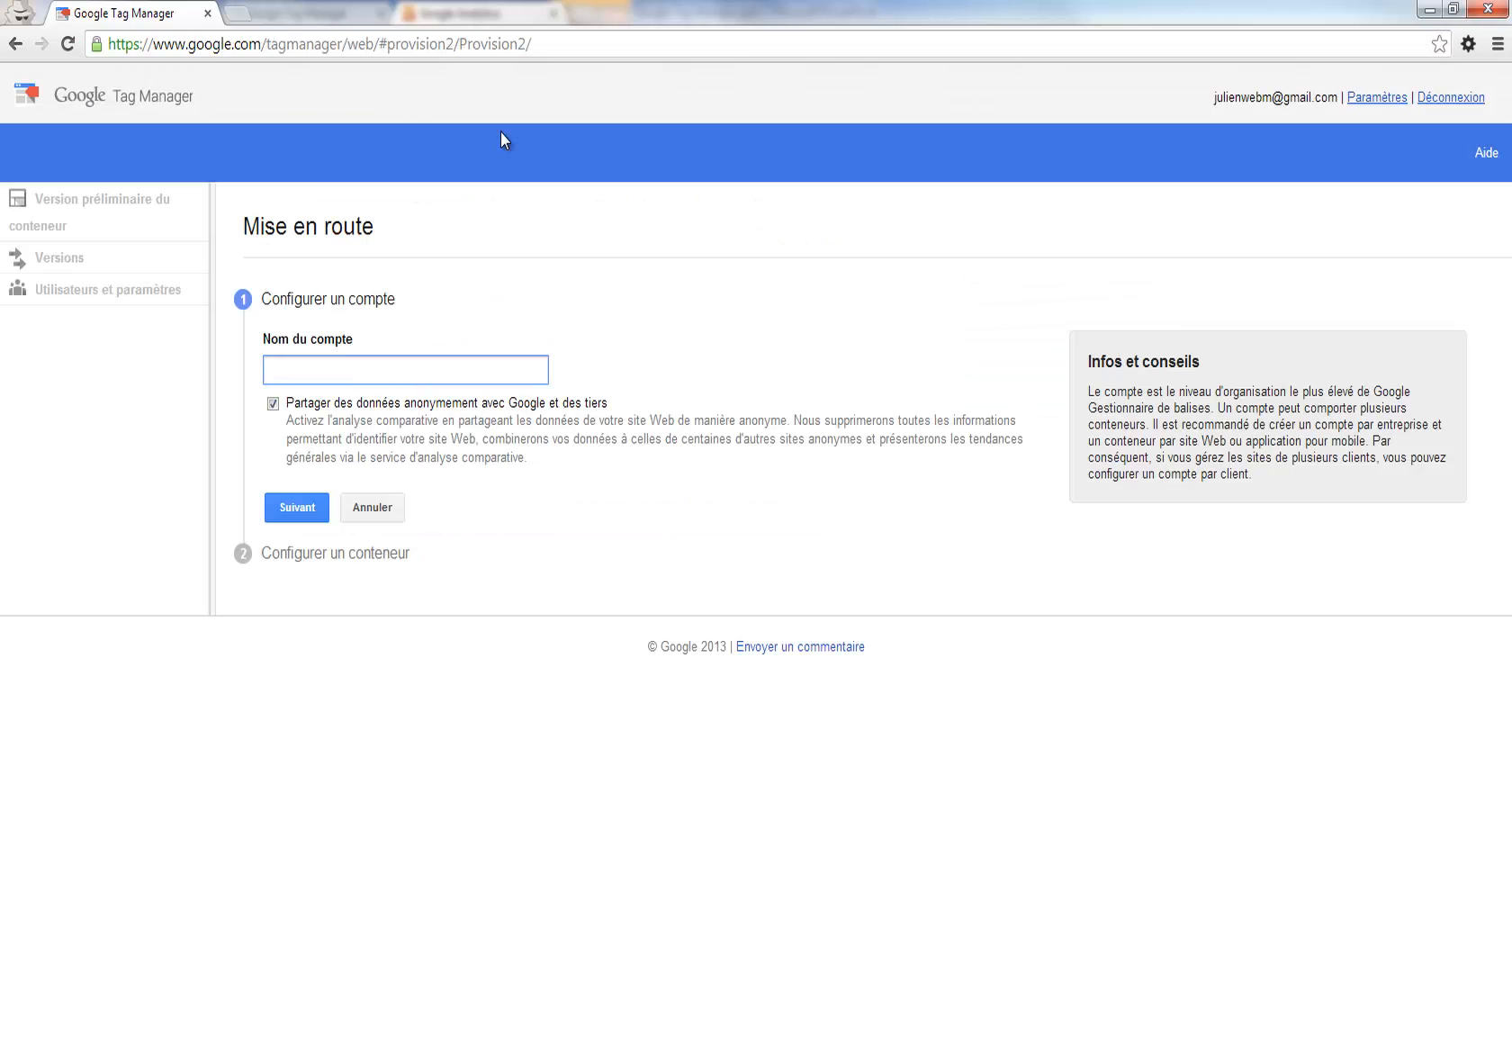
Replace the typed site name with the owner's name as account name, keep data sharing on, continue.
type("Web Marketing Tuto")
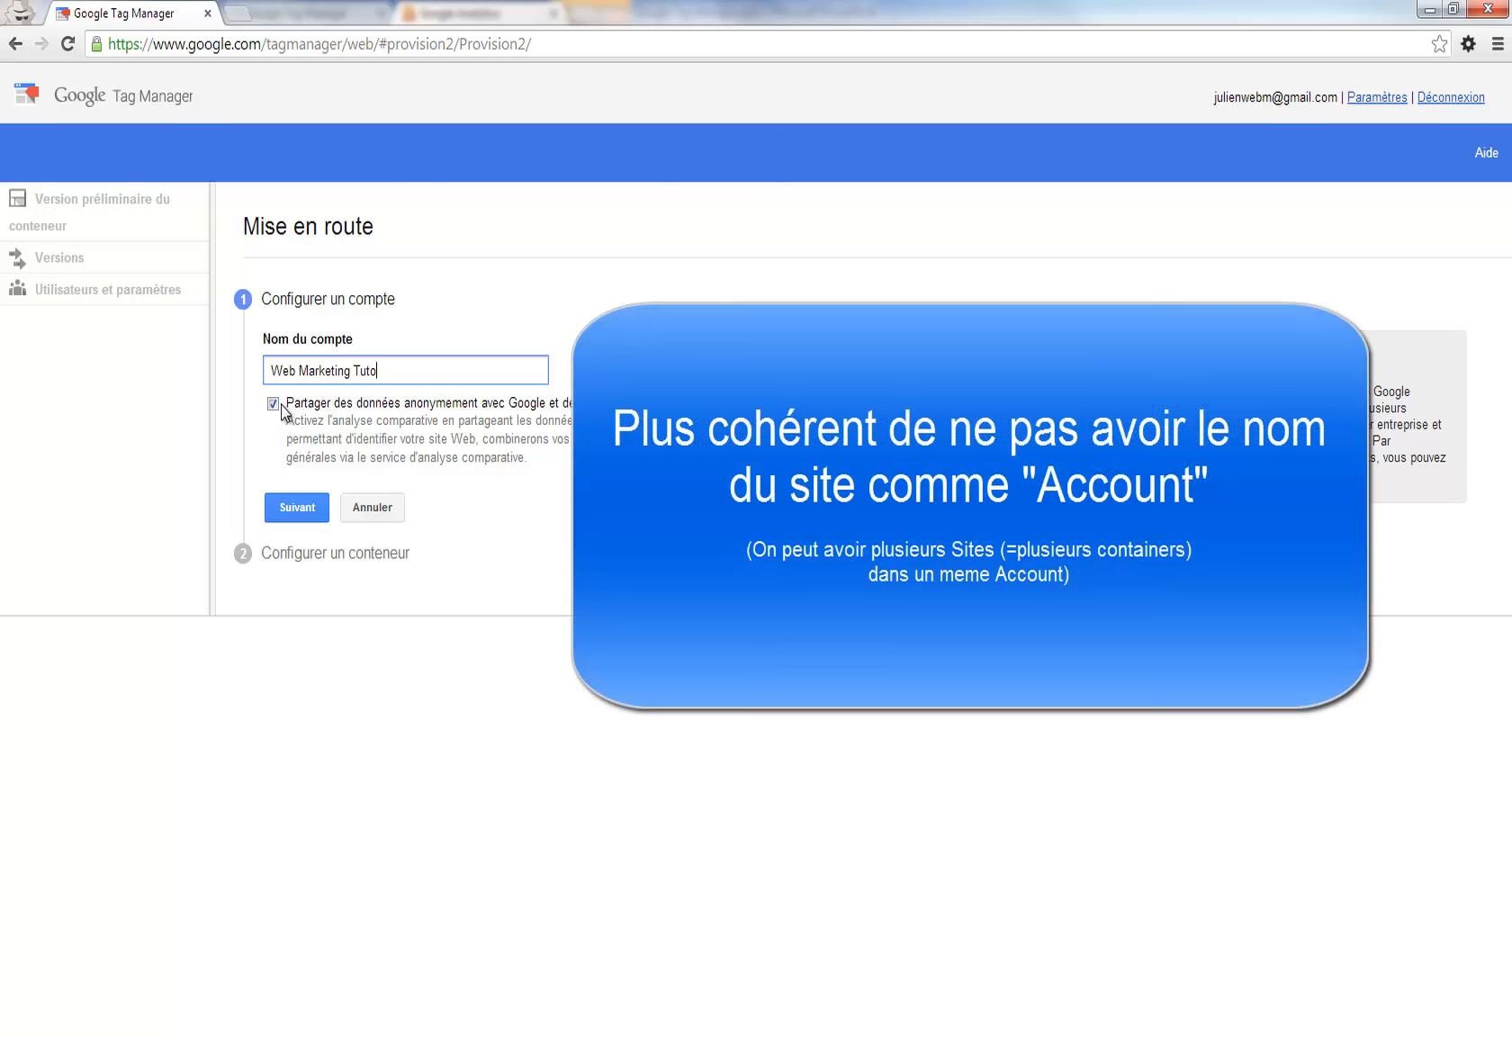
left_click_drag(398, 371, 243, 361)
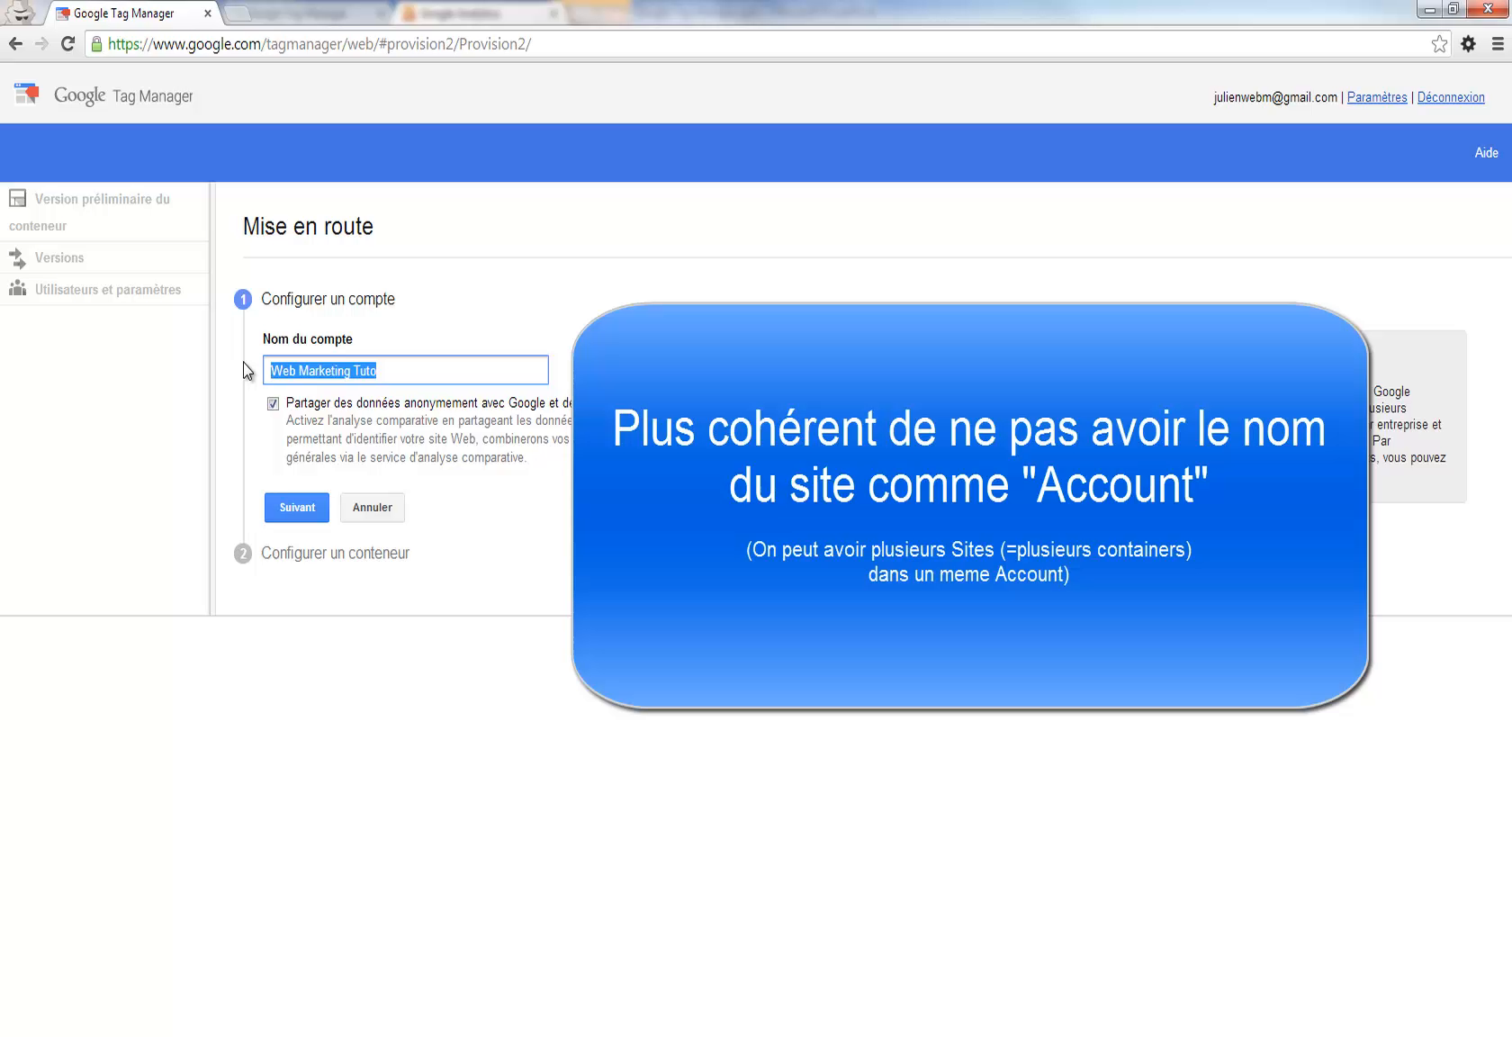
type("JulienW")
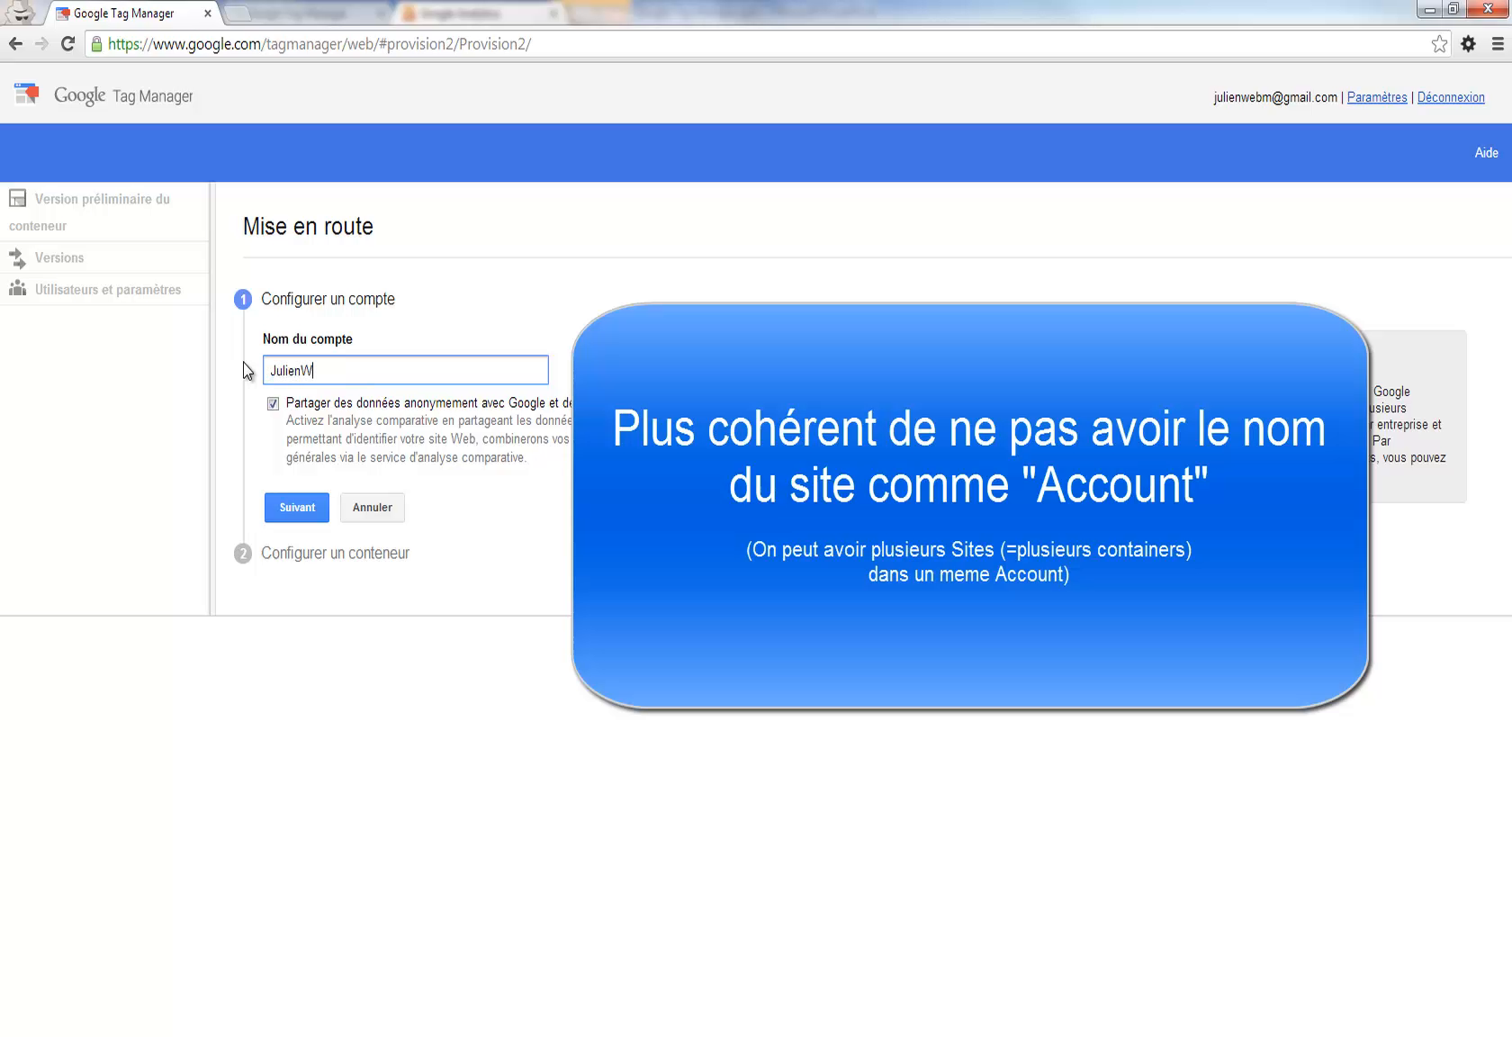
type("ebM")
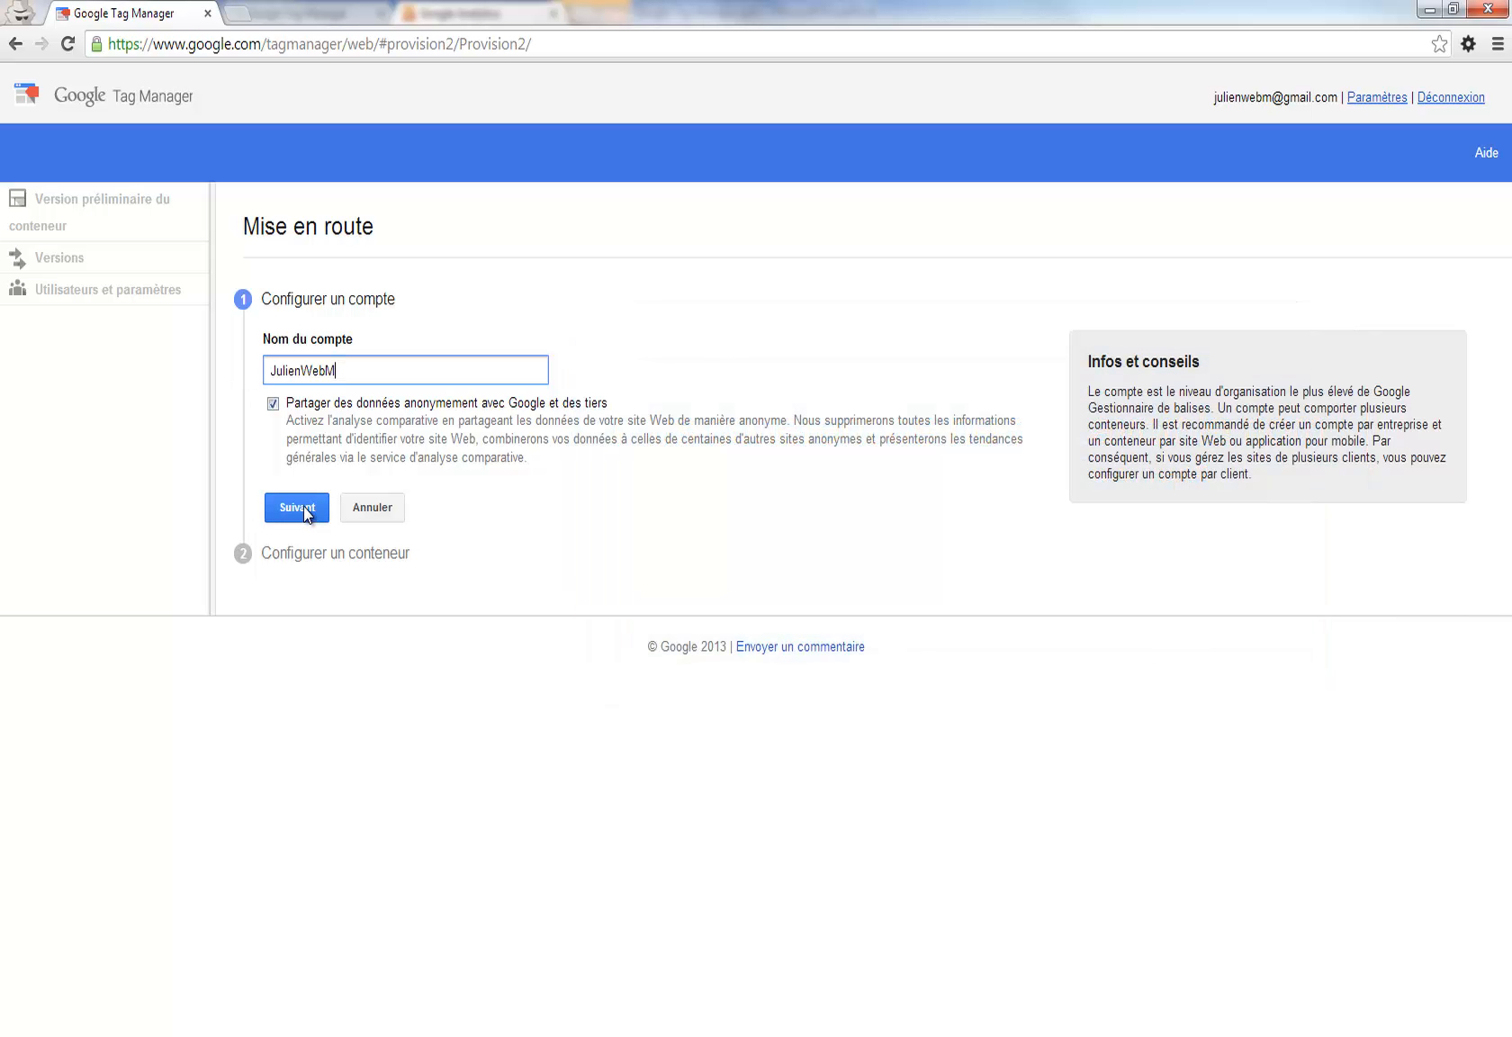
left_click(274, 404)
left_click_drag(279, 405, 296, 432)
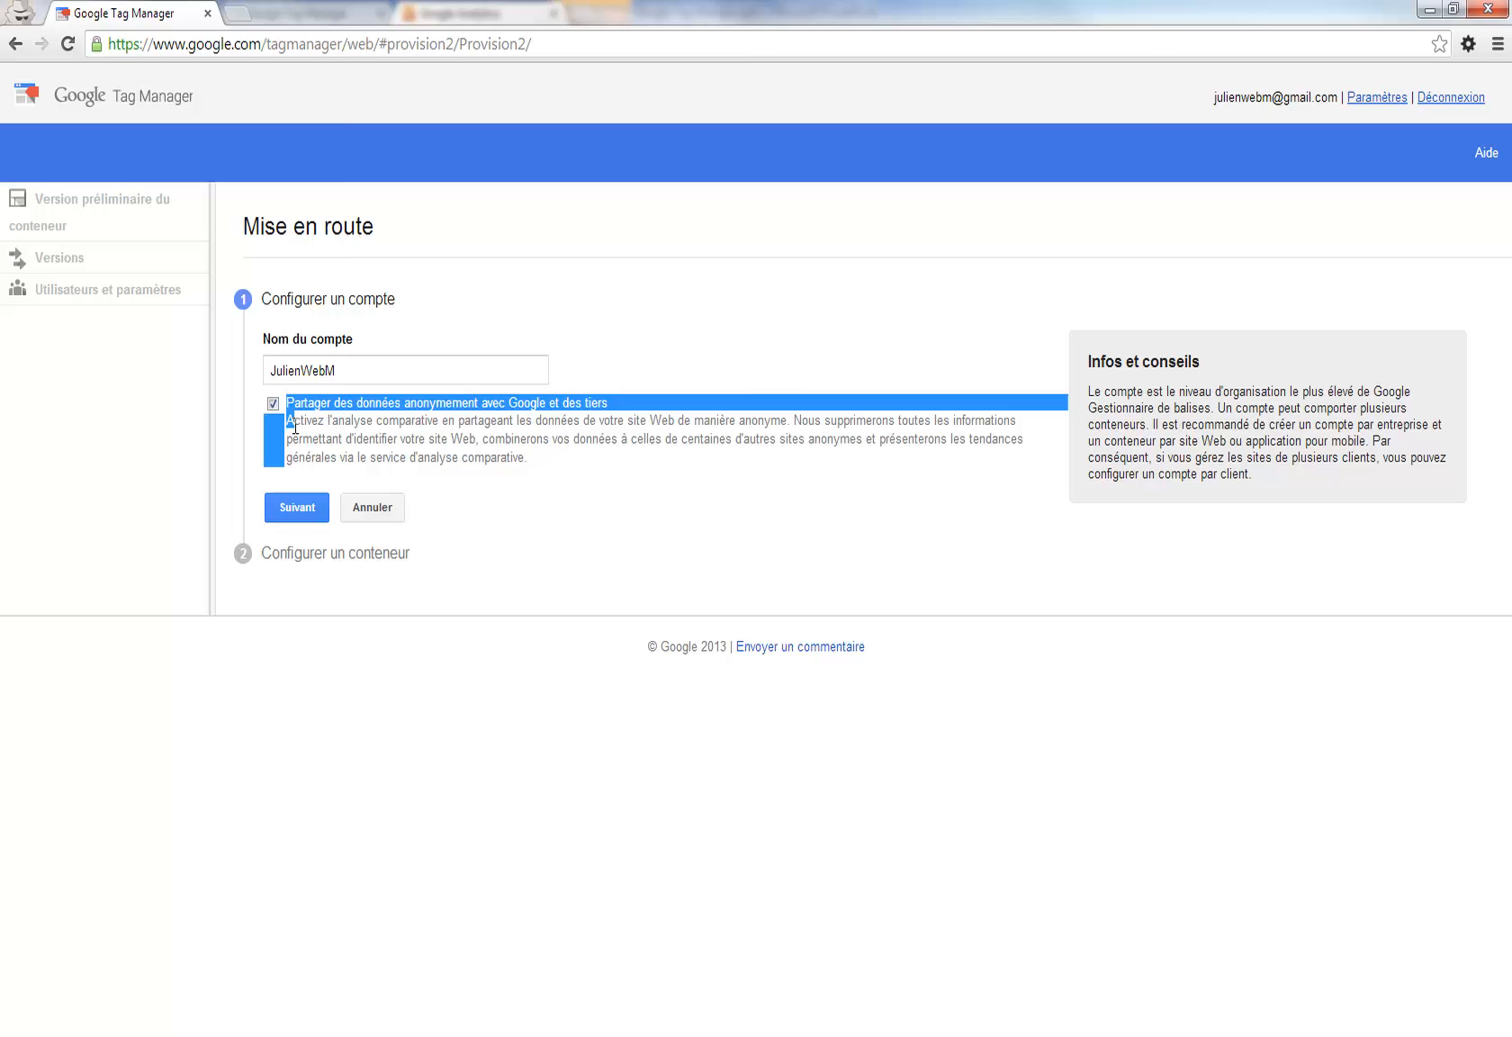
left_click(296, 515)
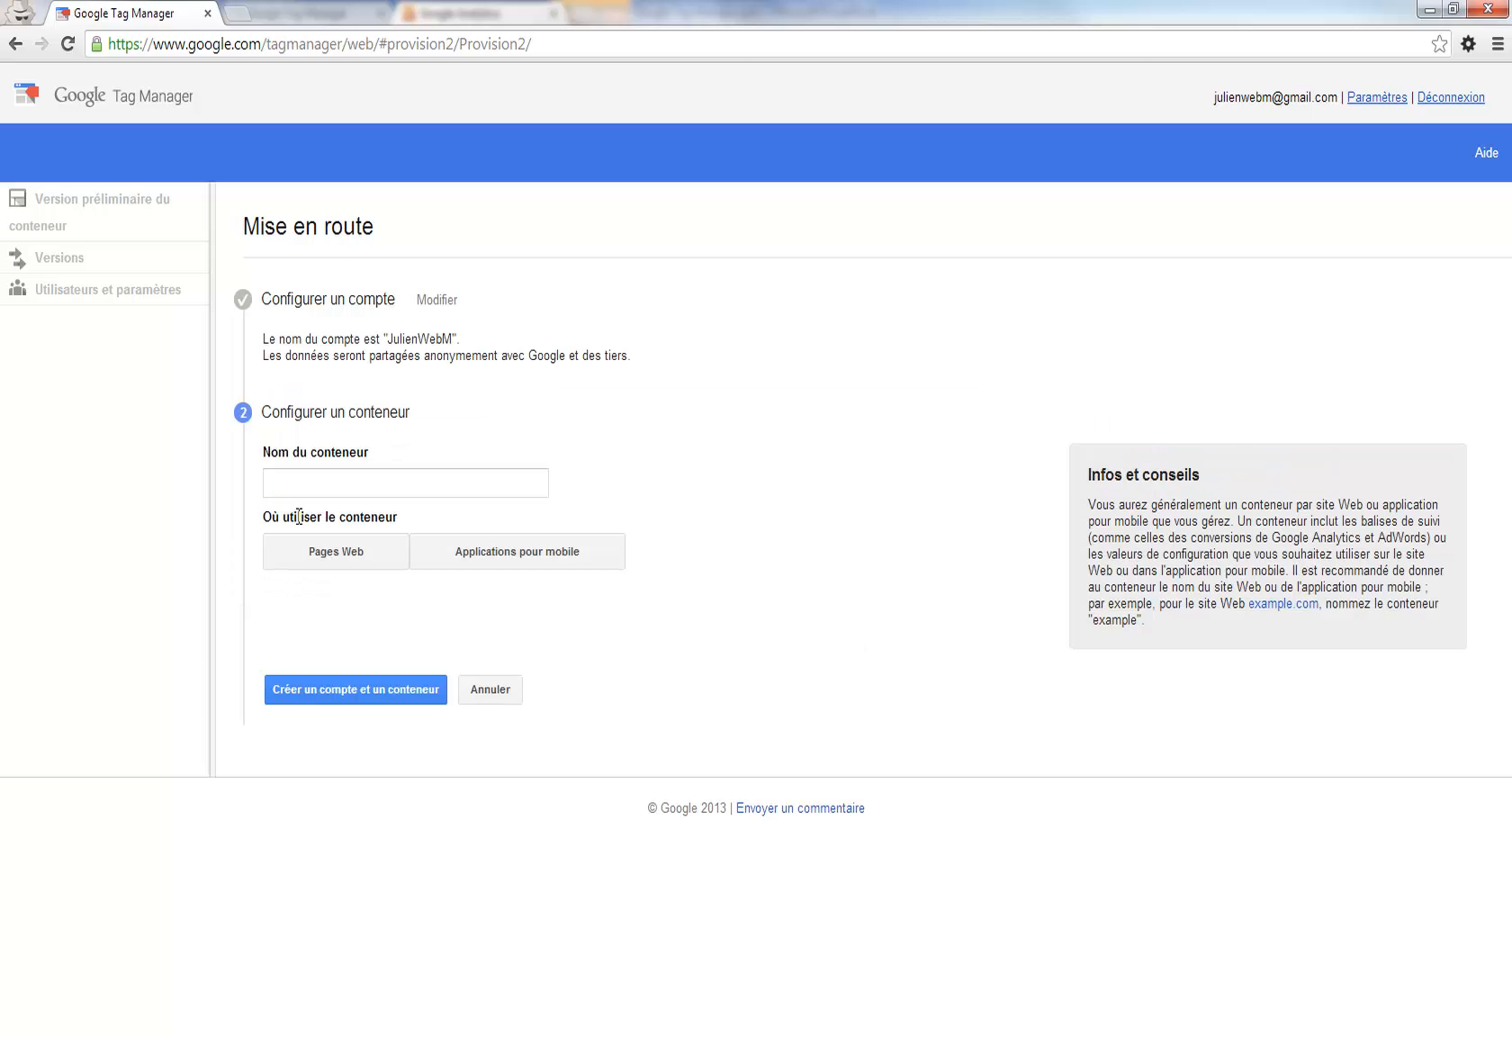
Name the container 'Web Marketing Tuto' for web pages with domain web-marketing-tuto.com.
left_click(349, 486)
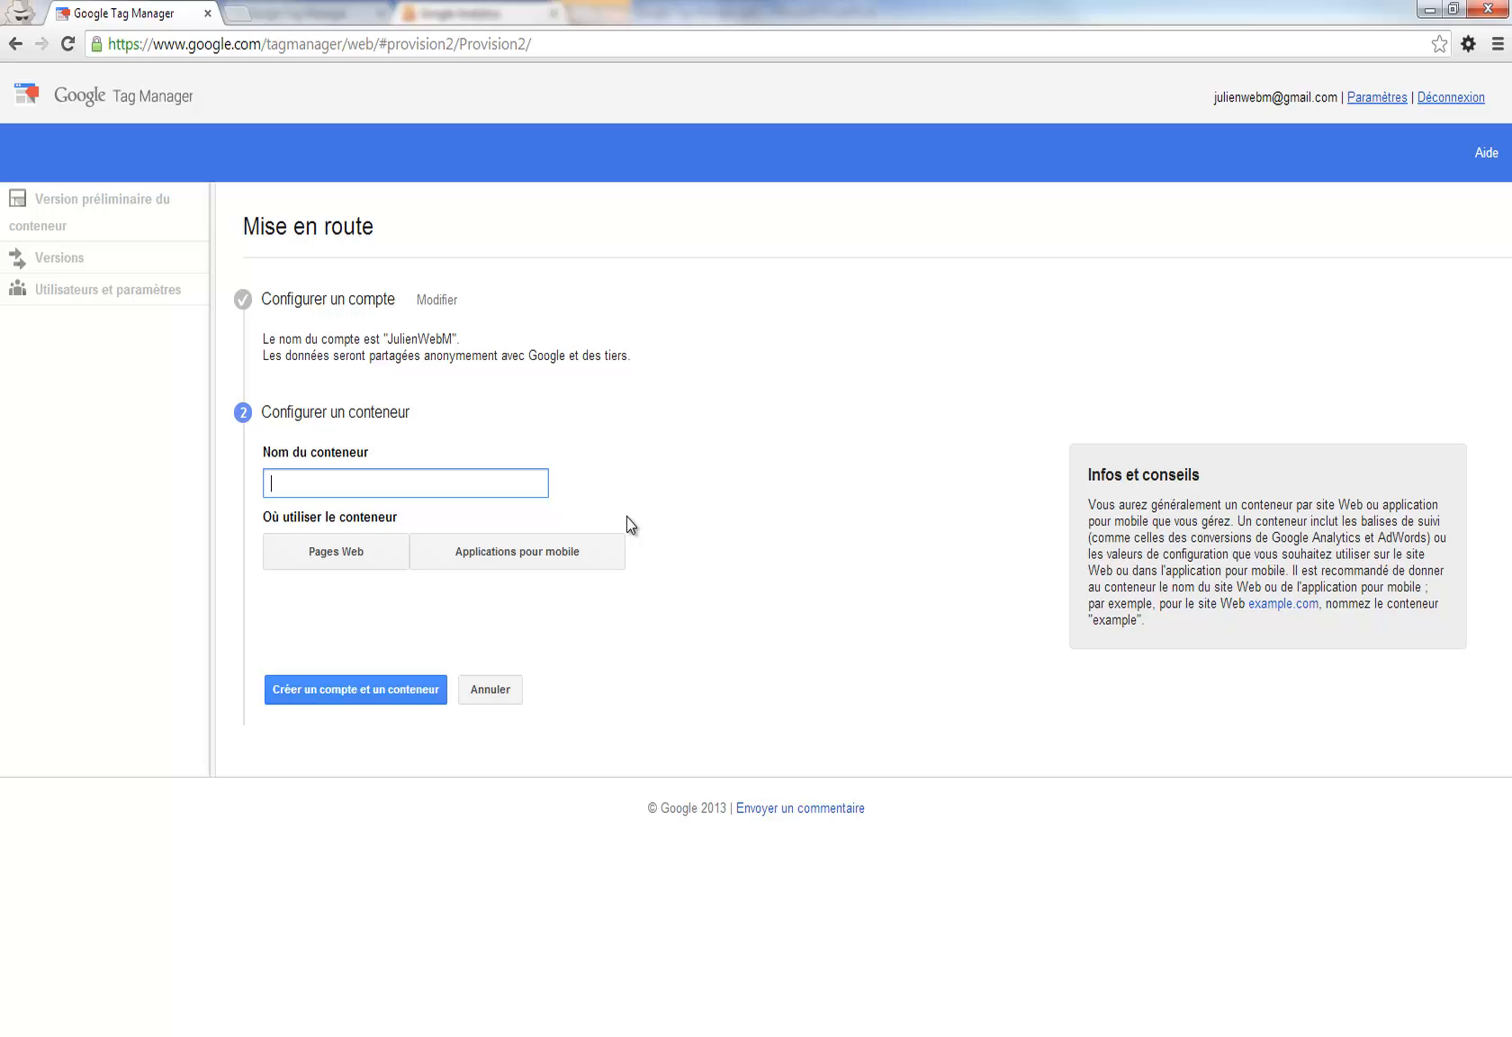
type("Web Marketing Tuto")
left_click(363, 552)
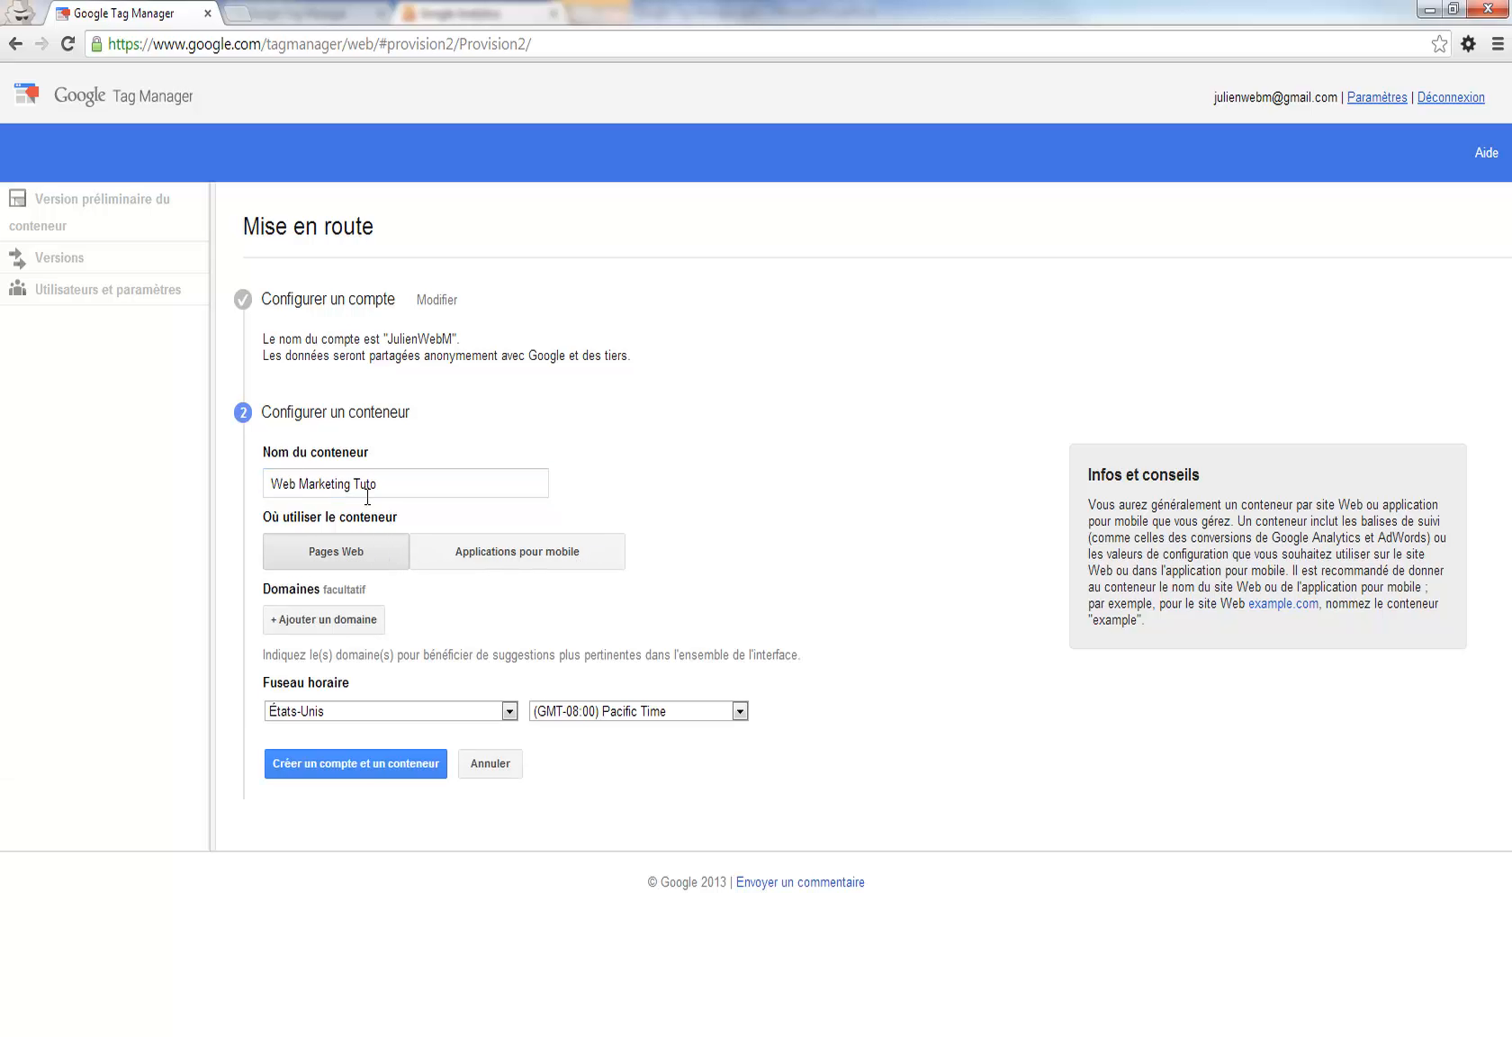
left_click(303, 621)
left_click(364, 619)
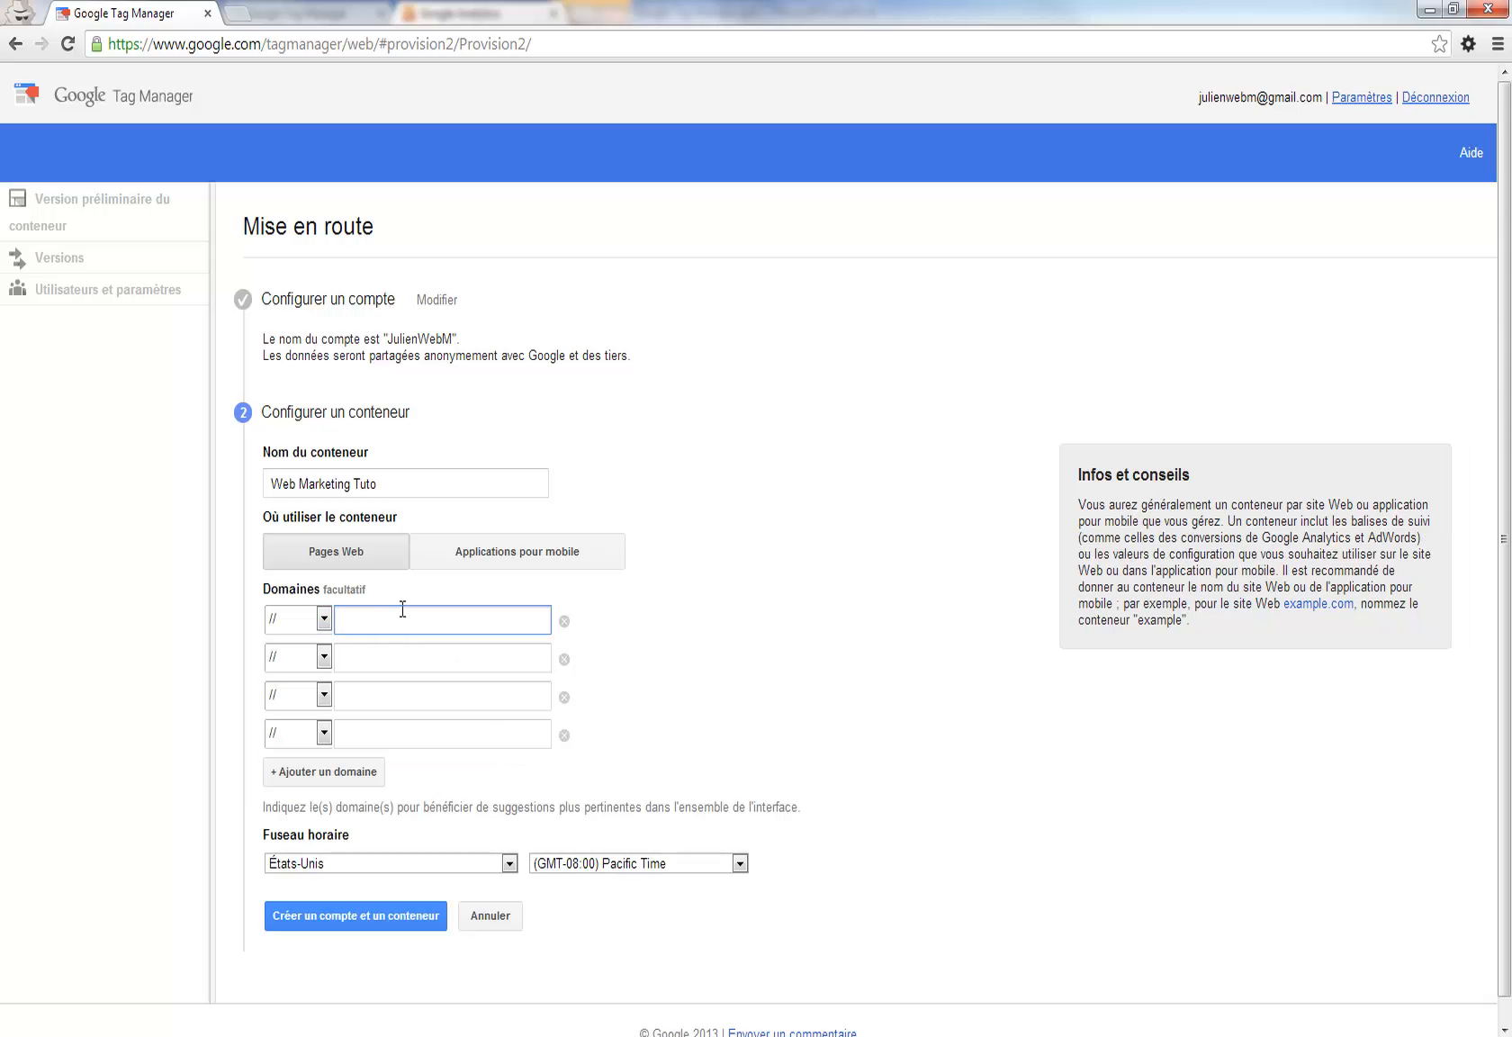
type("web-marketing-tuto.com")
Set the time zone country to Belgique, create the account and container, and accept the terms.
scroll(402, 608, "down", 1)
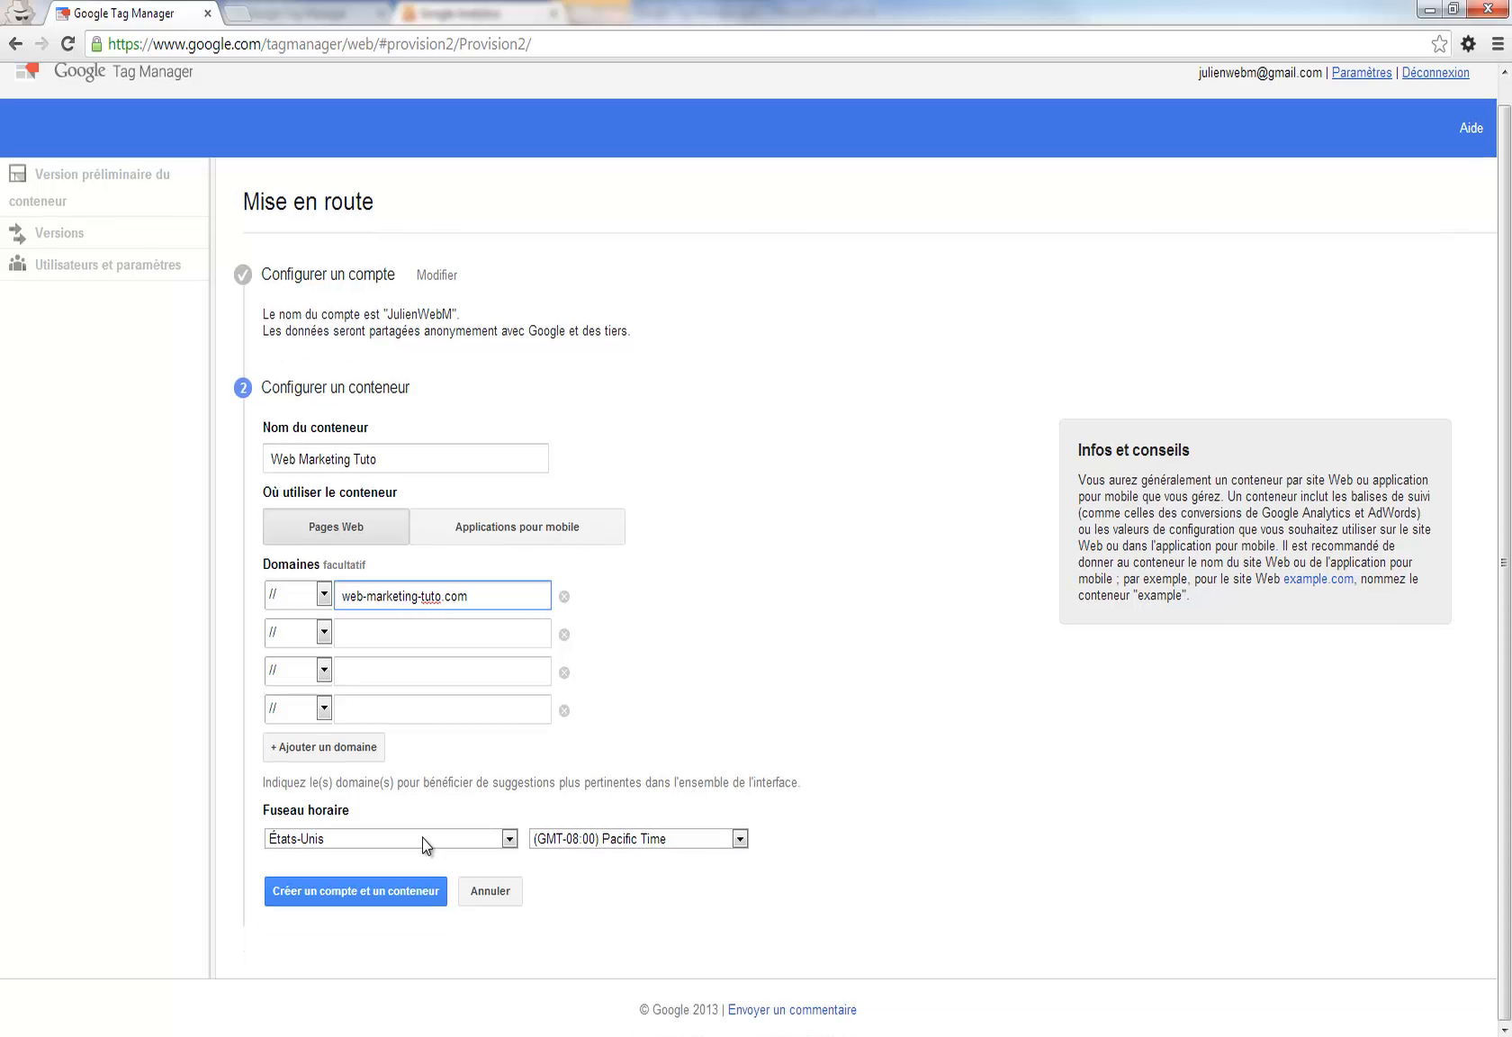
left_click(454, 839)
key("b")
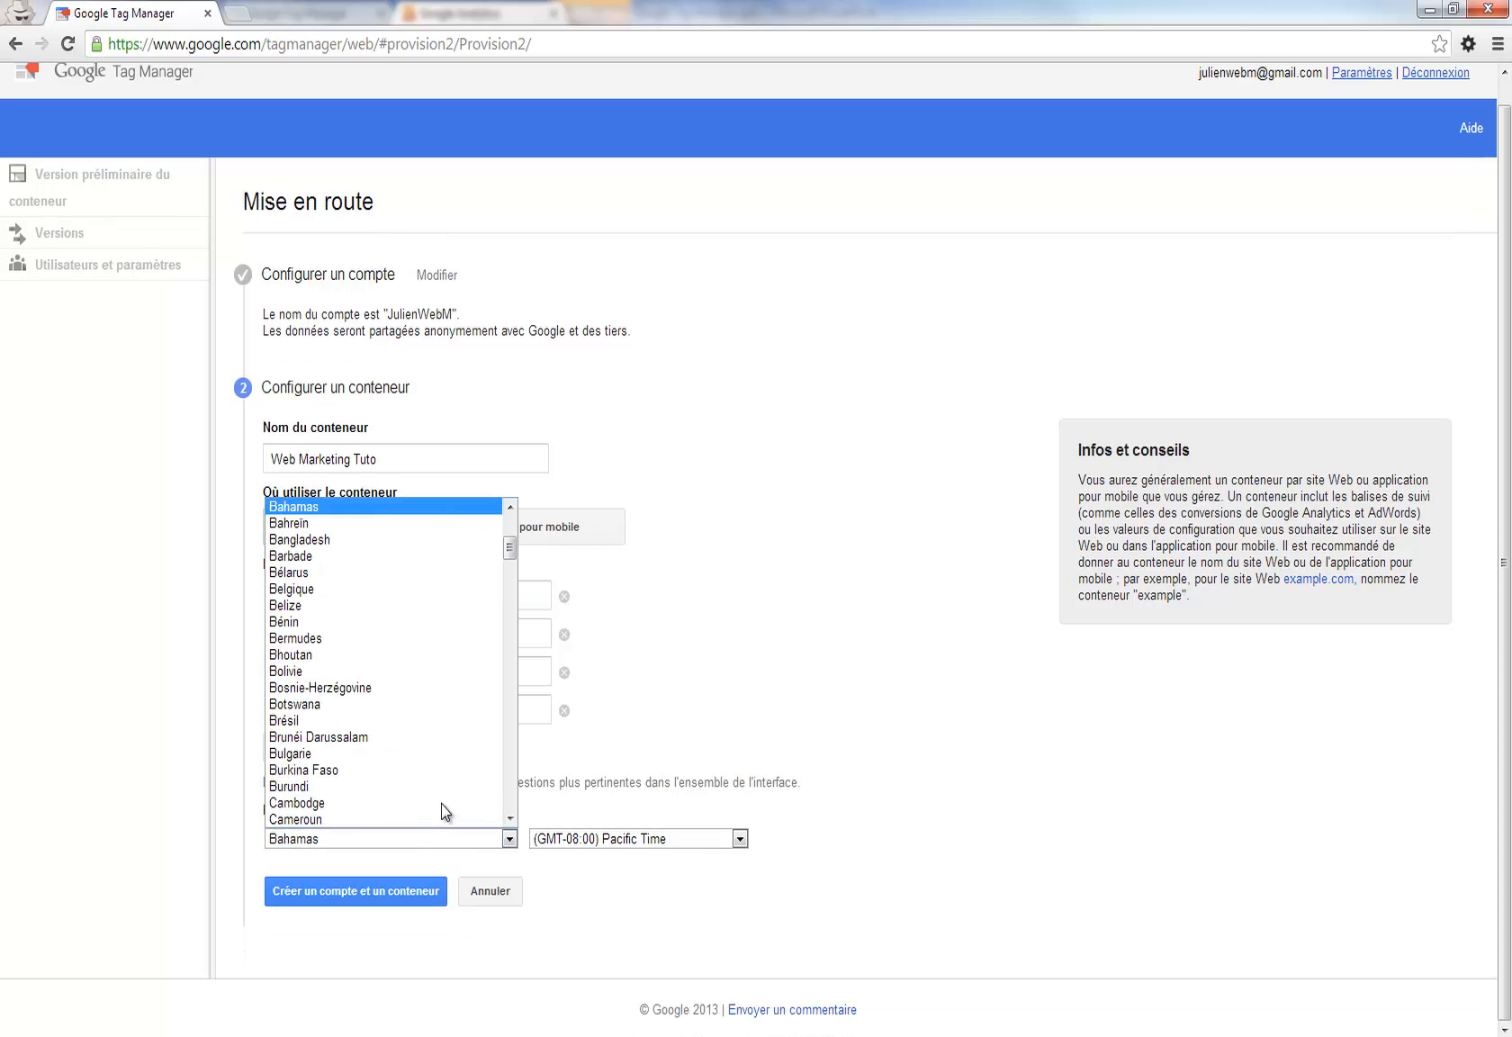
key("b")
left_click(362, 621)
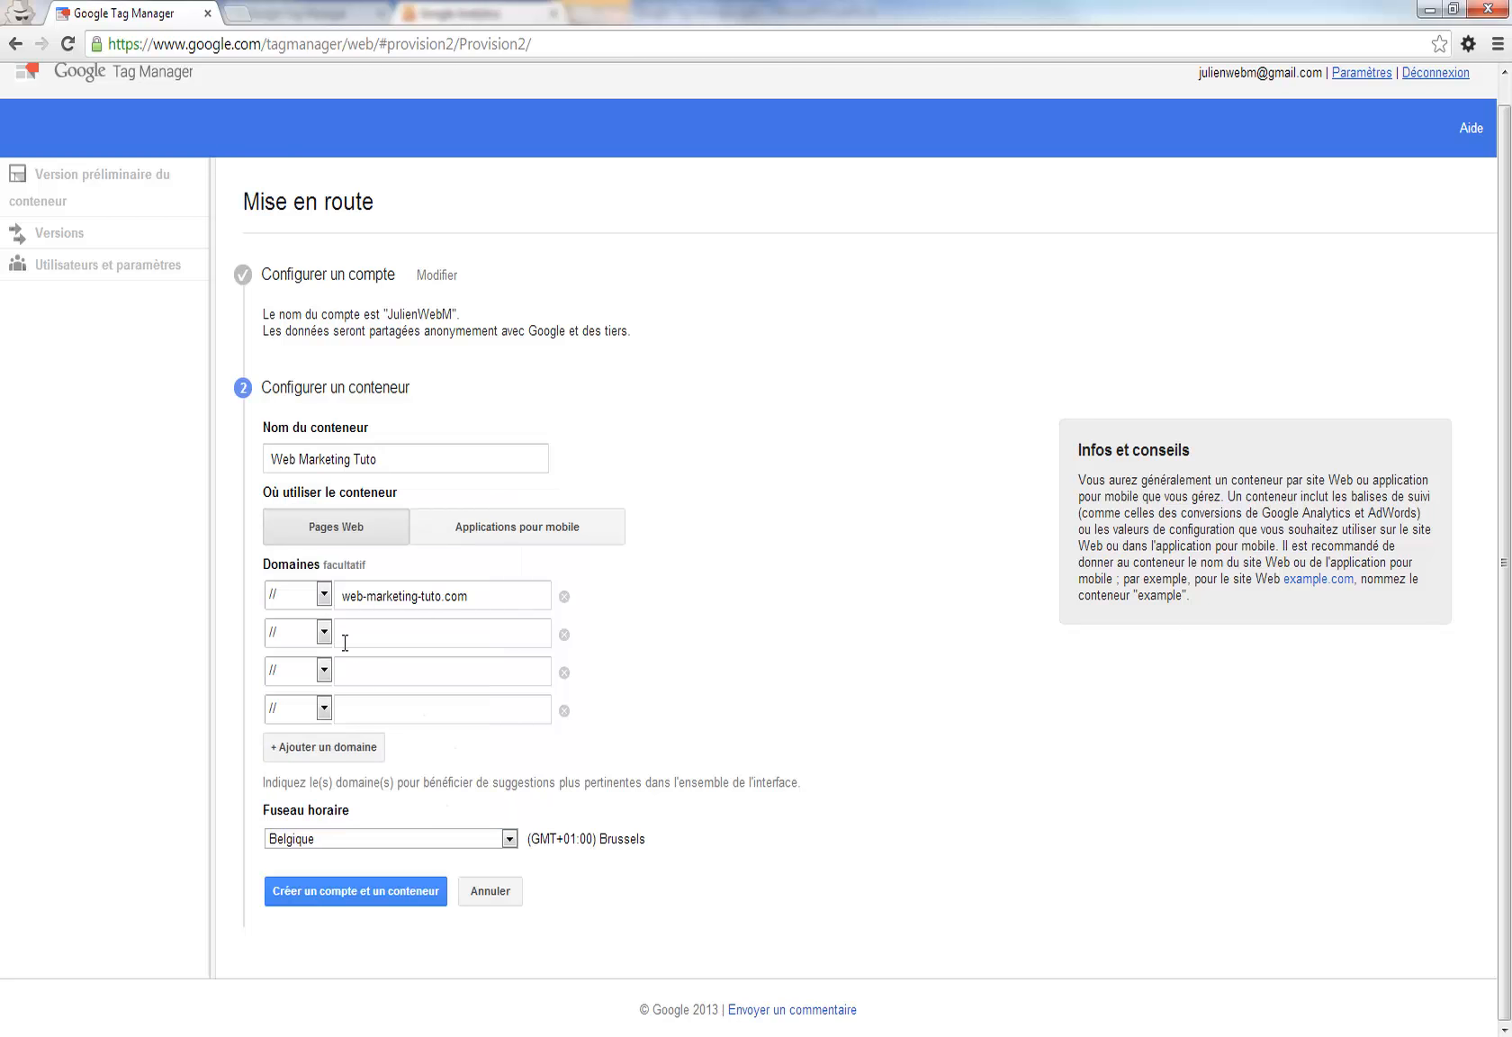
left_click(375, 895)
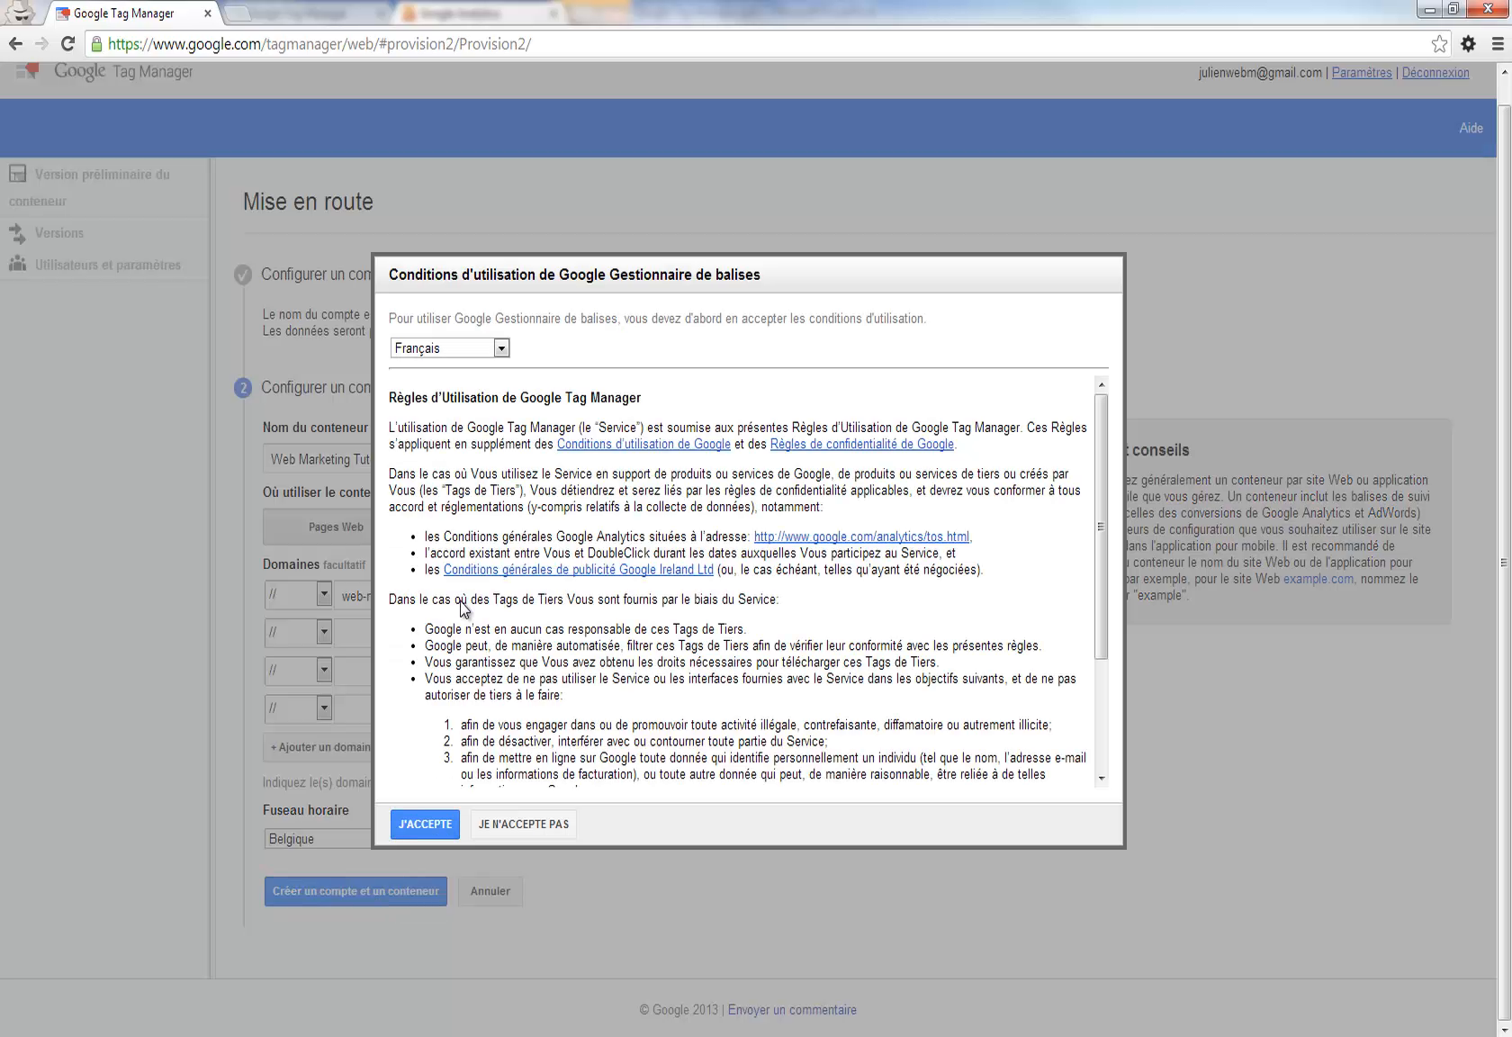
scroll(475, 756, "down", 2)
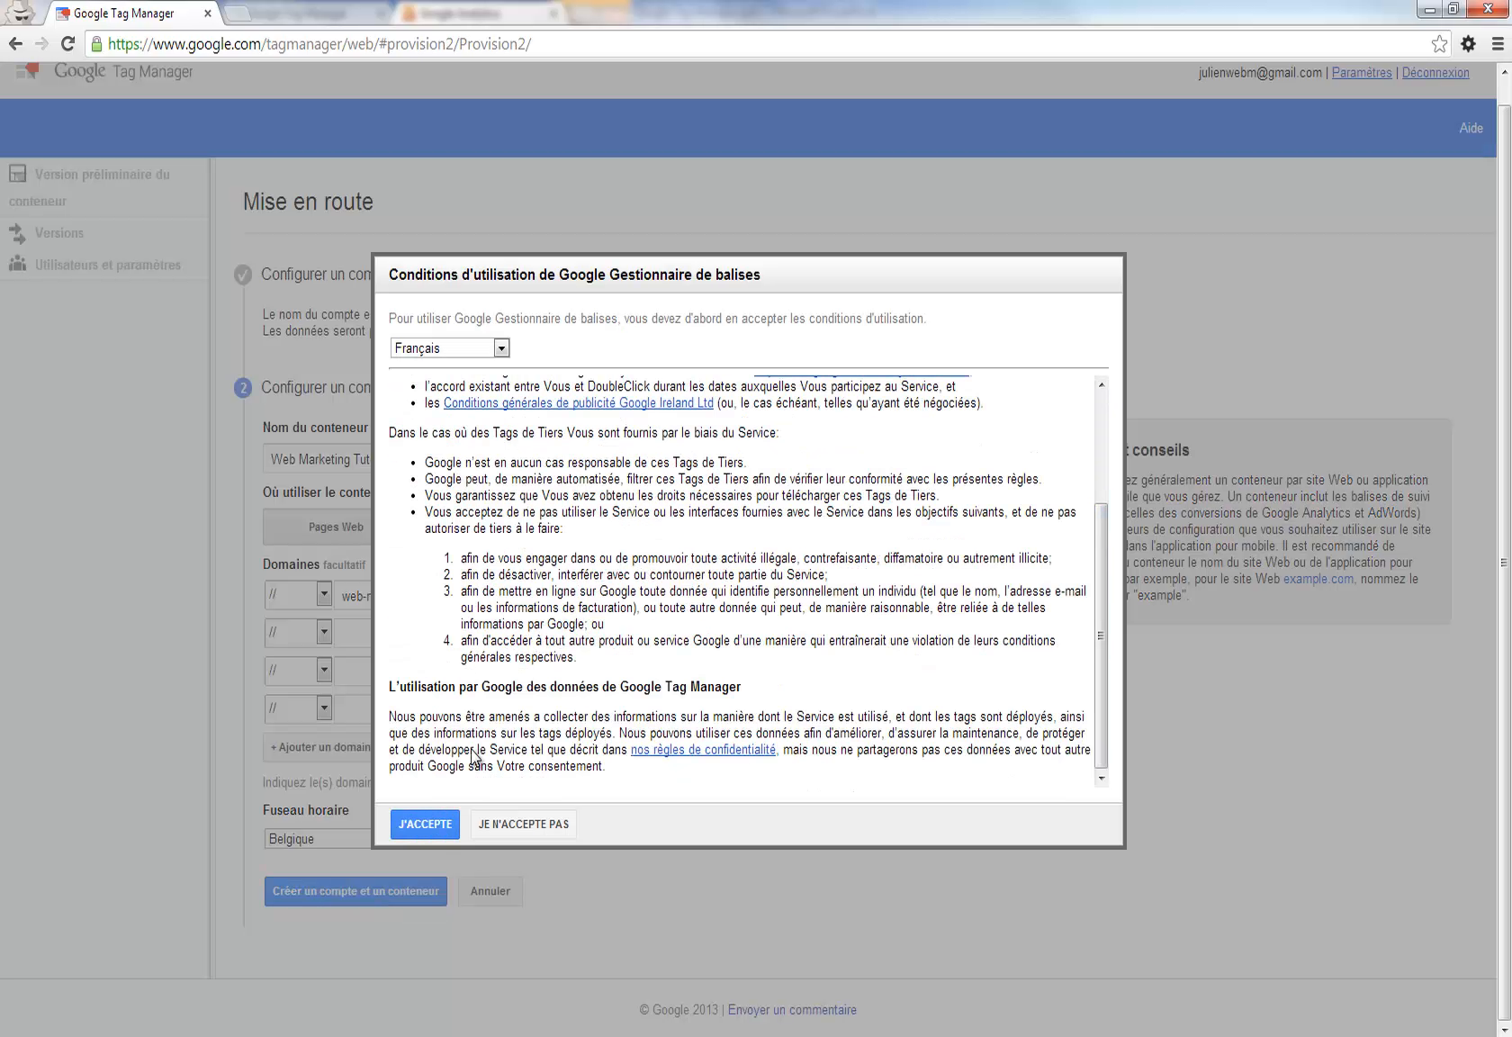
left_click(423, 822)
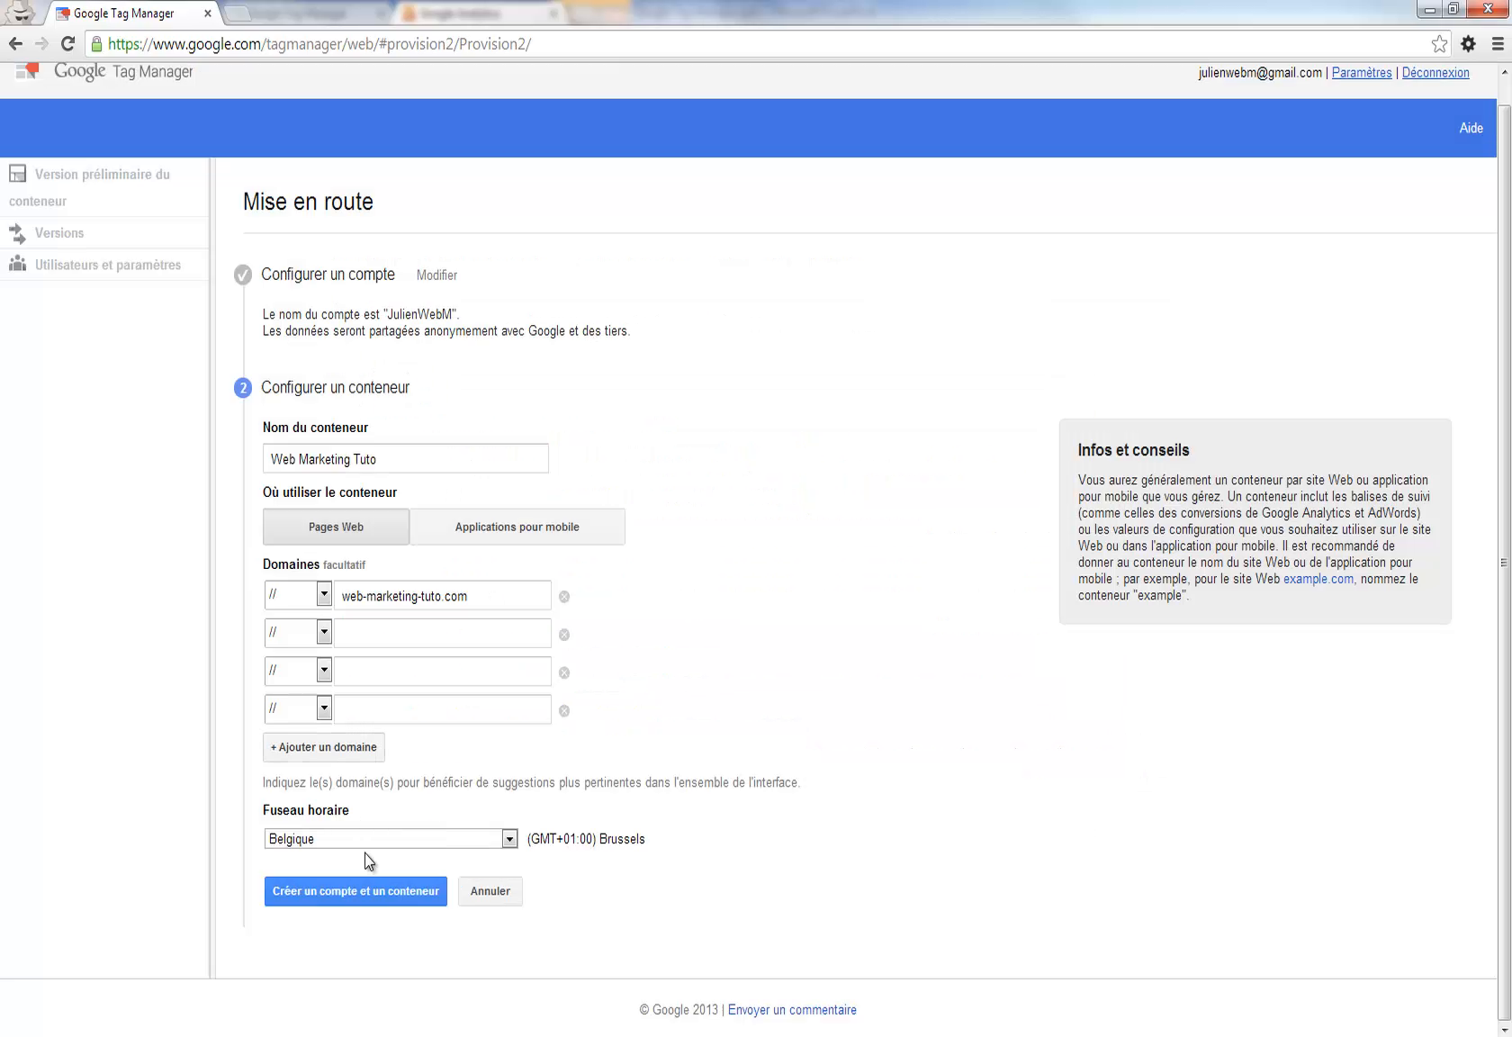
left_click(360, 900)
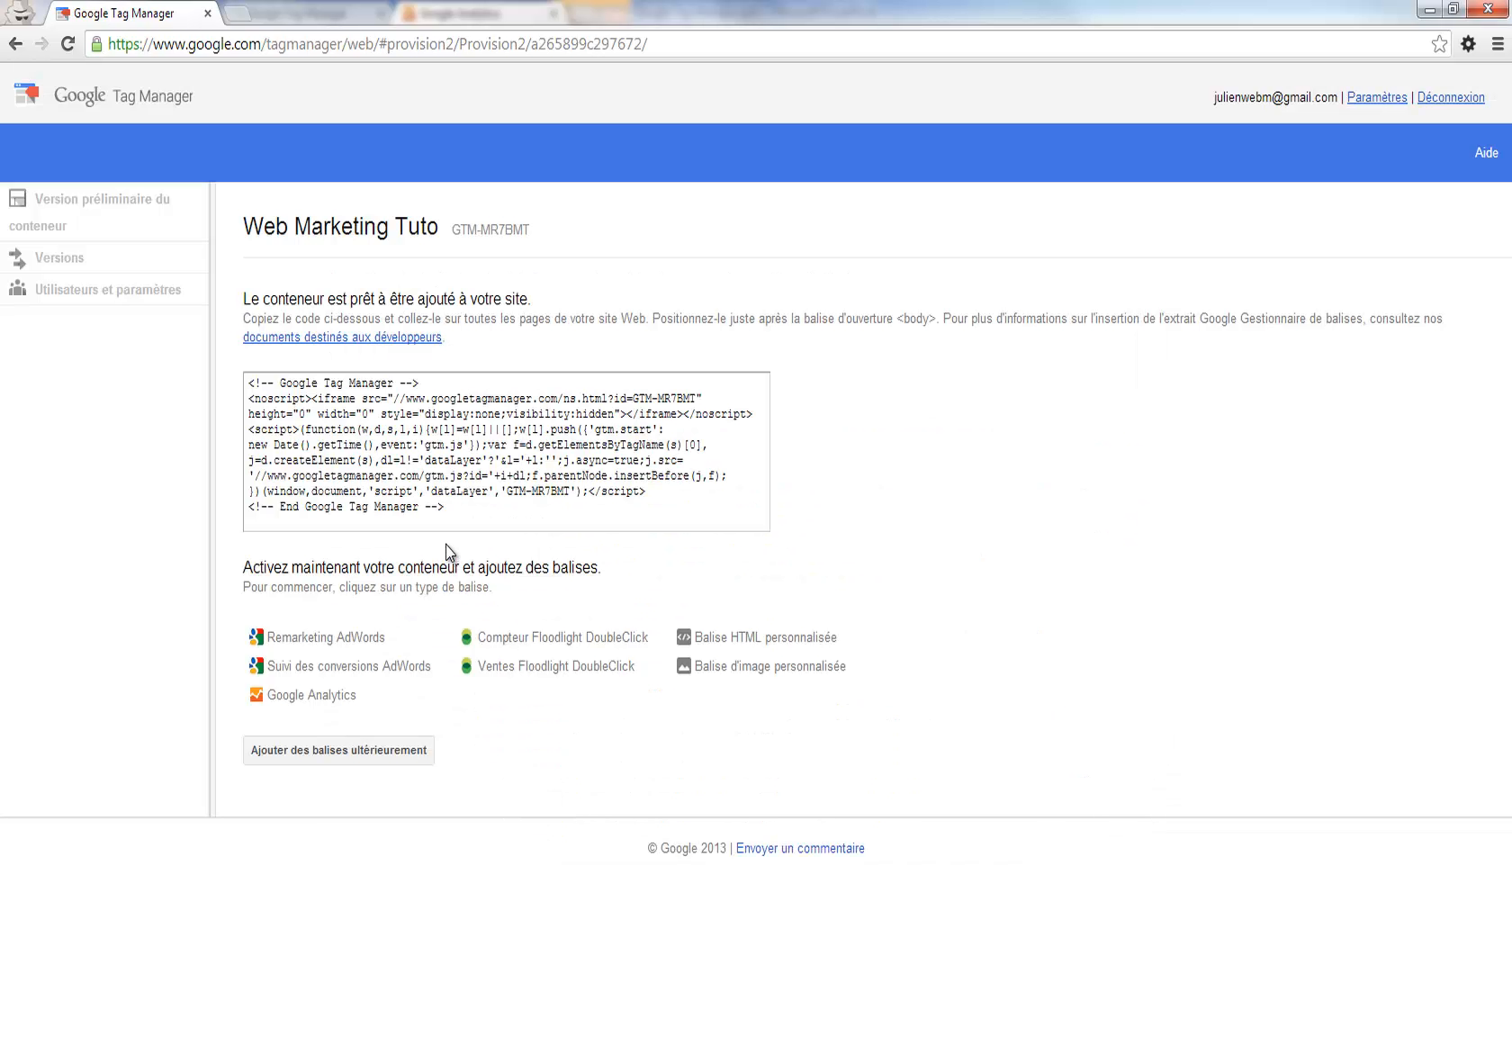
Select the full GTM-MR7BMT container code snippet, then minimise the Tag Manager window.
left_click_drag(501, 509, 195, 338)
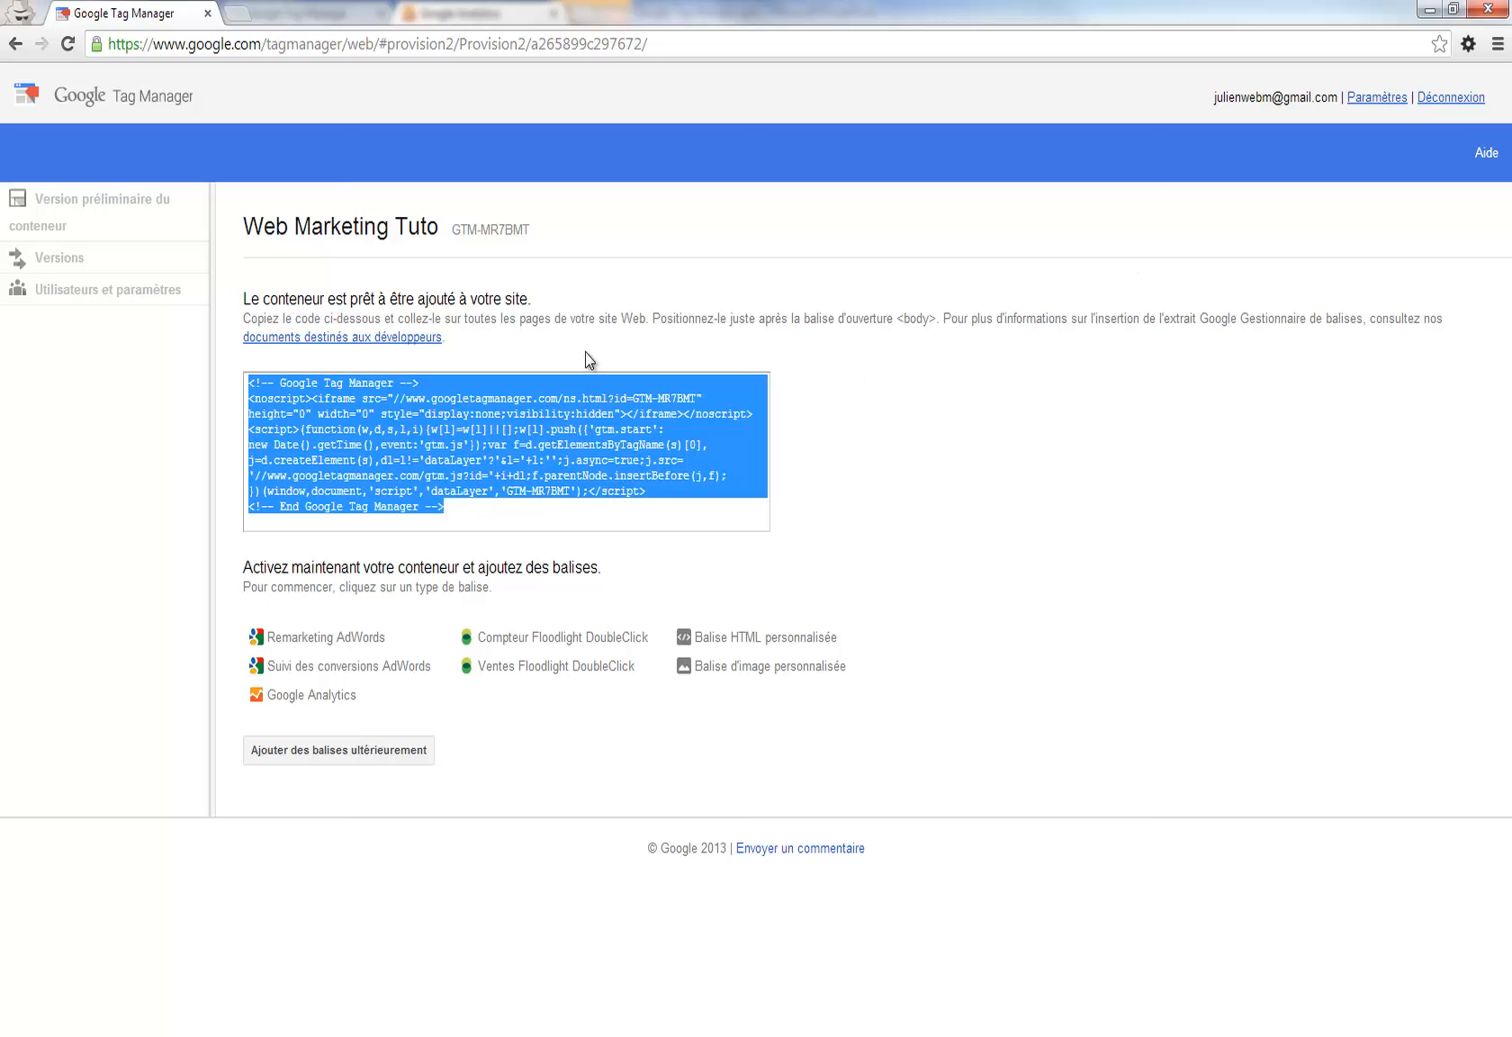
left_click(1430, 11)
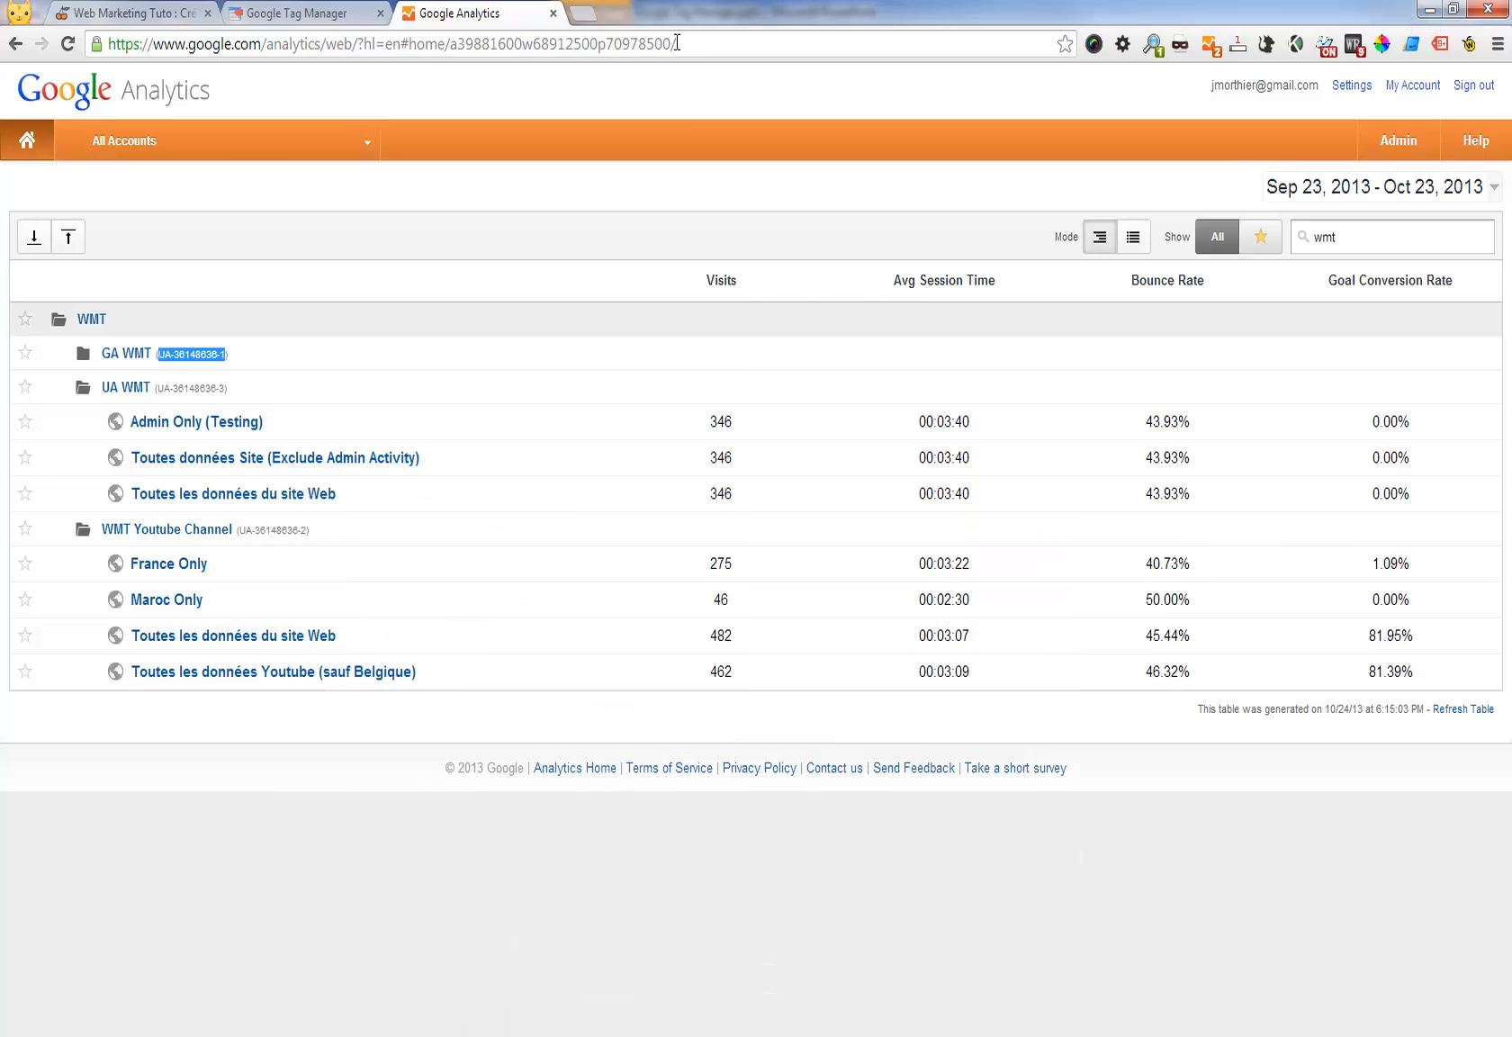
From the Web Marketing Tuto dashboard, go to Apparence > Éditeur for the Sterling theme.
left_click(101, 14)
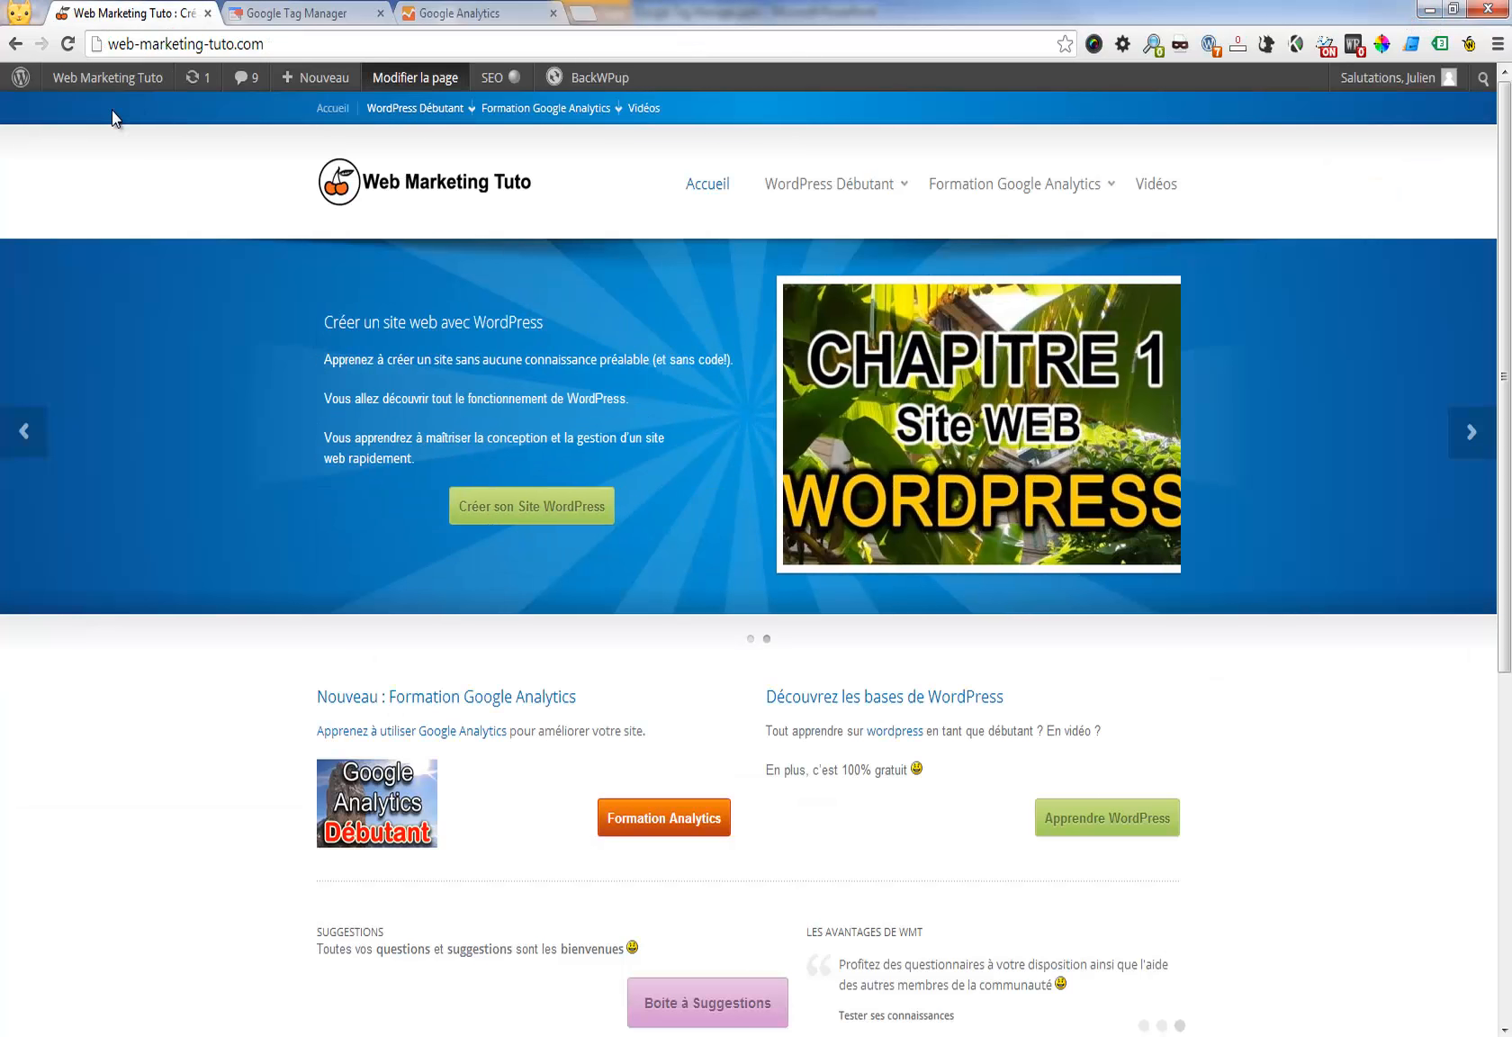
scroll(545, 527, "down", 7)
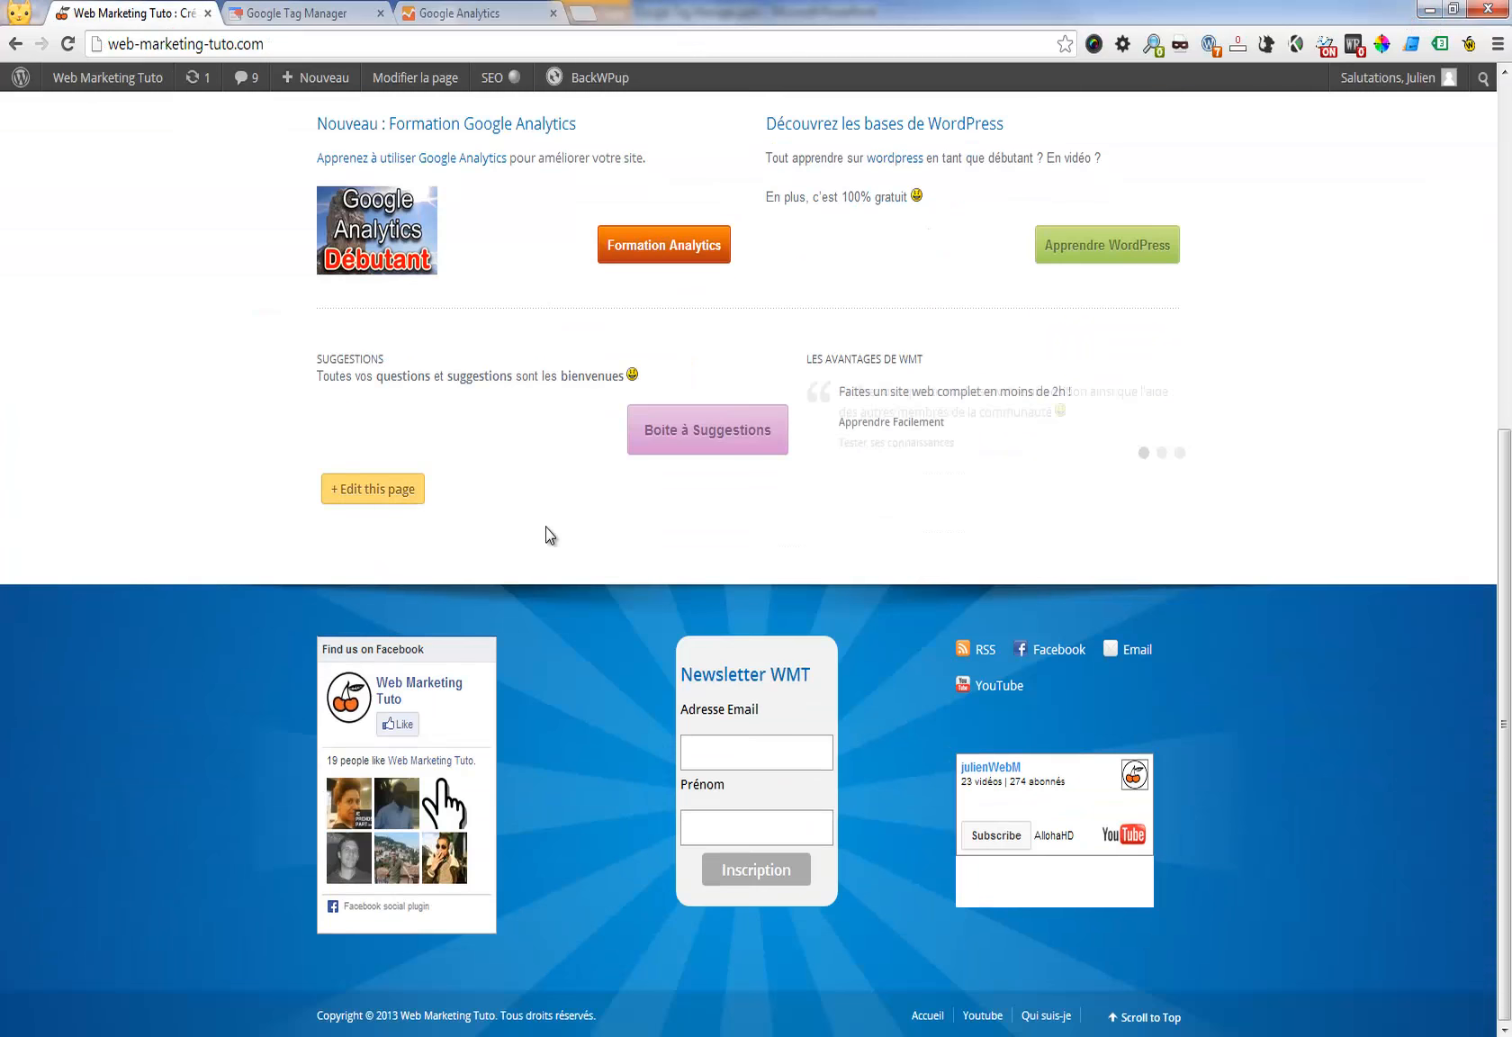
scroll(545, 527, "up", 3)
scroll(546, 527, "down", 2)
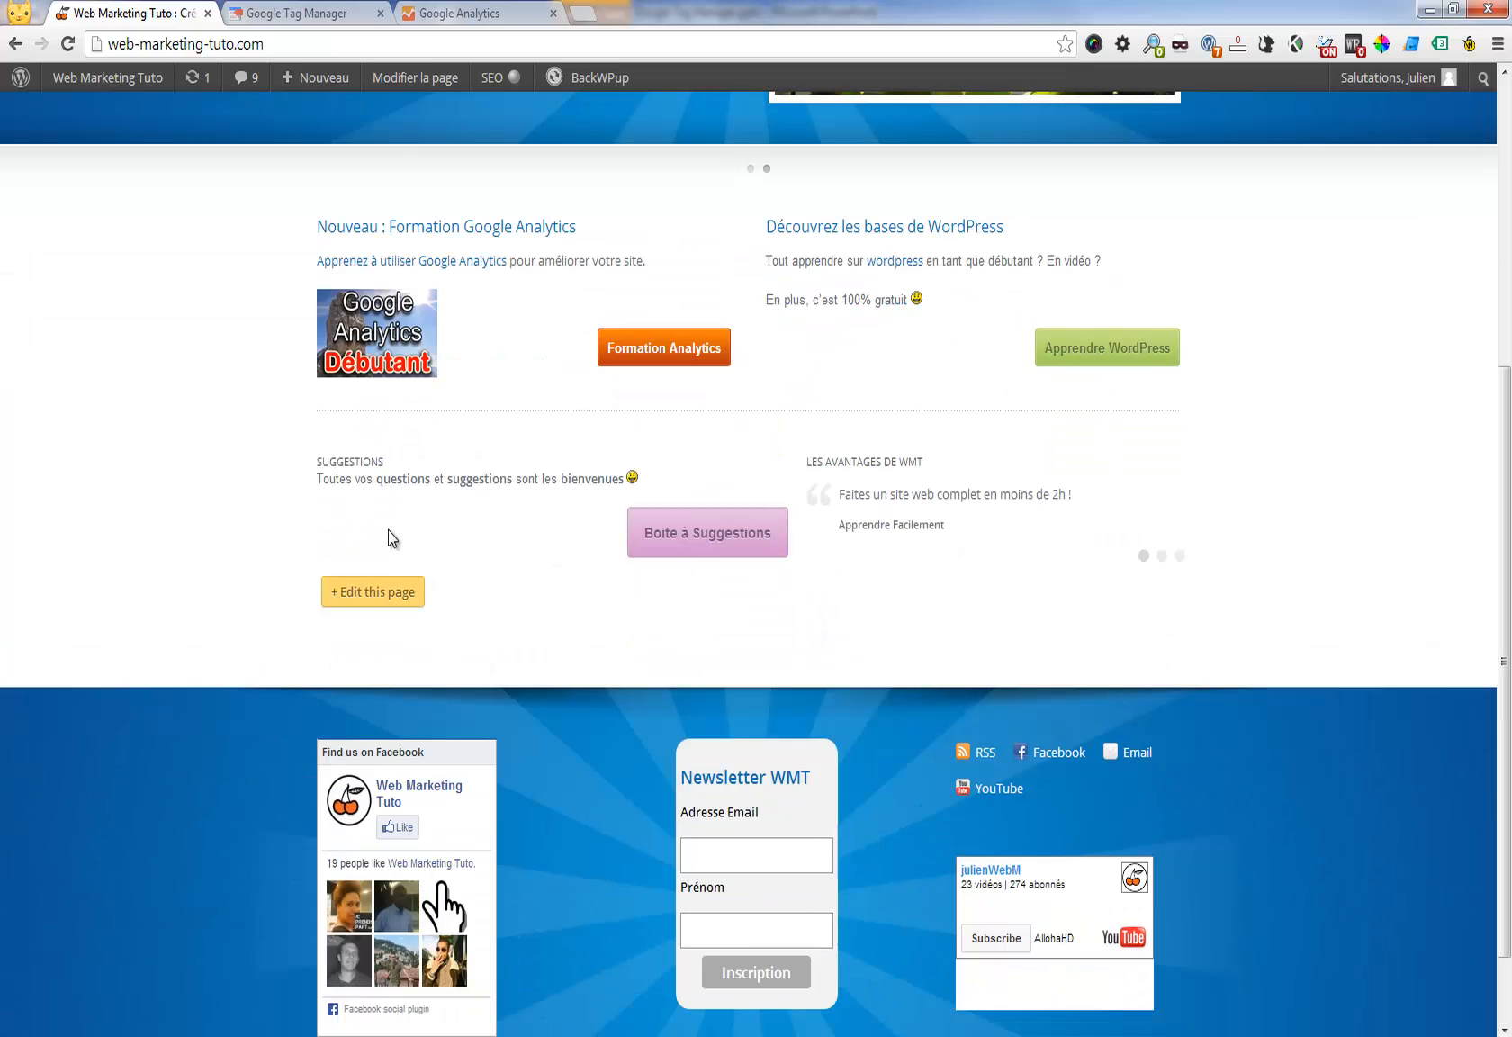
scroll(387, 530, "up", 5)
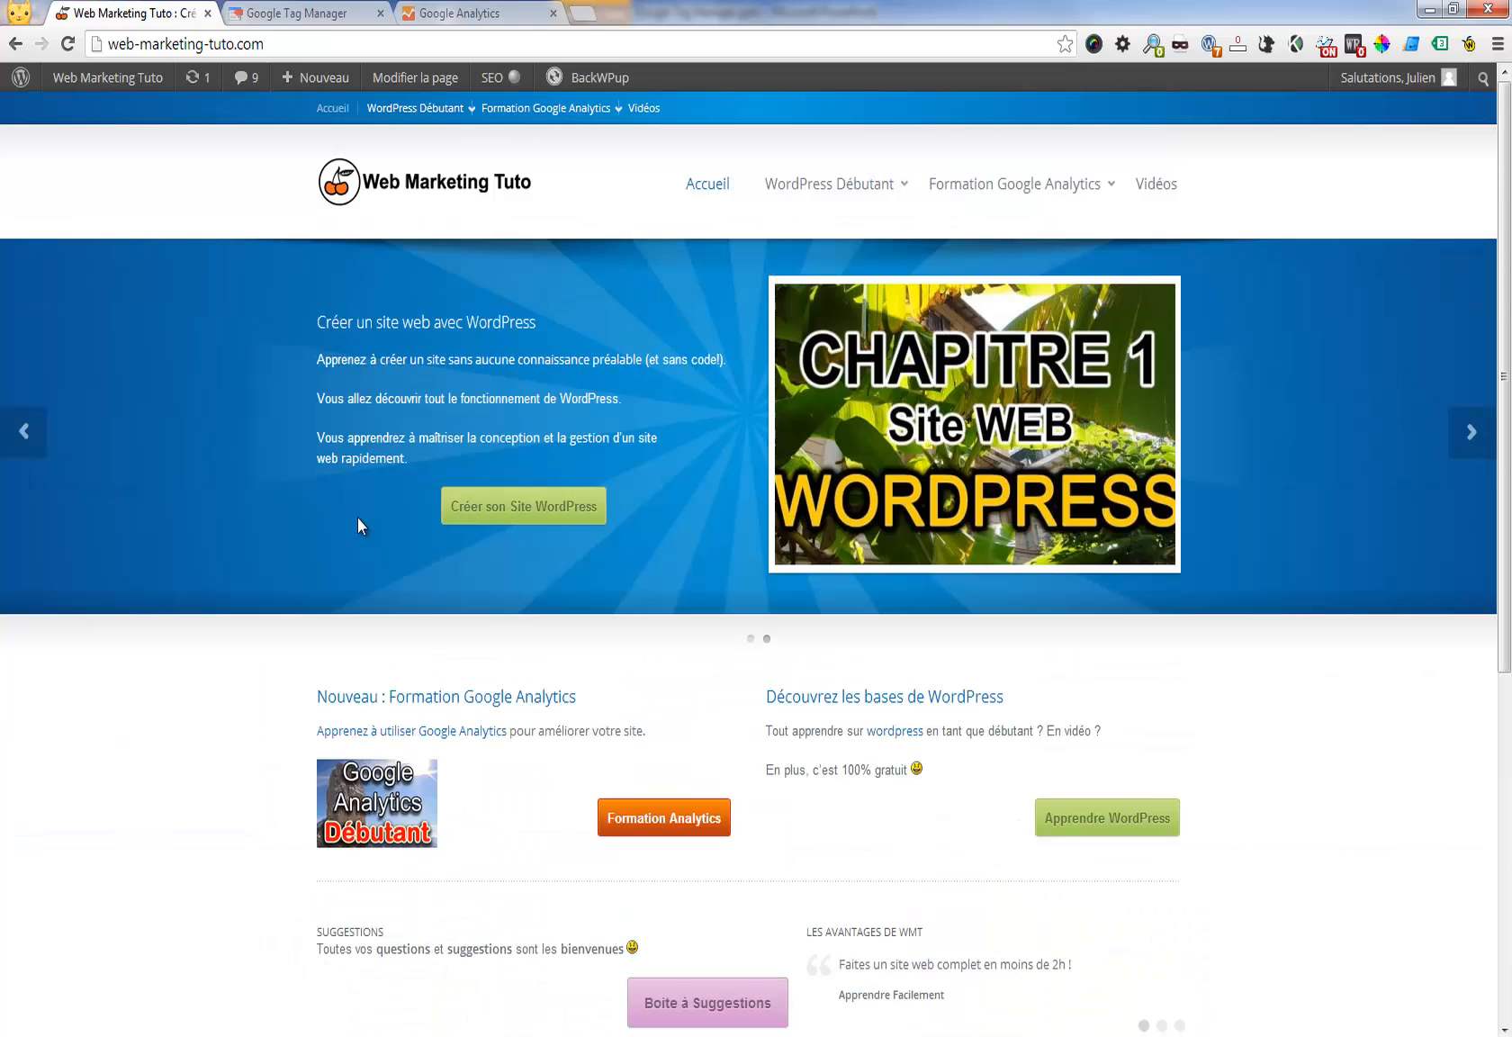
left_click(120, 87)
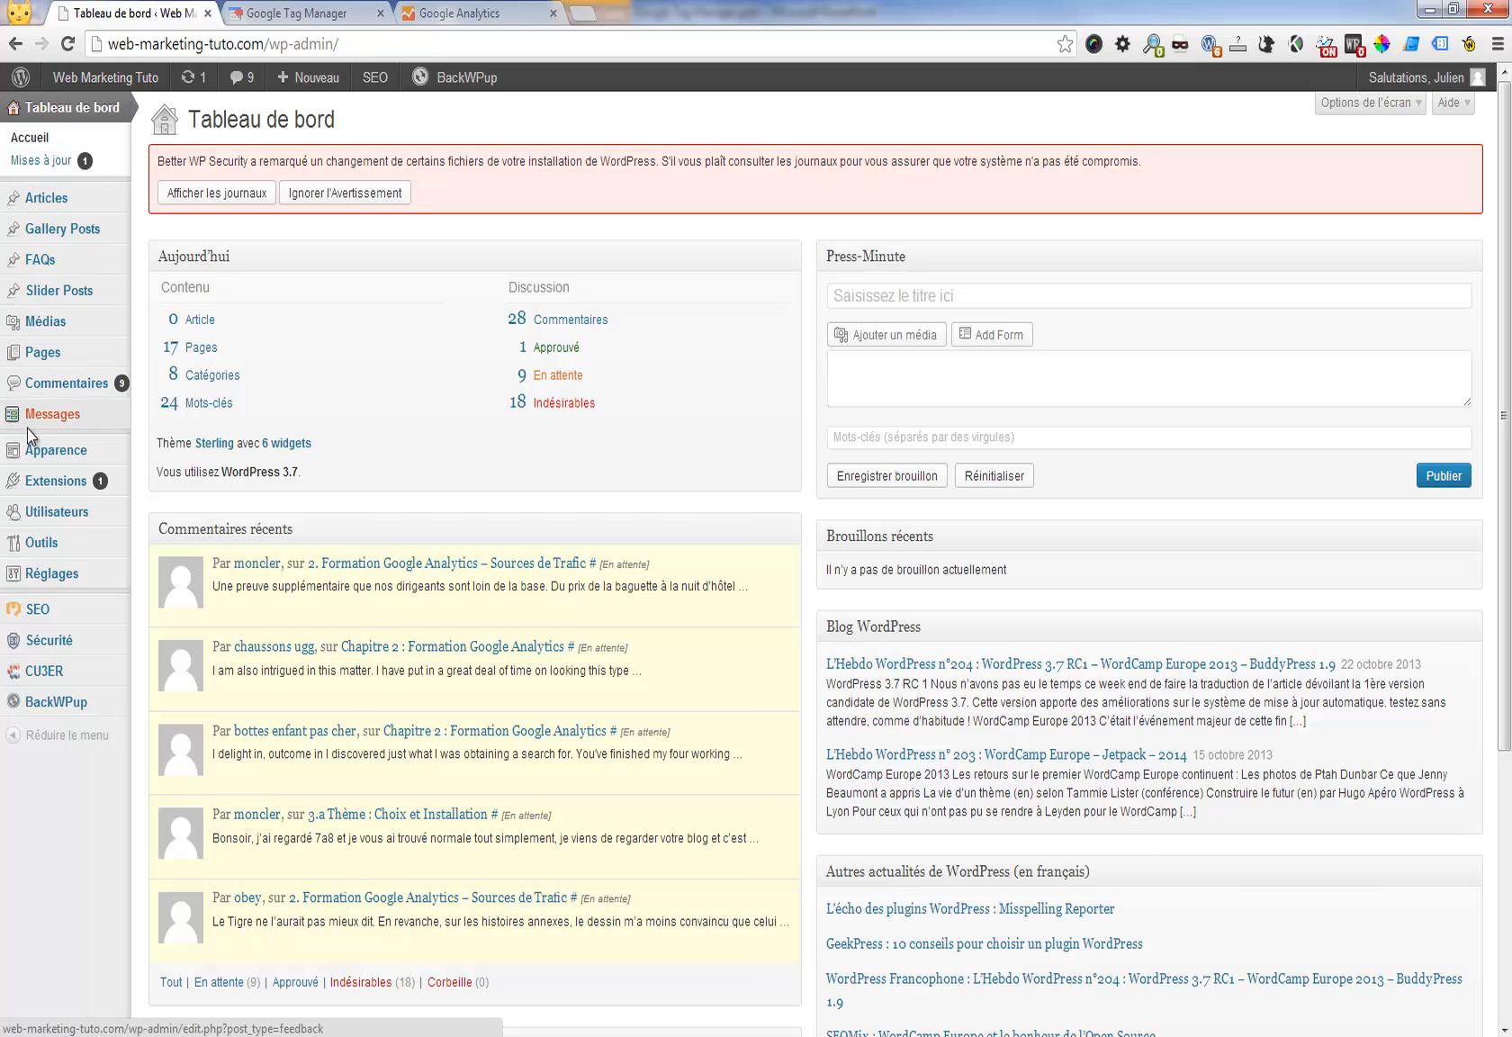
mouse_move(40, 456)
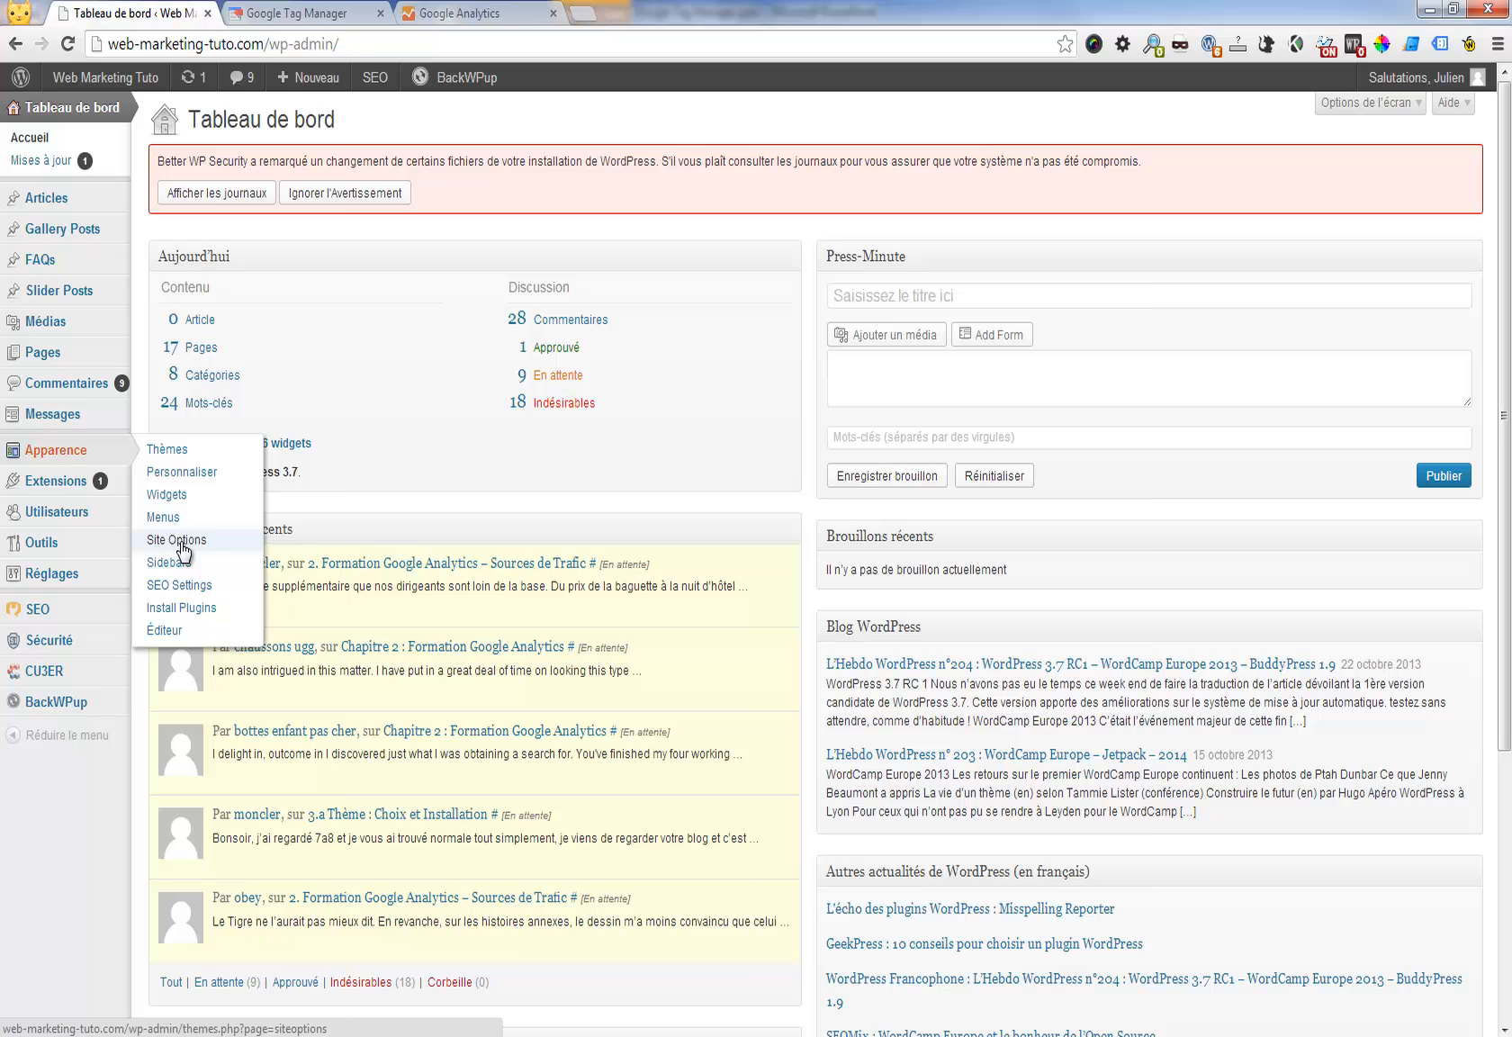
left_click(175, 630)
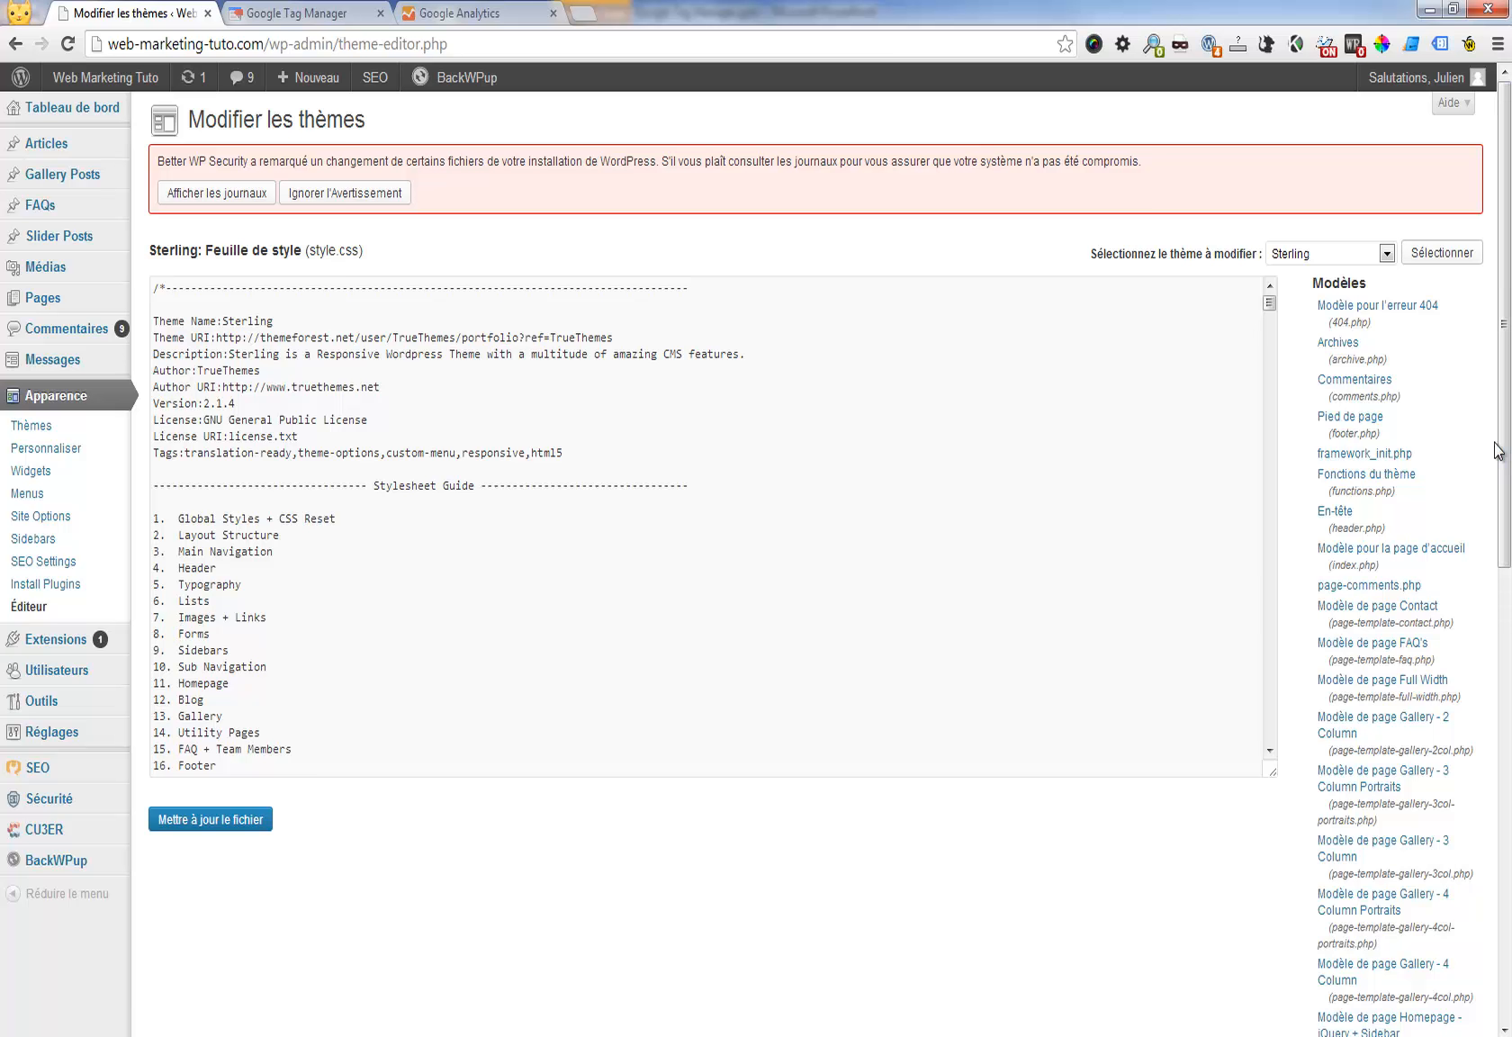
Paste the GTM snippet on a new line right after the <body> tag in header.php.
left_click(1343, 522)
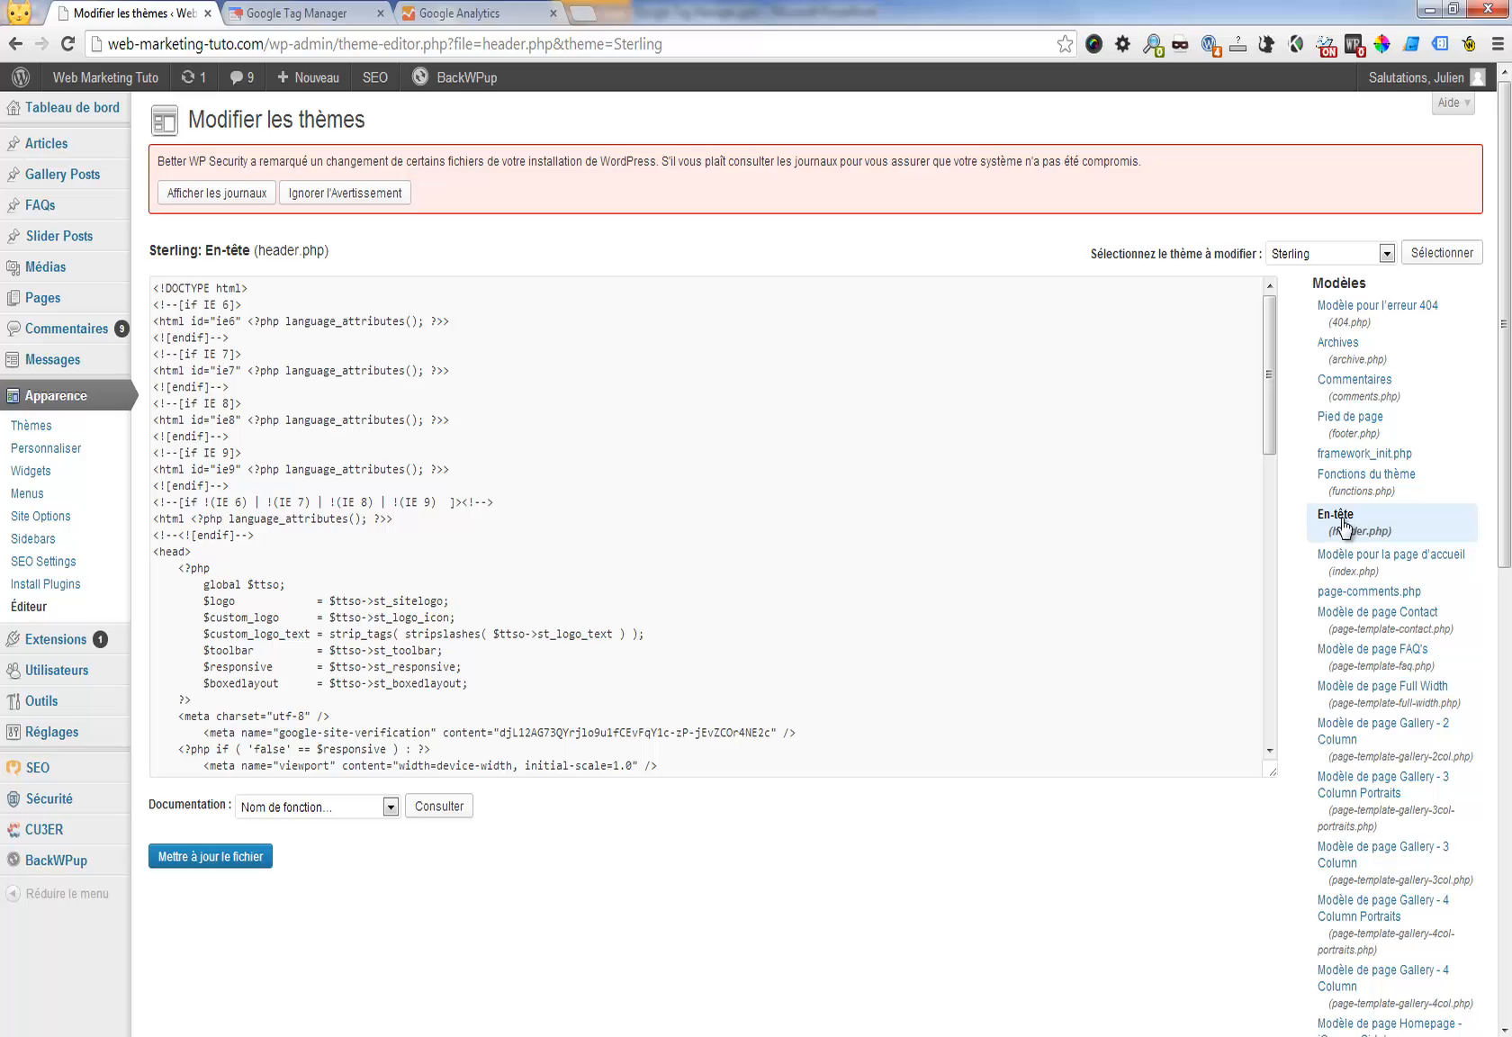
left_click(1266, 359)
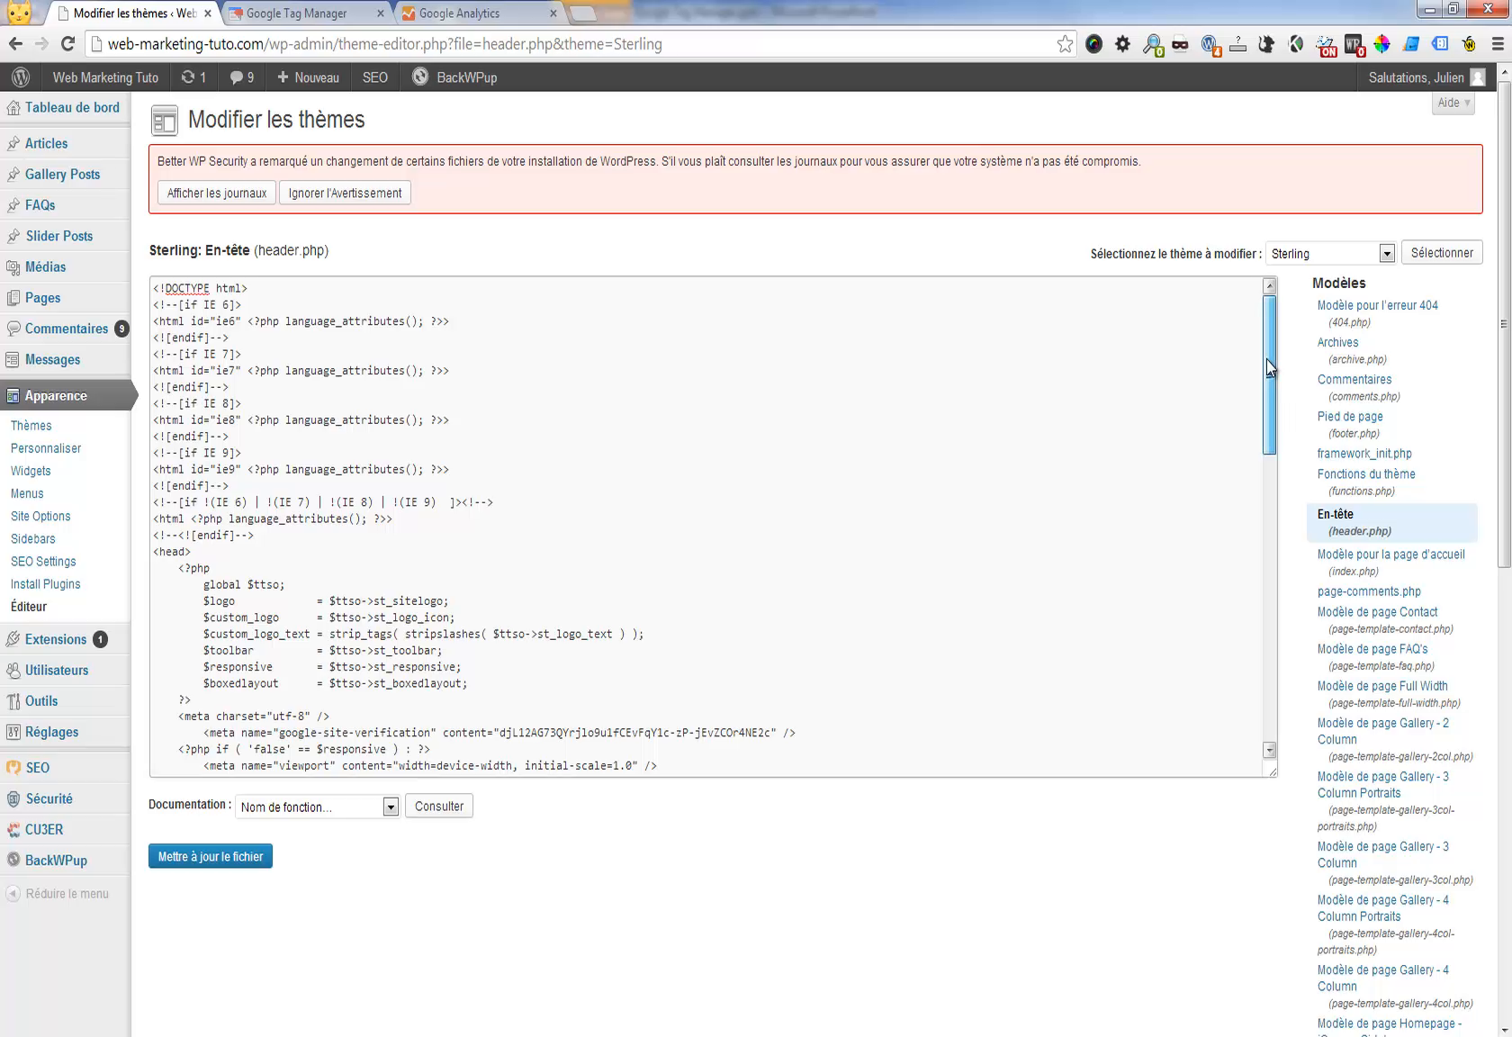
left_click_drag(1267, 359, 1254, 561)
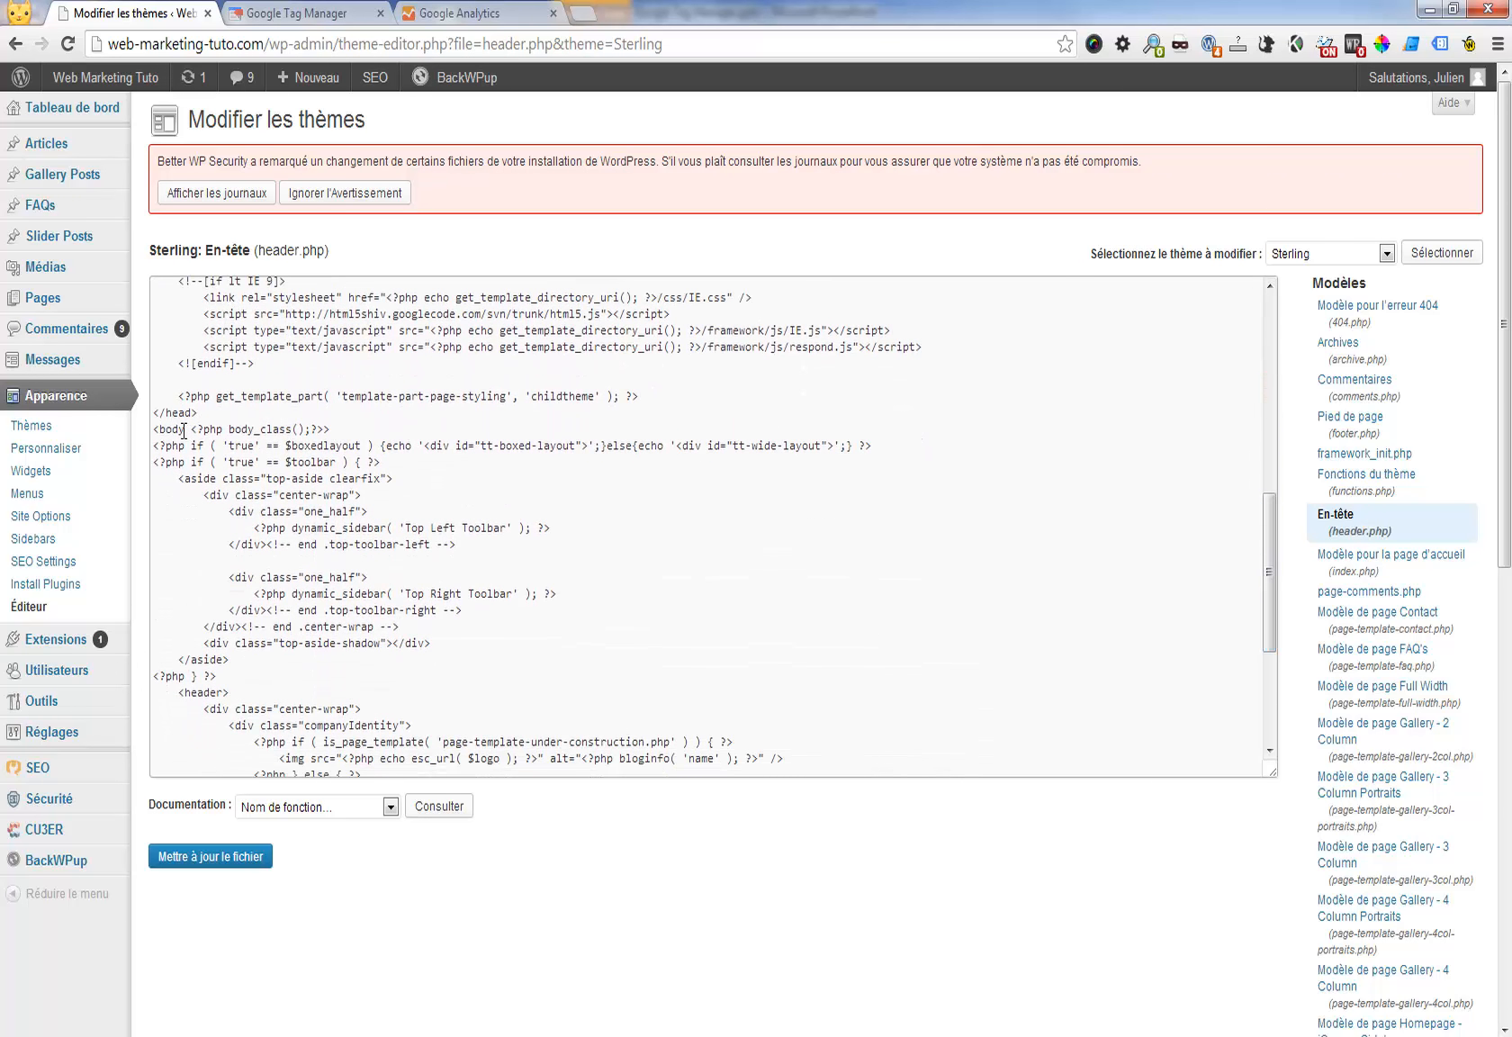
left_click(335, 432)
key("Return")
key("Return")
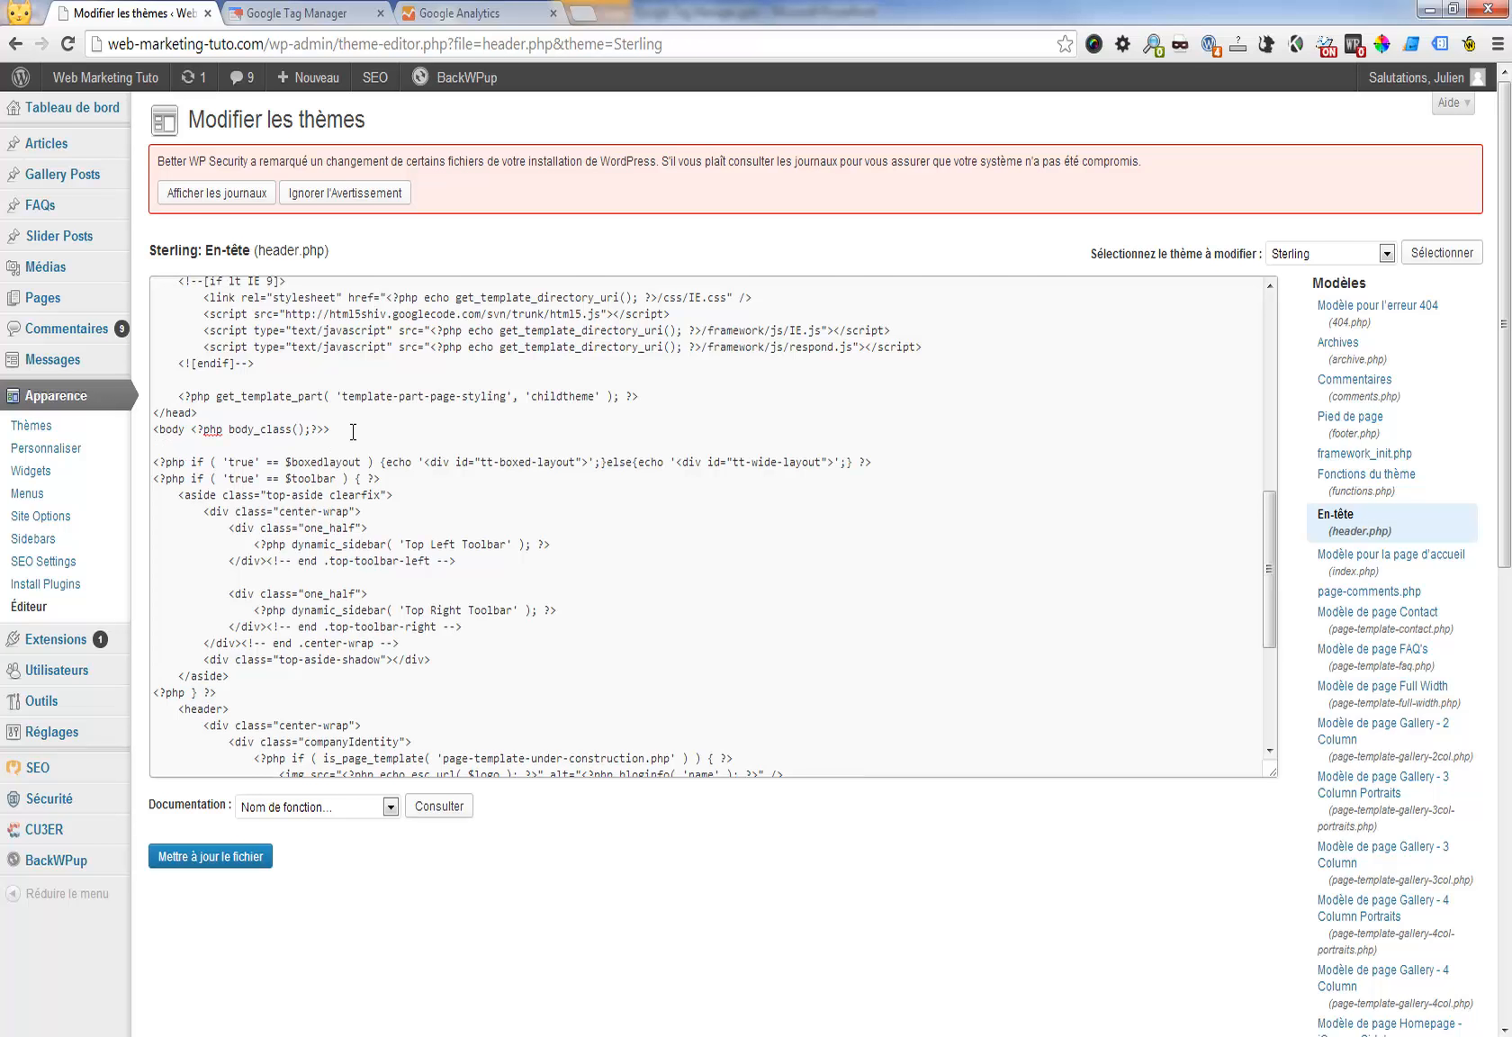
left_click(160, 443)
type("<!-- Google Tag Manager --> <noscript><iframe src=\"//www.googletagmanager.com/ns.html?id=GTM-MR7BMT\" height=\"0\" width=\"0\" style=\"display:none;visibility:hidden\"></iframe></noscript> <script>(function(w,d,s,l,i){w[l]=w[l]||[];w[l].push({'gtm.start': new Date().getTime(),event:'gtm.js'});var f=d.getElementsByTagName(s)[0], j=d.createElement(s),dl=l!='dataLayer'?'&l='+l:'';j.async=true;j.src= '//www.googletagmanager.com/gtm.js?id='+i+dl;f.parentNode.insertBefore(j,f); })(window,document,'script','dataLayer','GTM-MR7BMT');</script> <!-- End Google Tag Manager -->")
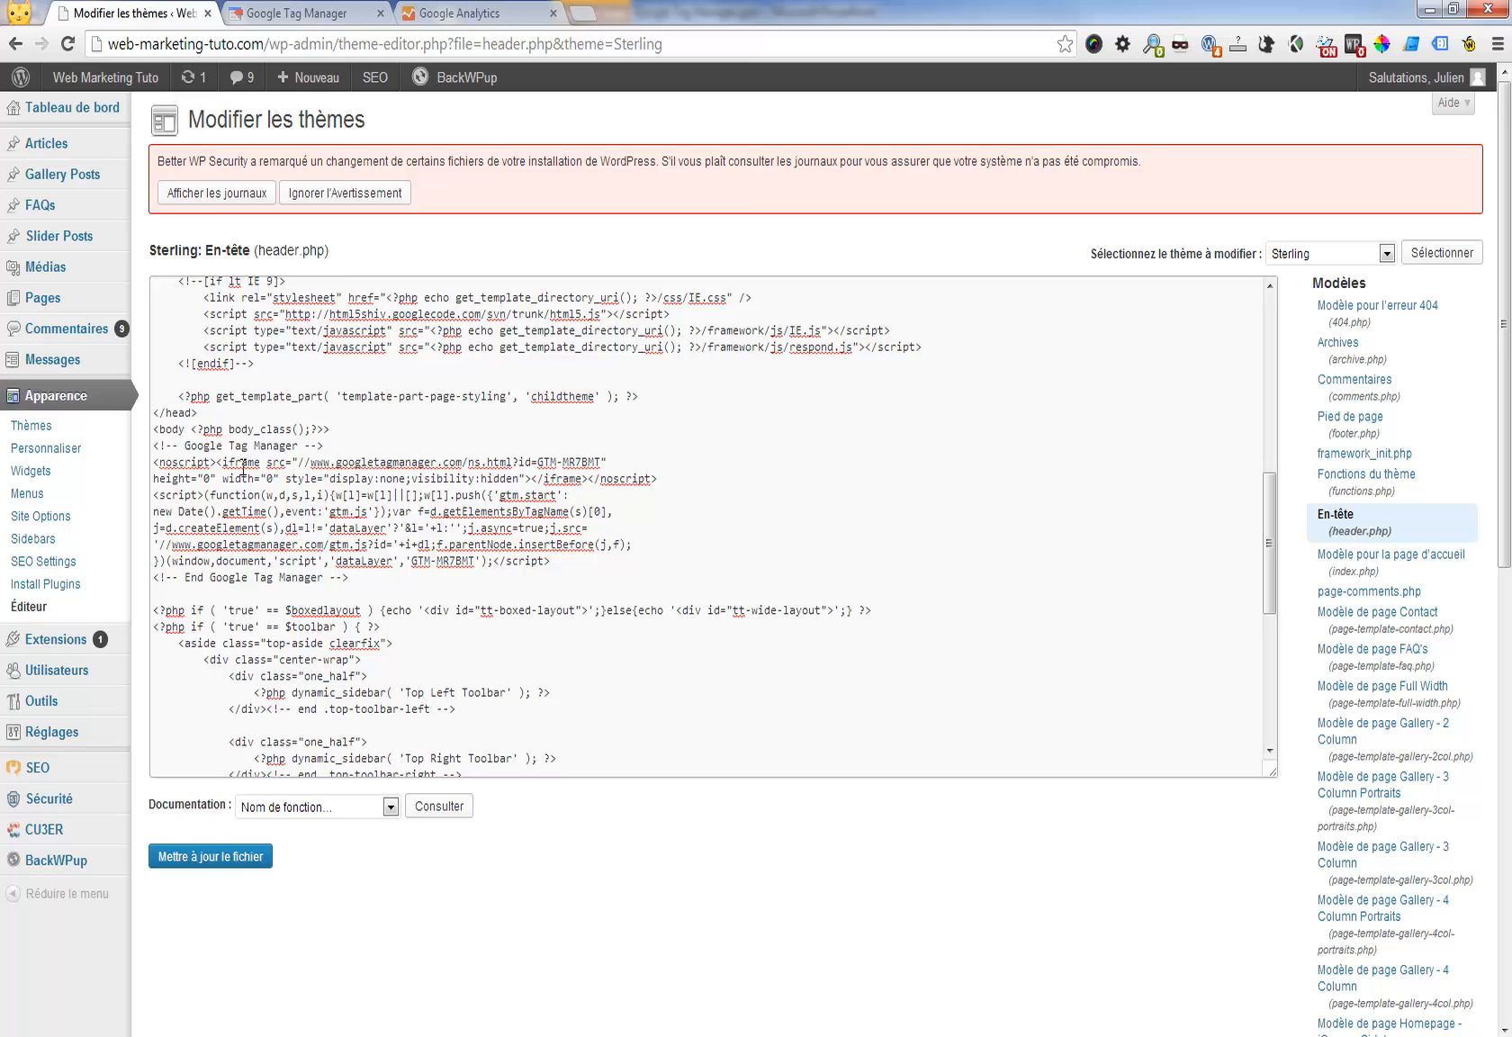
Check the pasted Google Tag Manager snippet and save header.php with Mettre à jour le fichier.
left_click_drag(371, 577, 151, 446)
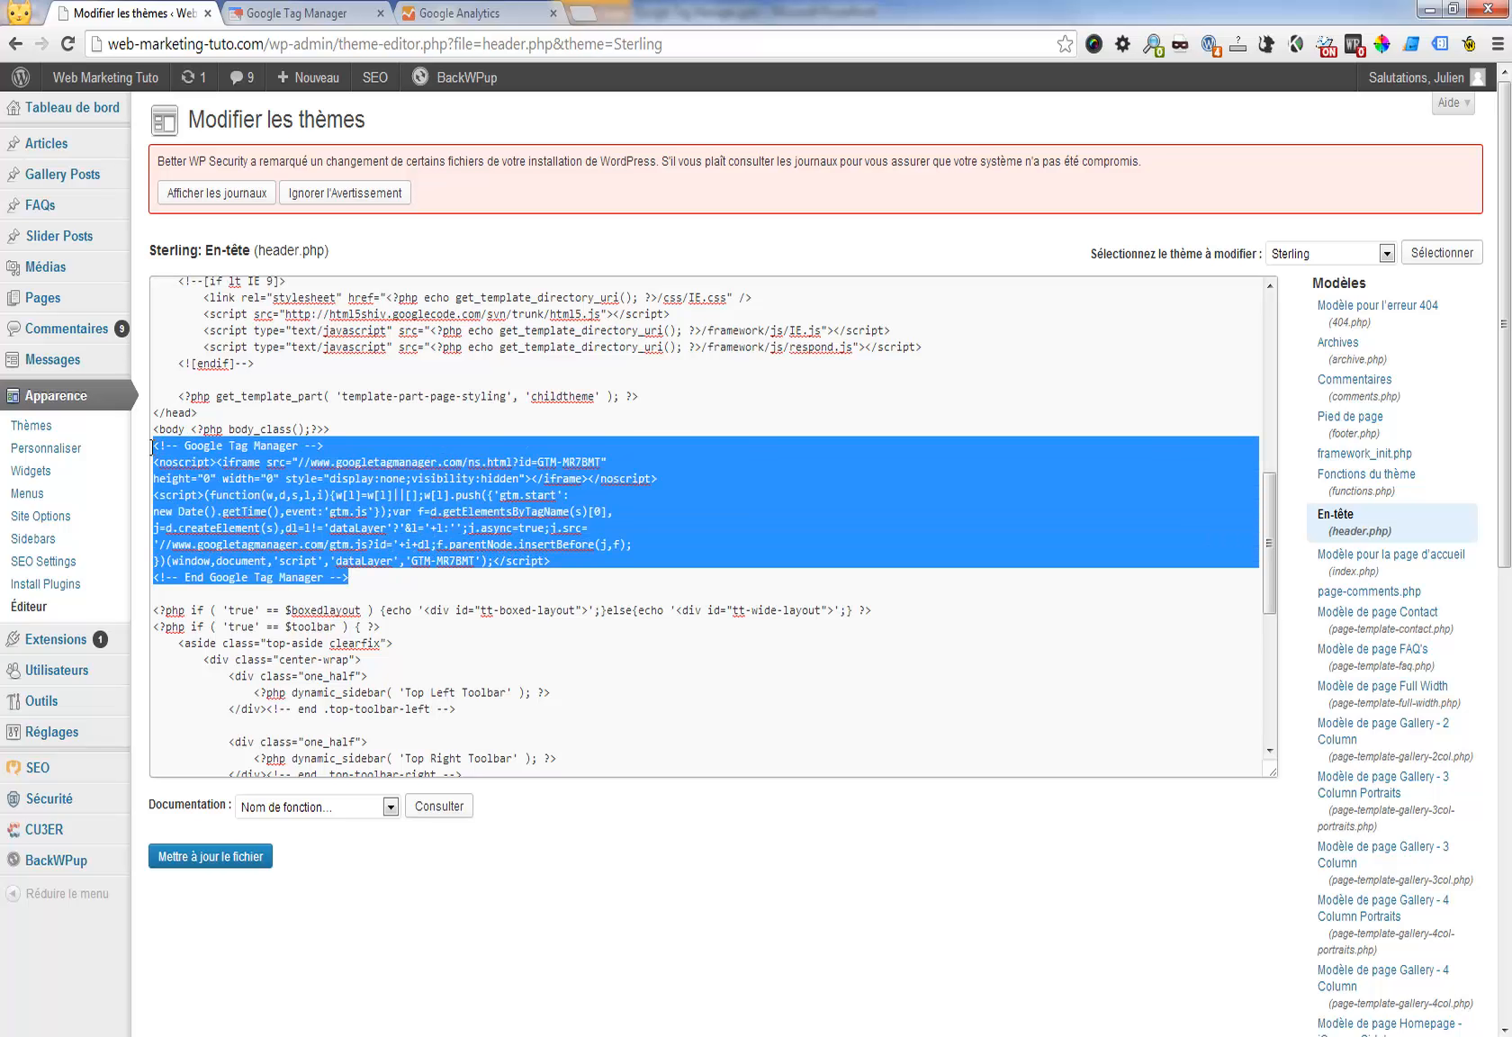
left_click(242, 447)
left_click_drag(332, 445, 136, 446)
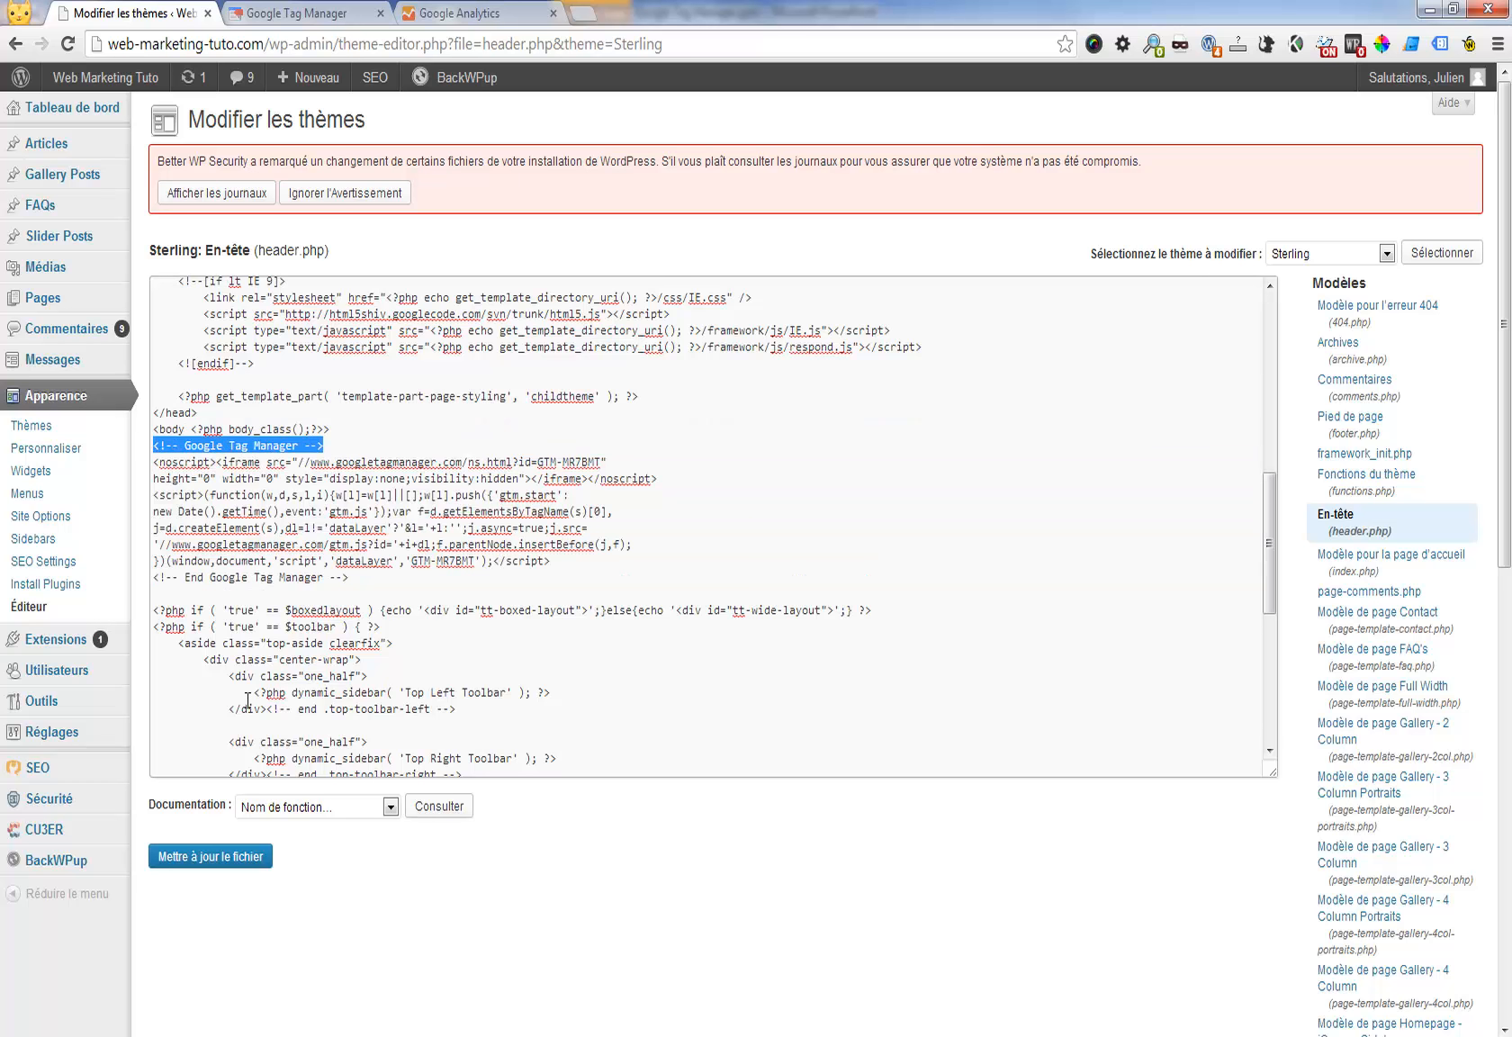
left_click(234, 858)
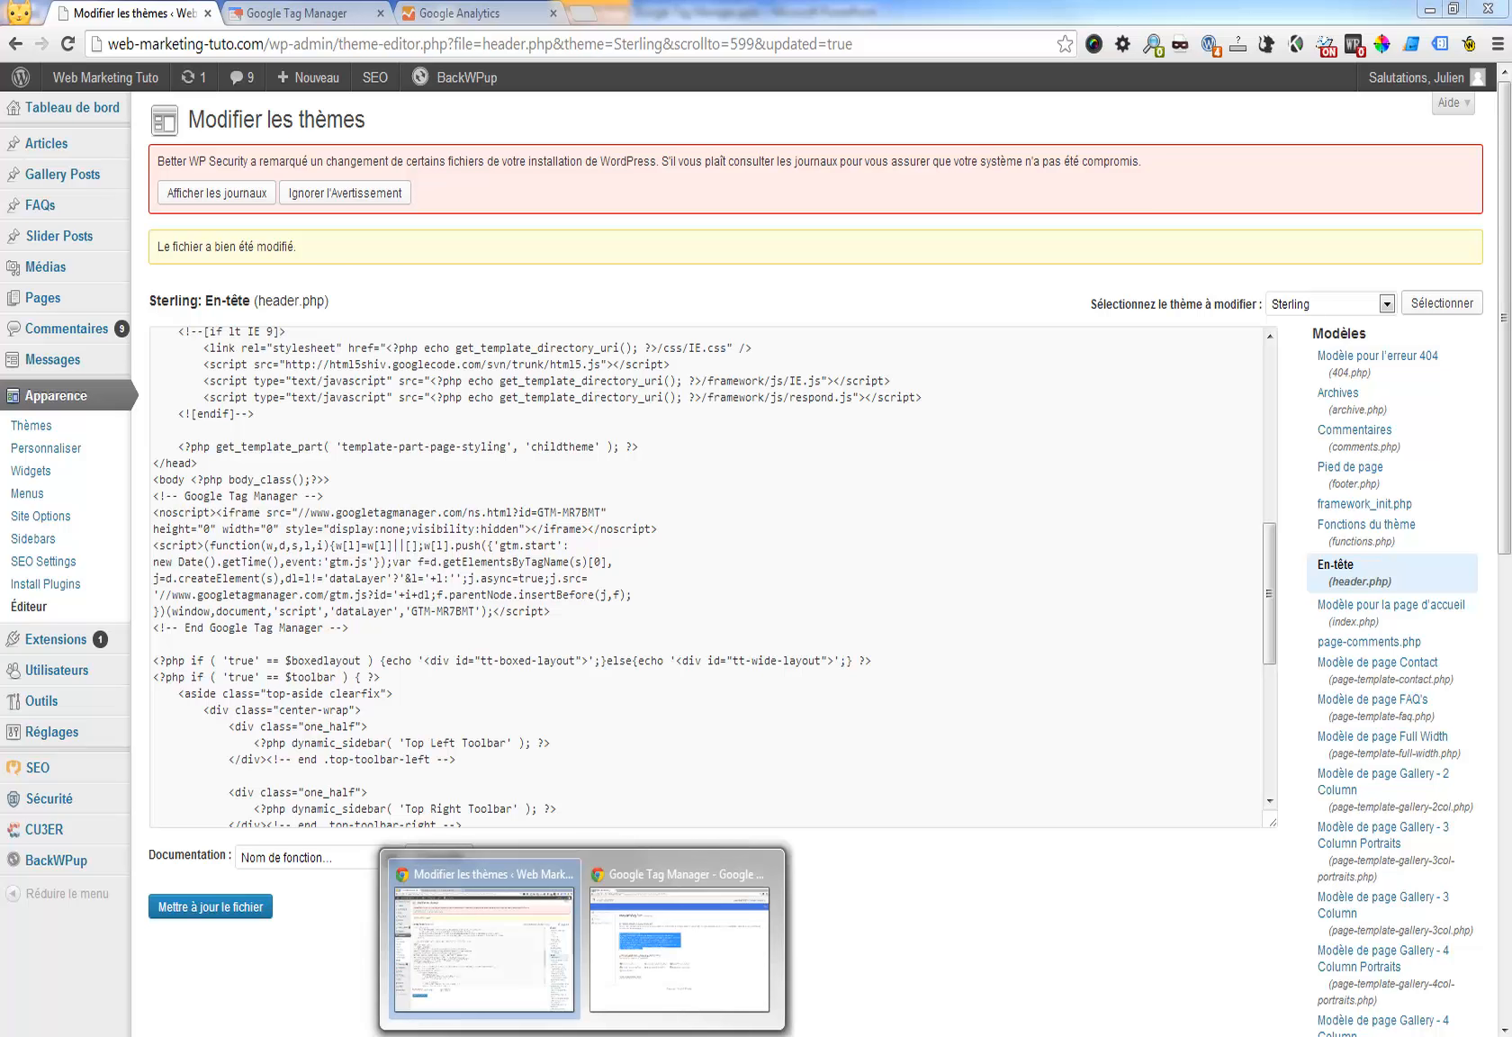
Bring Google Tag Manager back up on the Web Marketing Tuto container page.
mouse_move(608, 998)
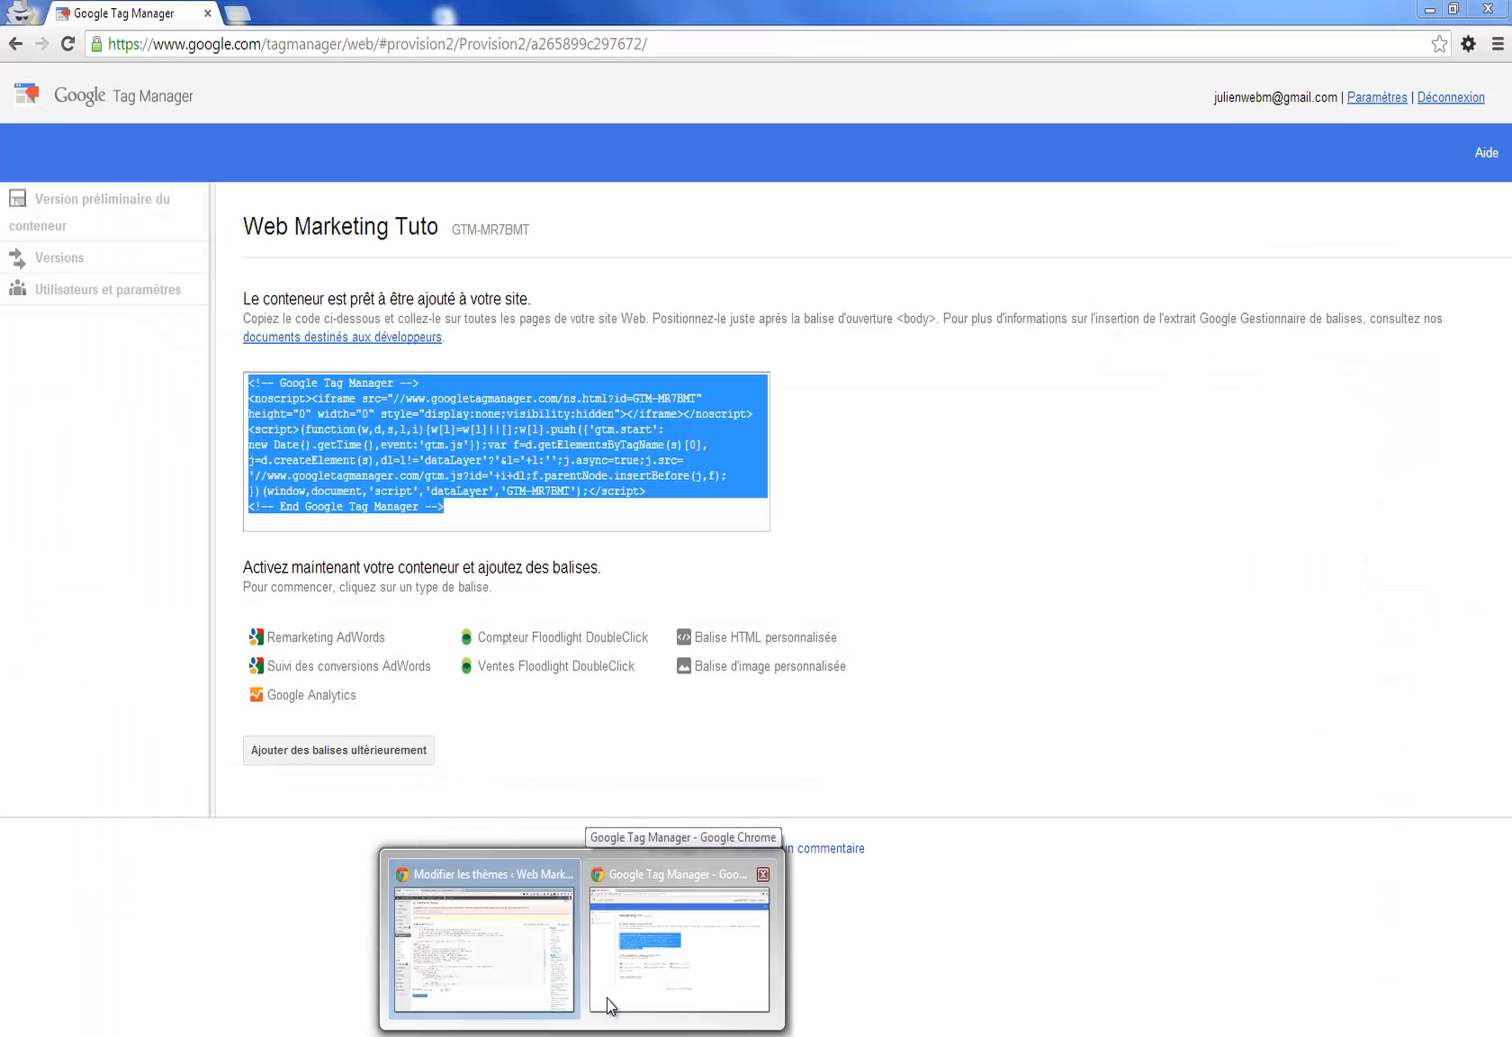
left_click(608, 998)
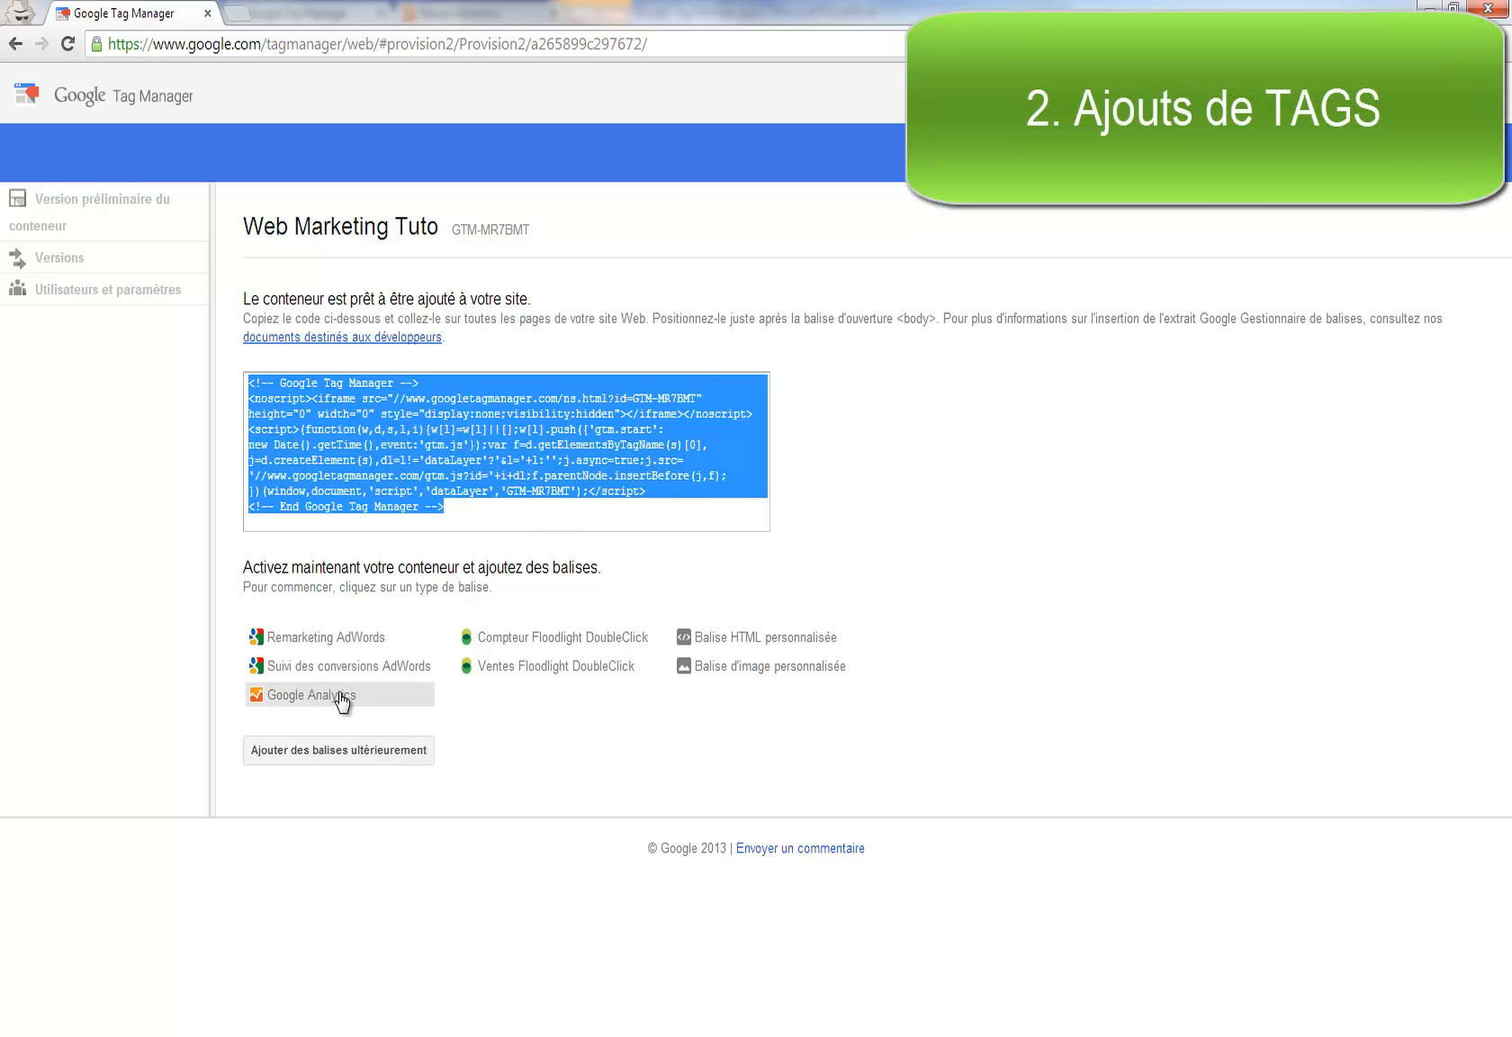
Create a Google Analytics type tag named 'GA' and ready its ID de site Web field.
left_click(297, 697)
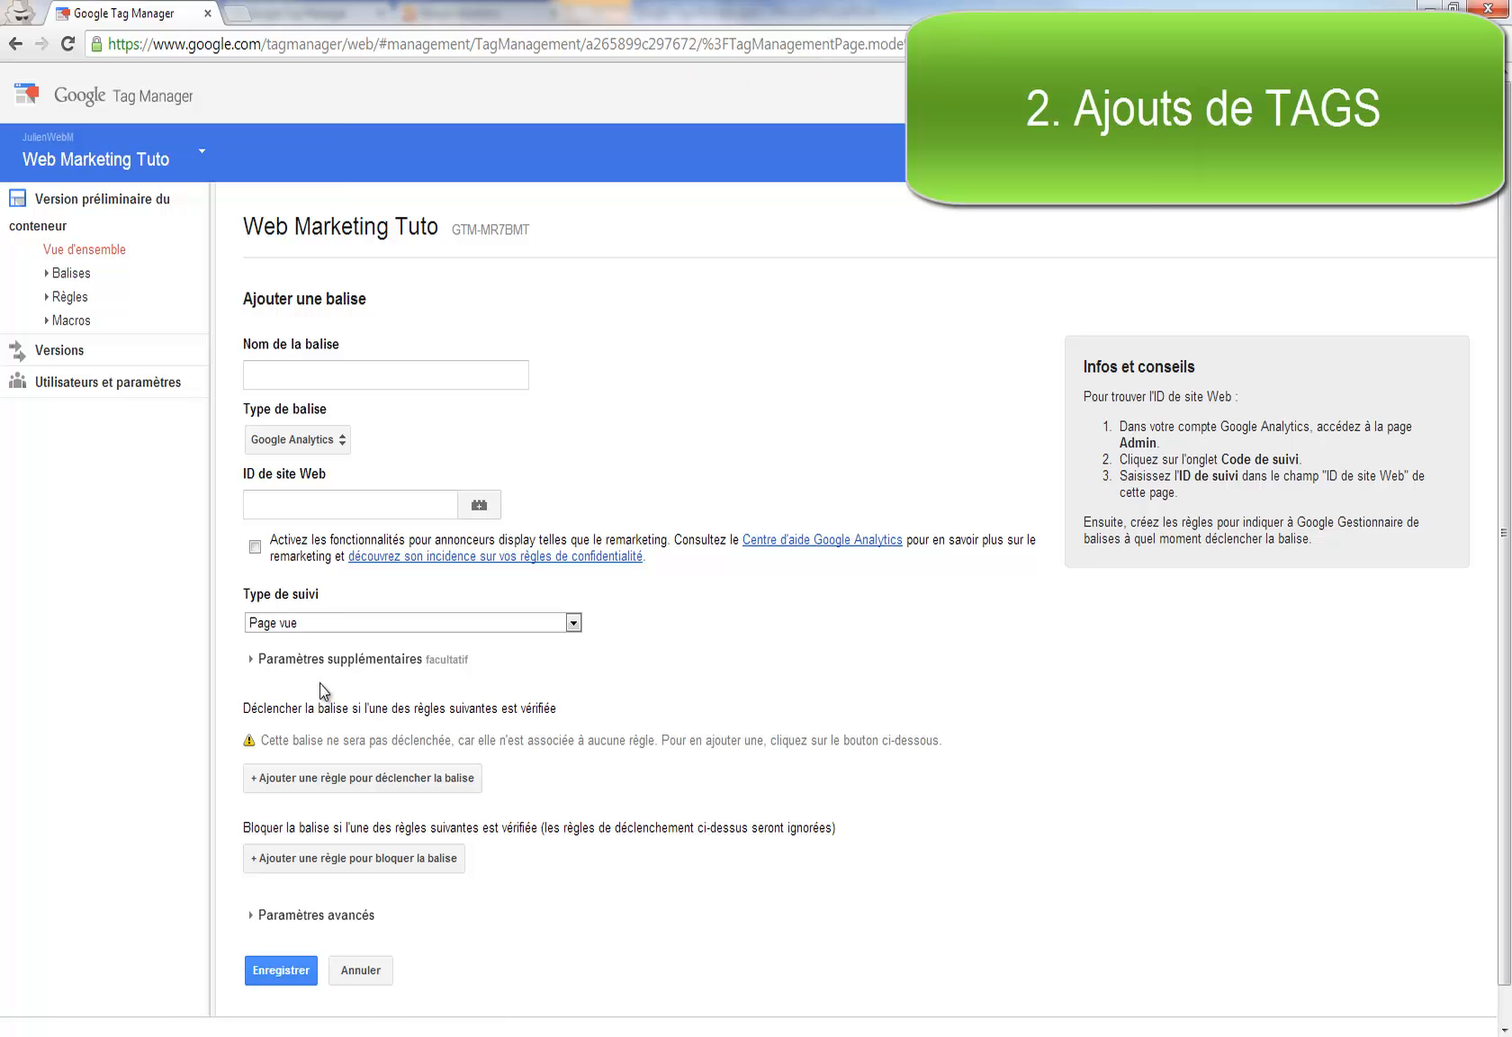
left_click(418, 376)
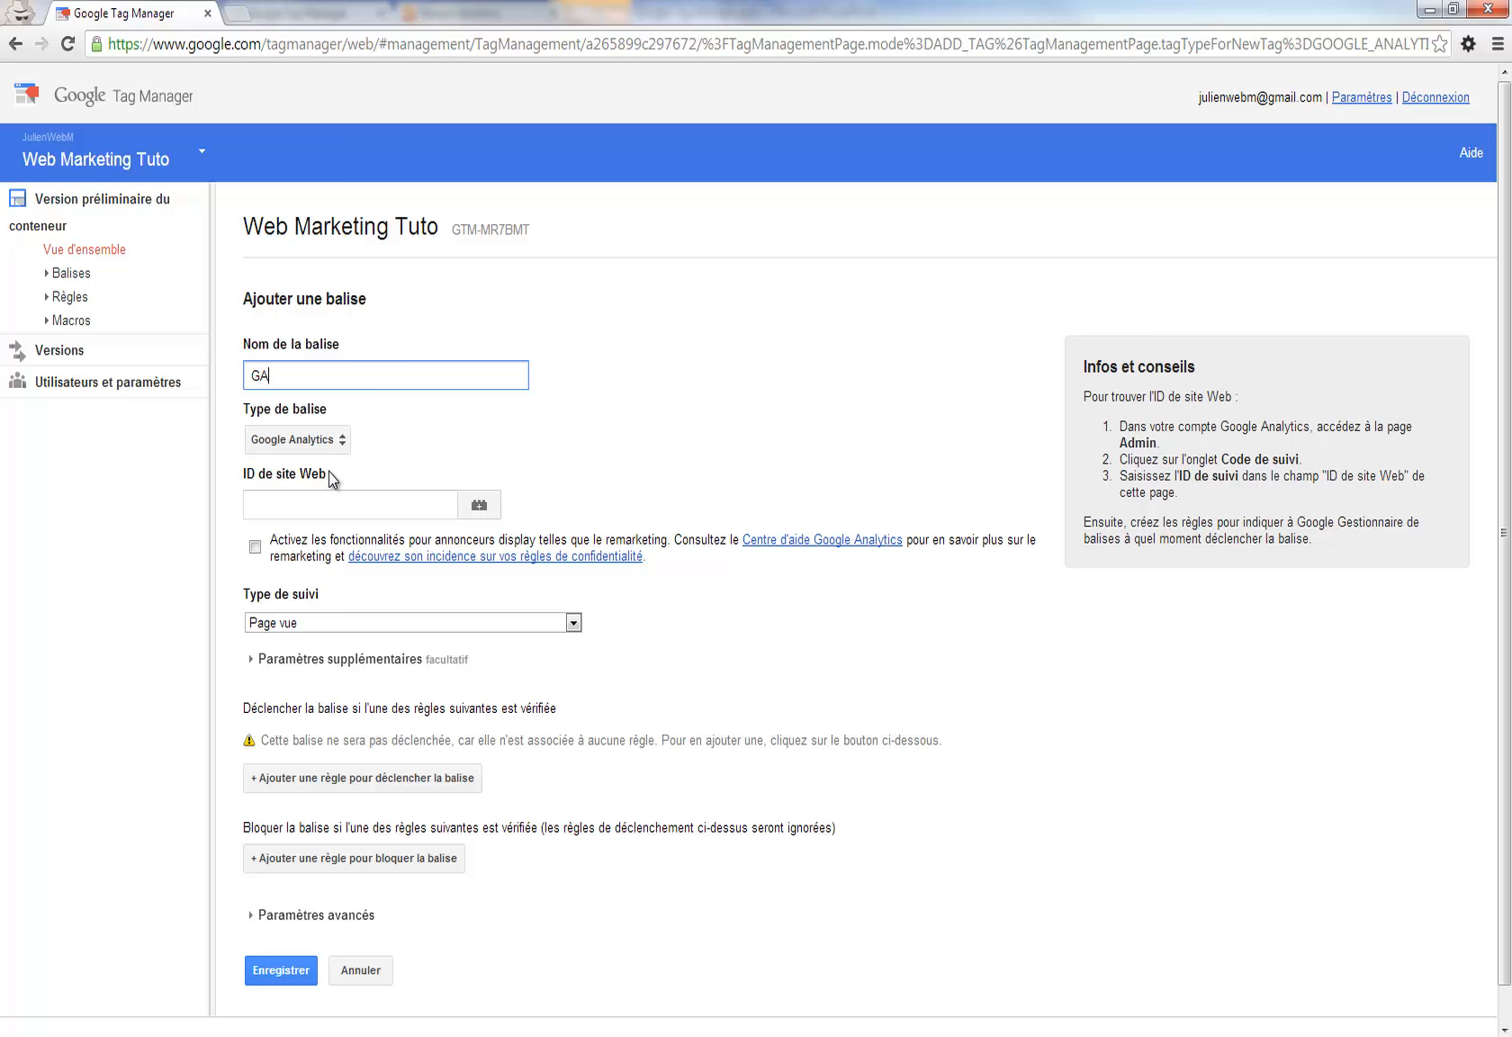
left_click(328, 439)
left_click(735, 390)
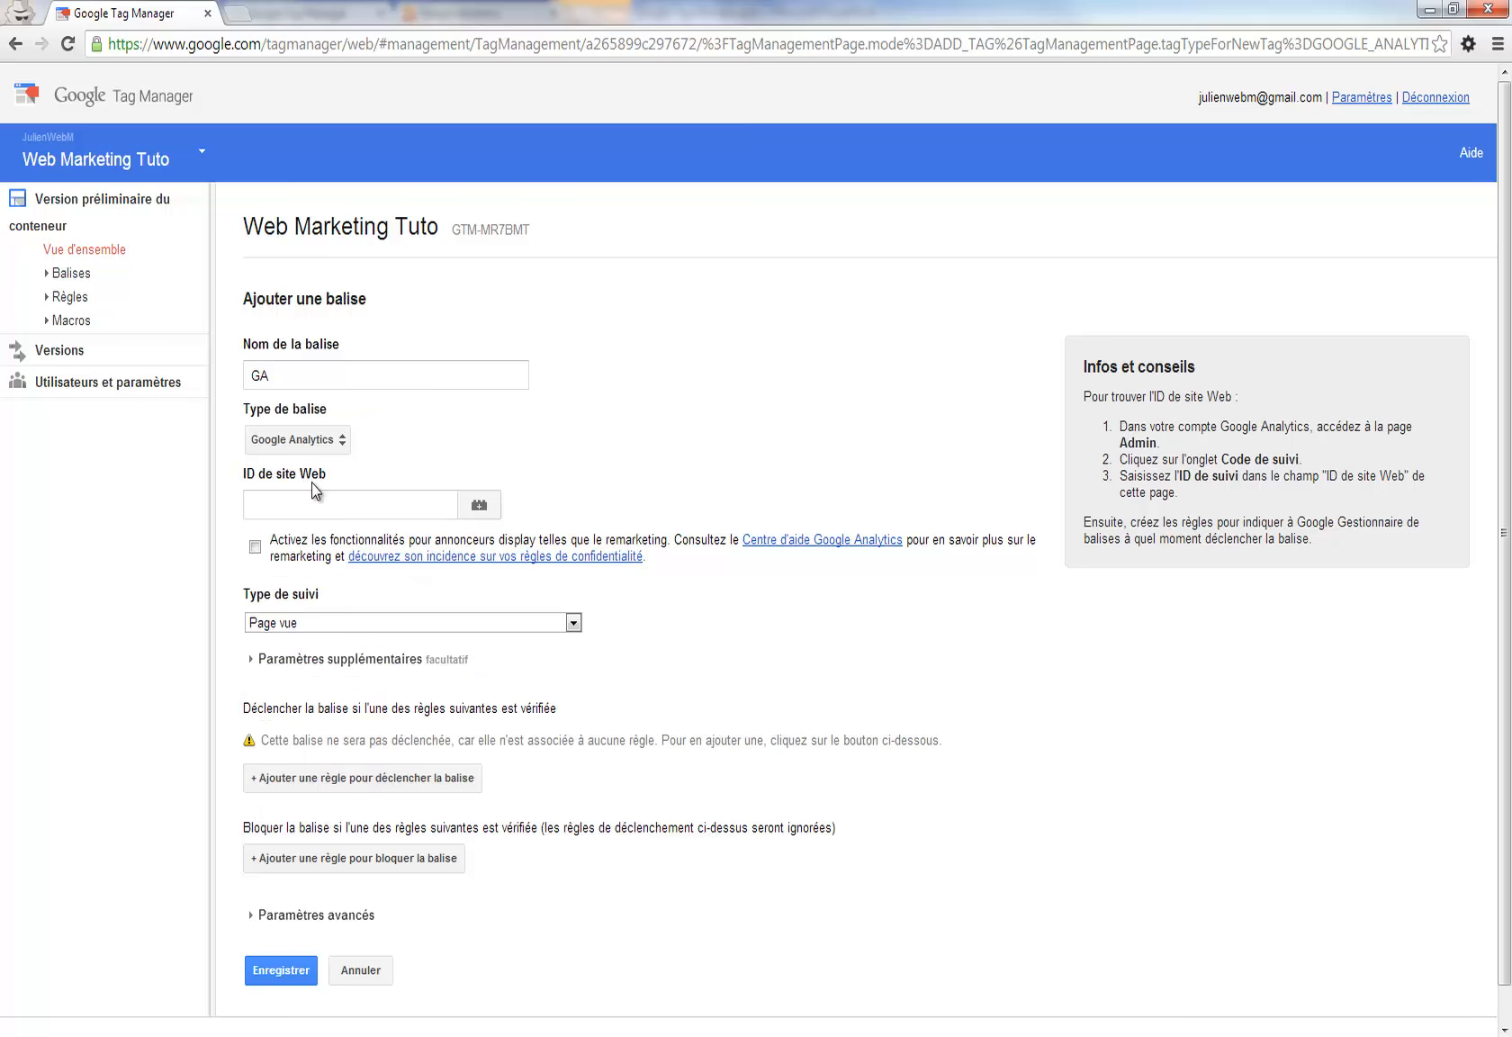
left_click(296, 498)
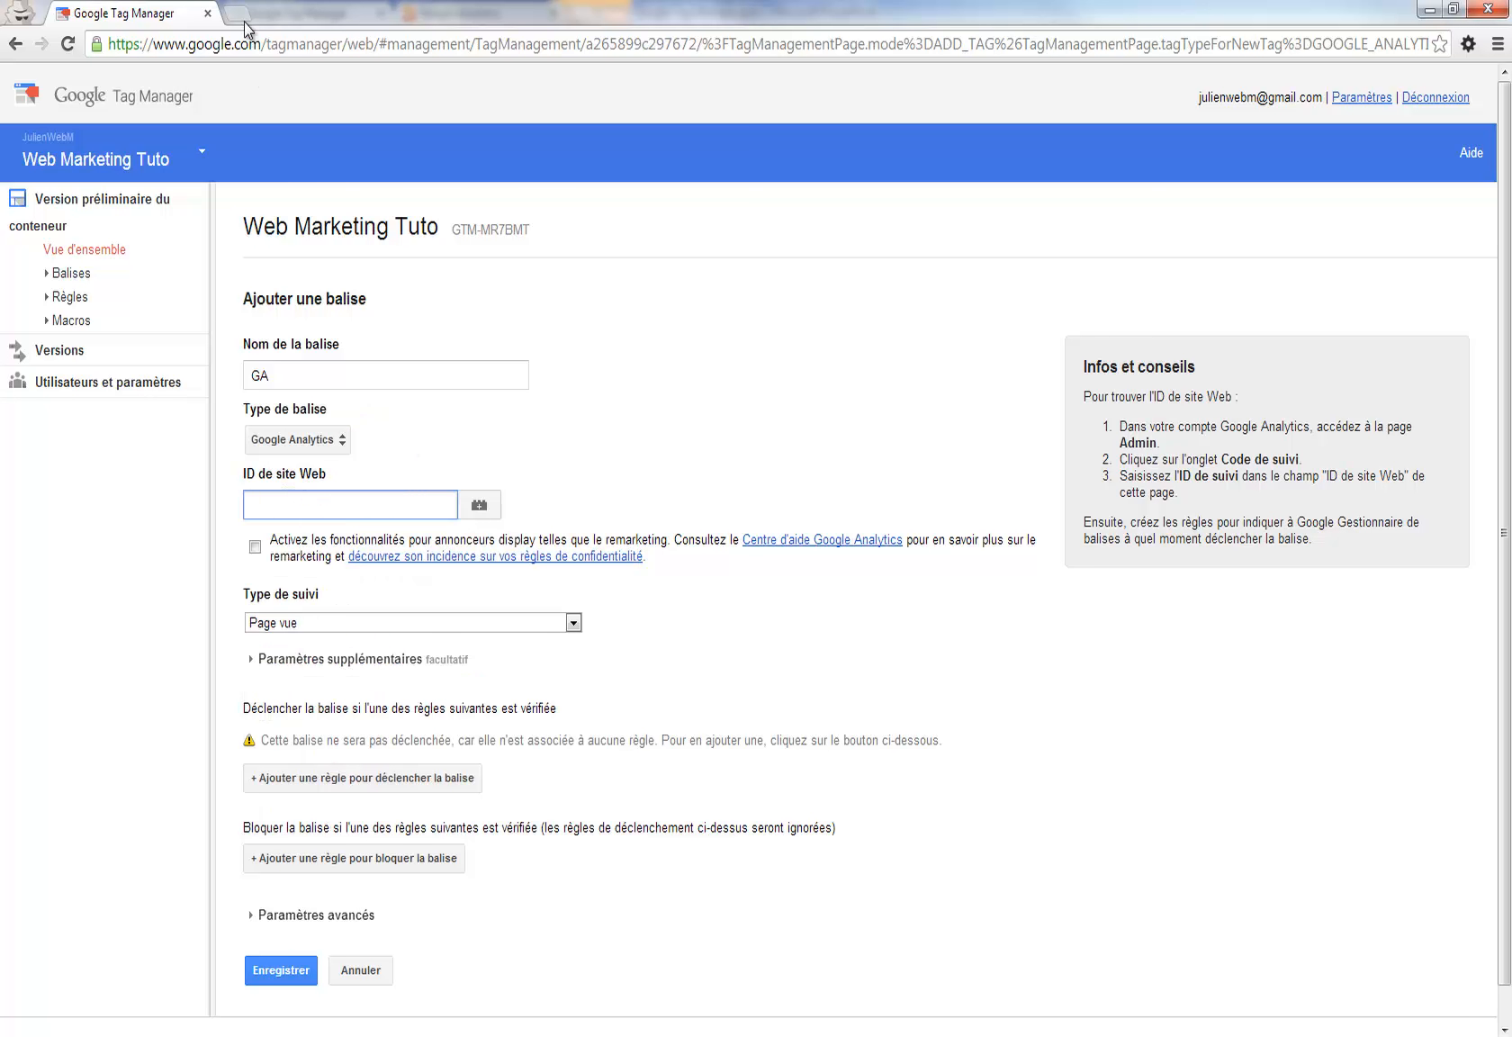
double_click(347, 21)
Copy the GA WMT property's UA tracking ID from the Google Analytics property list.
left_click(416, 20)
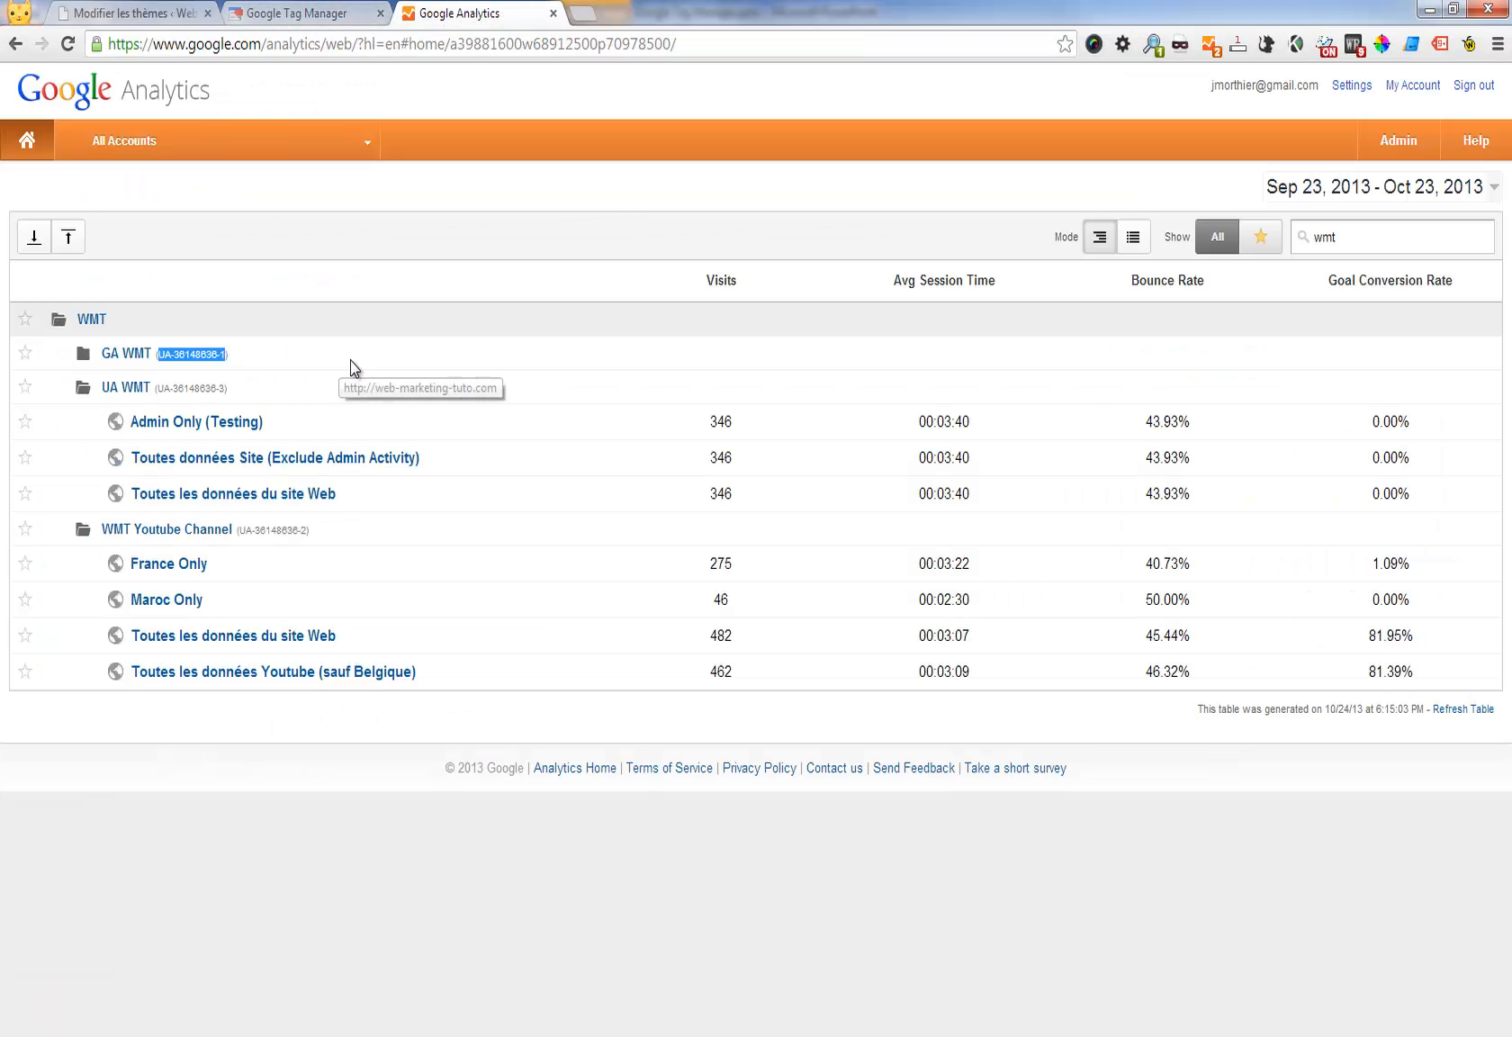
left_click(256, 356)
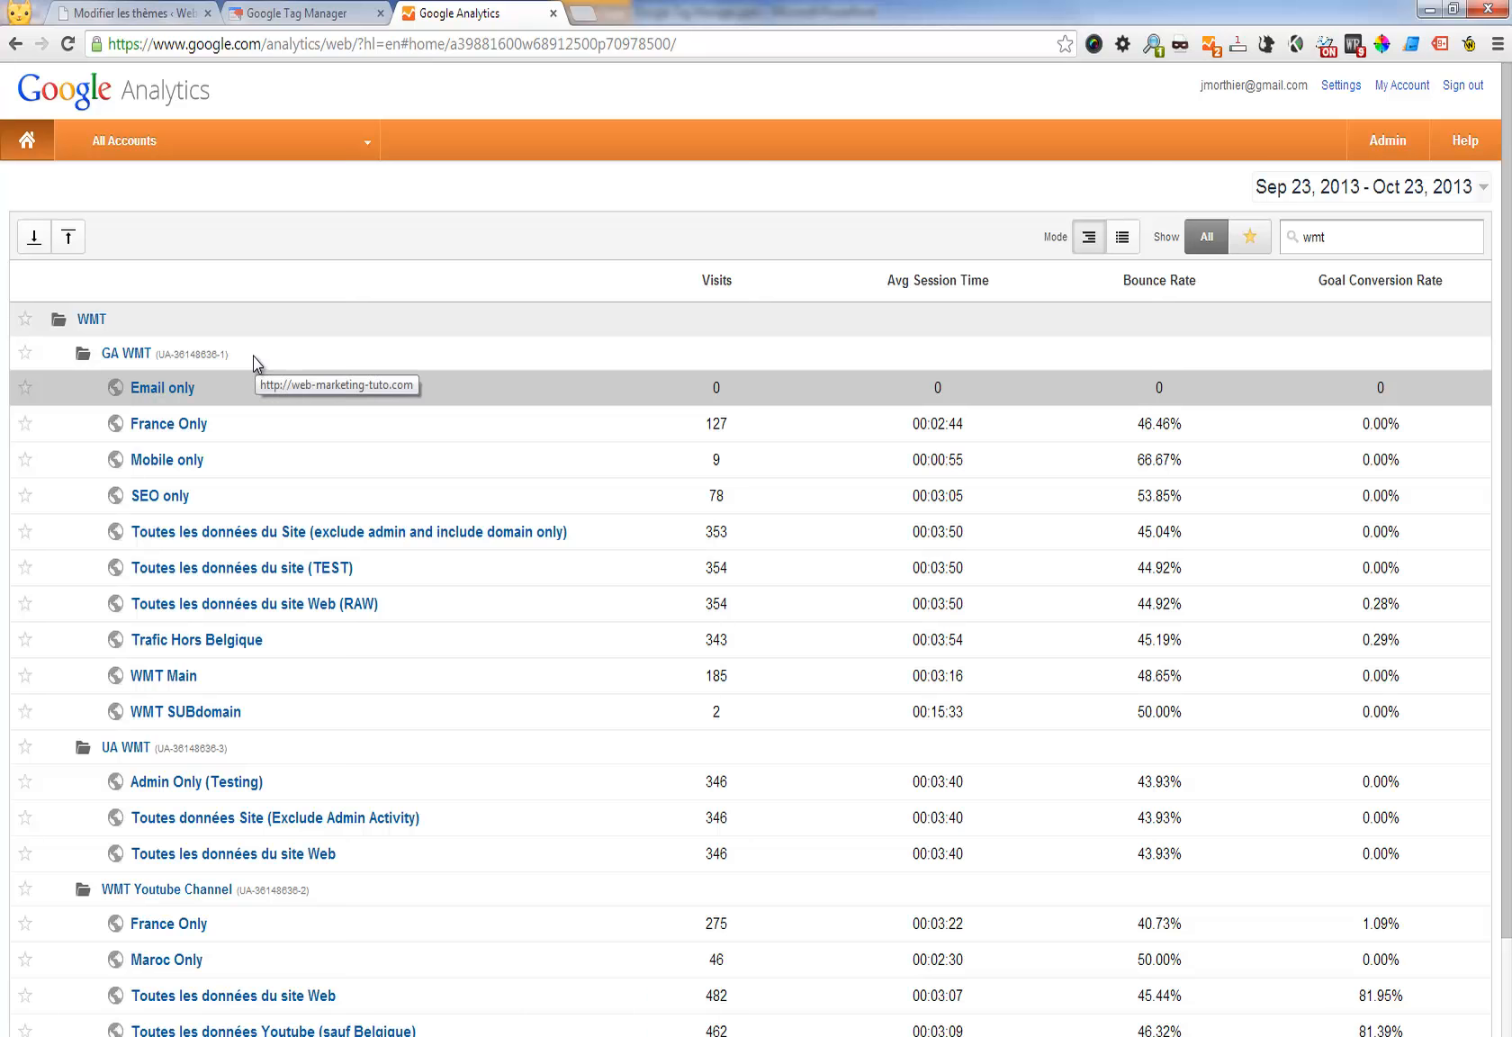
left_click(253, 357)
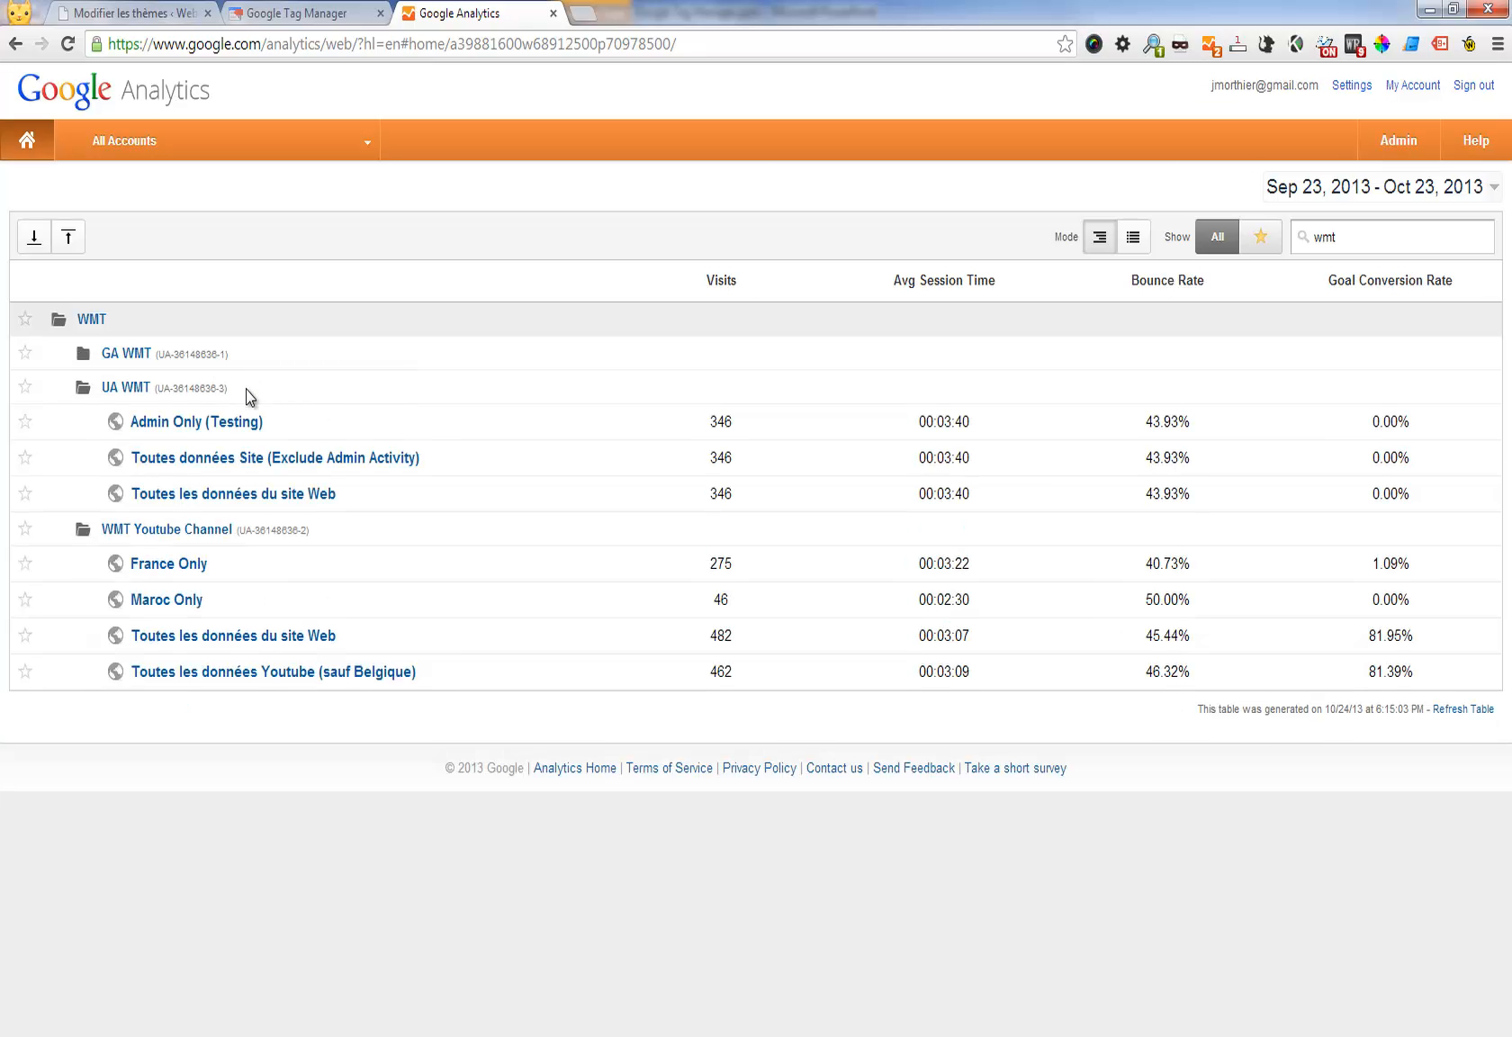
left_click(245, 388)
left_click(334, 420)
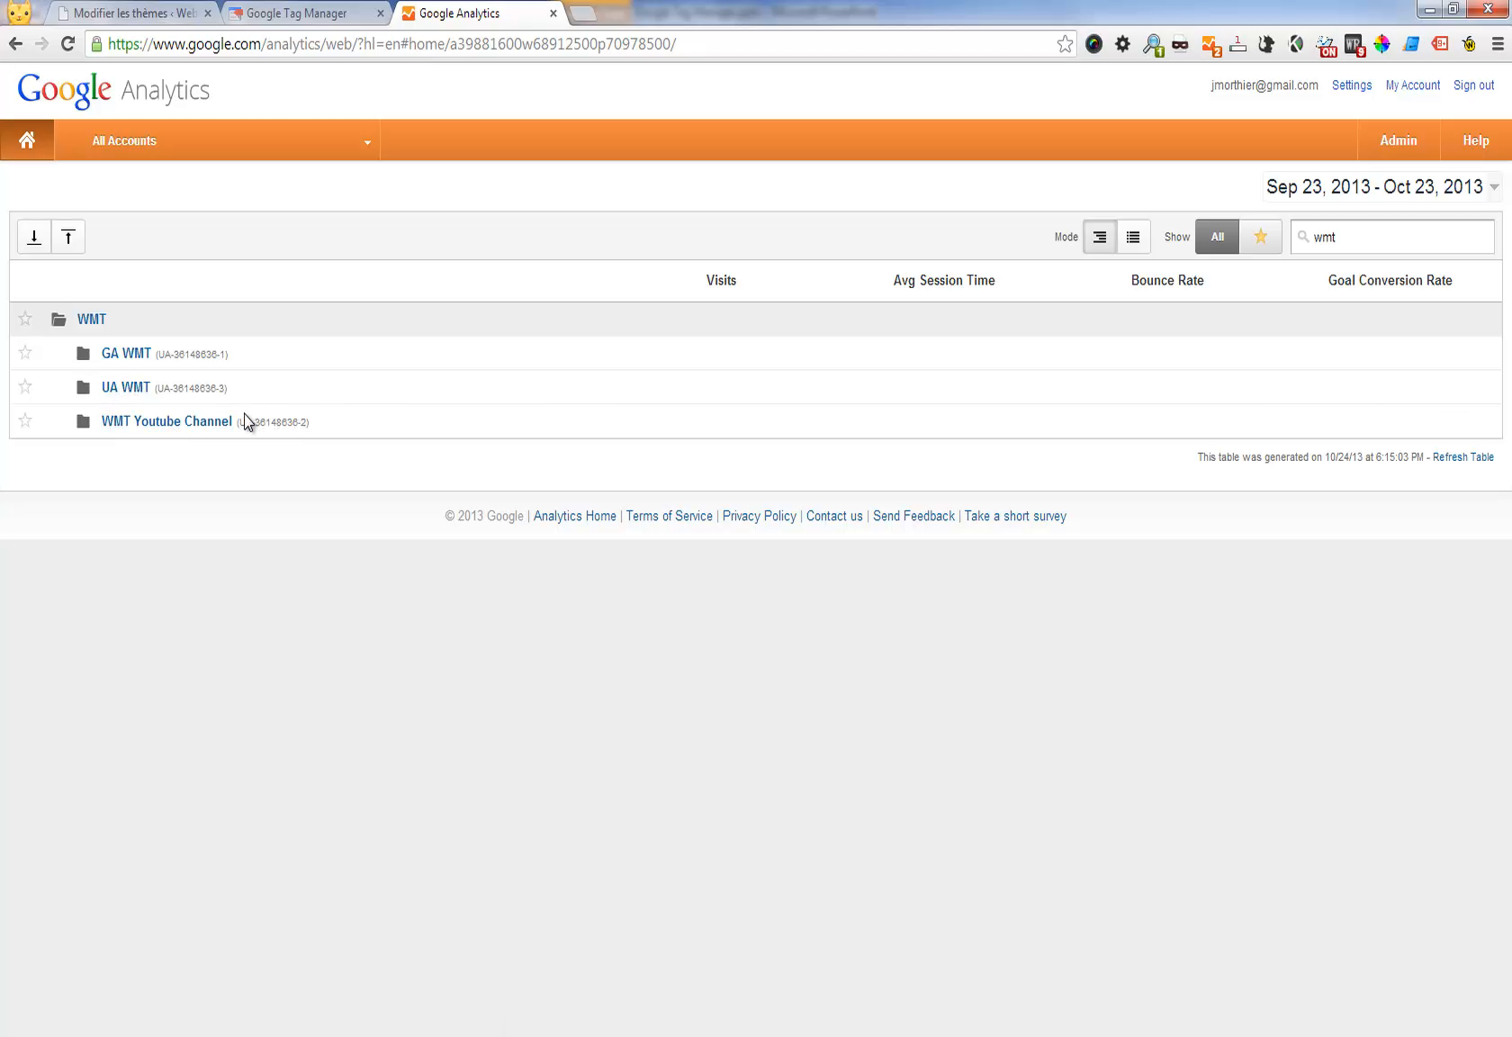
left_click_drag(224, 356, 157, 356)
key("ctrl+c")
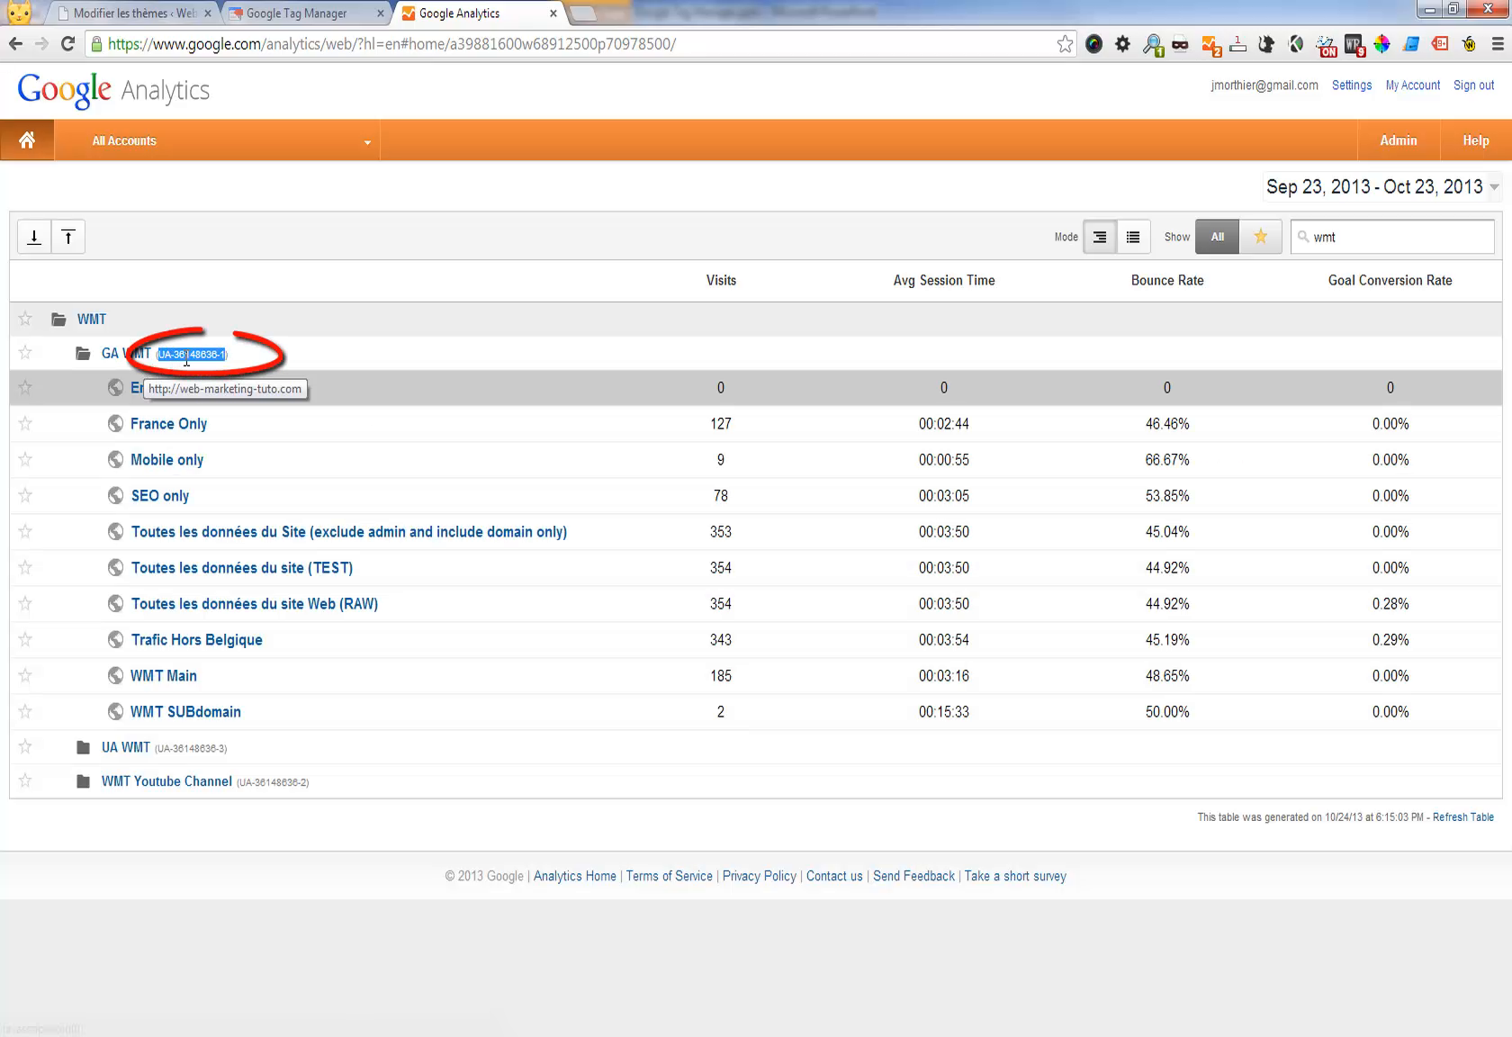
left_click(137, 355)
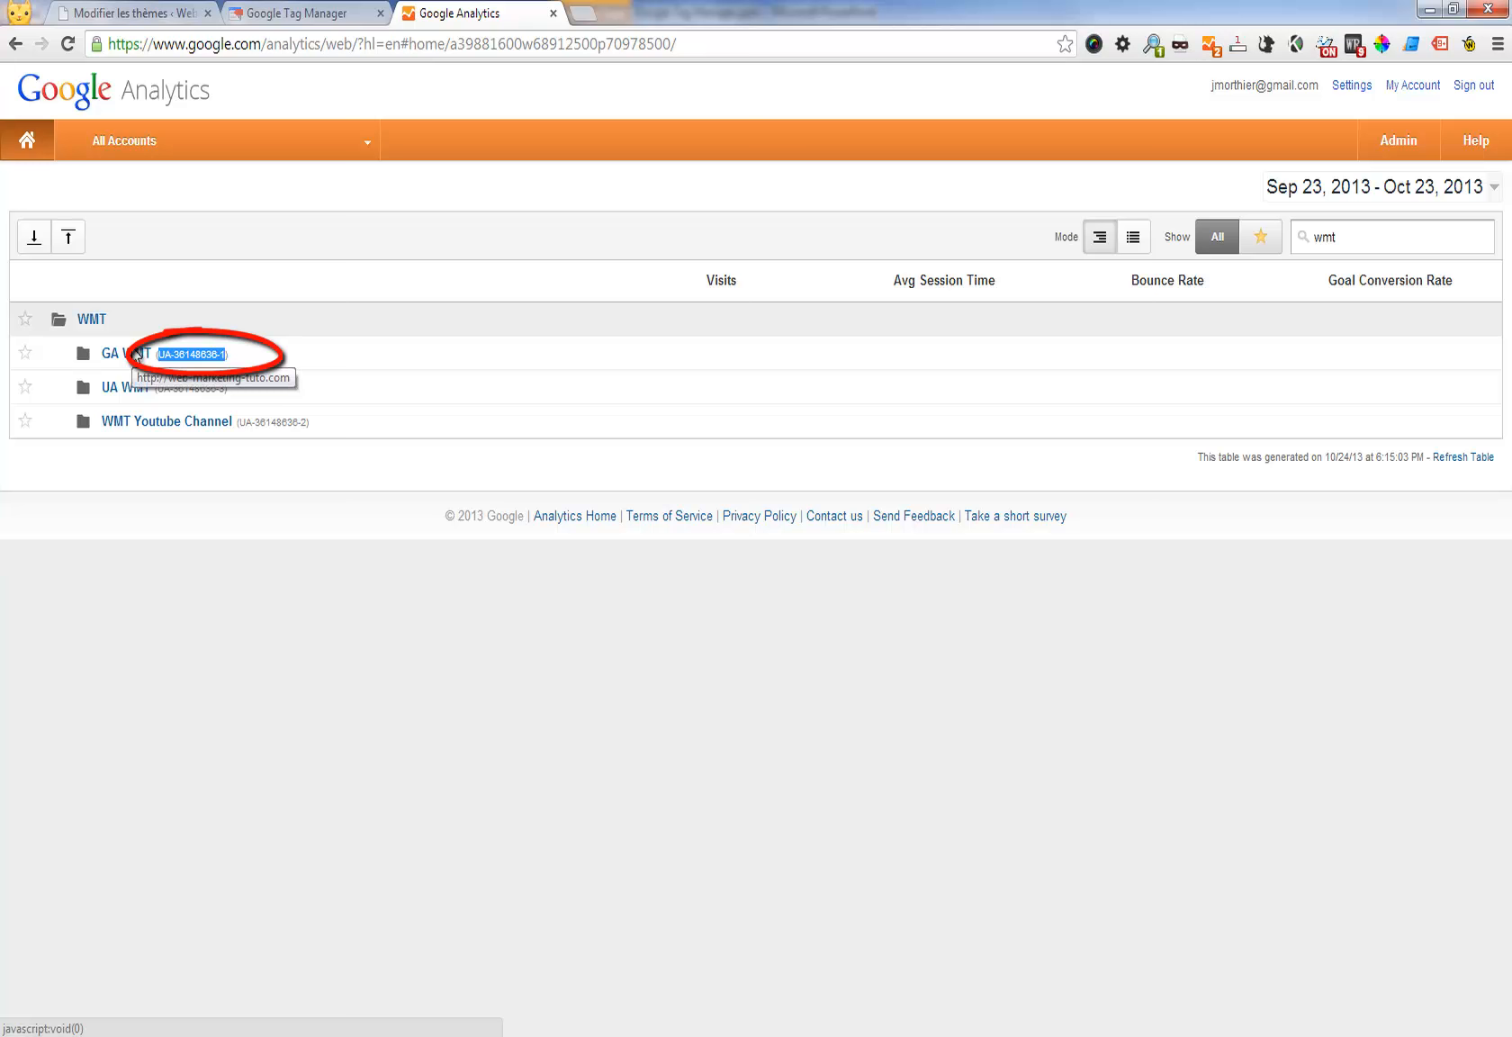
key("alt+Tab")
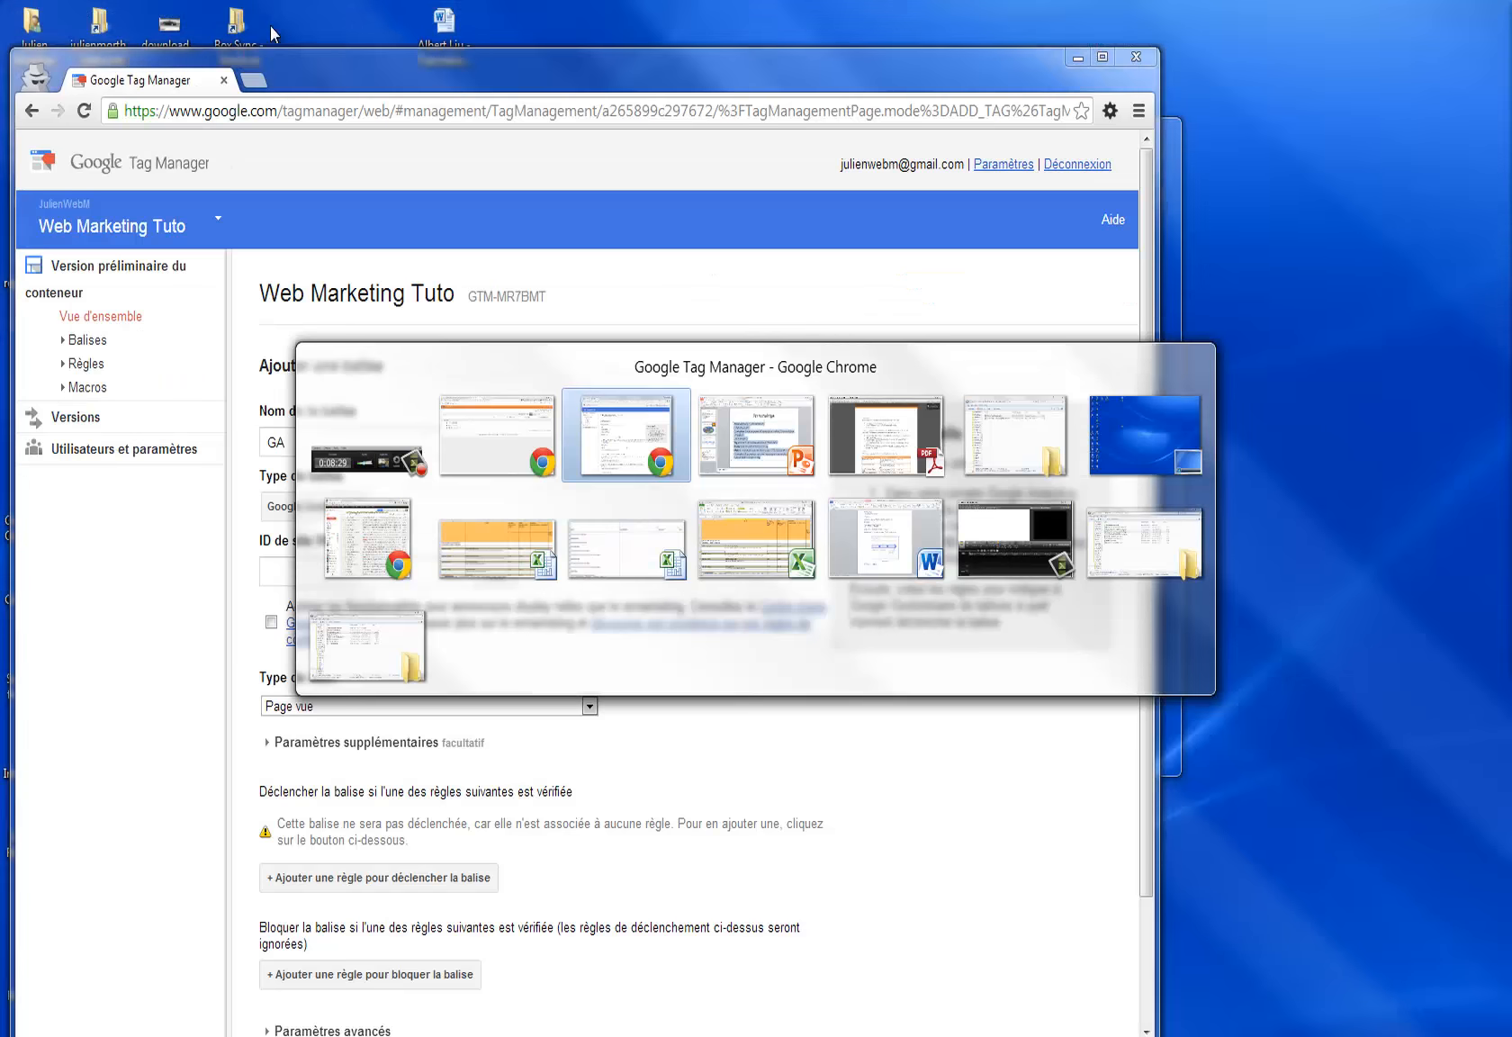
Paste the GA WMT tracking ID into the GA tag and enable display advertiser features.
key("alt+Tab")
key("alt+Tab")
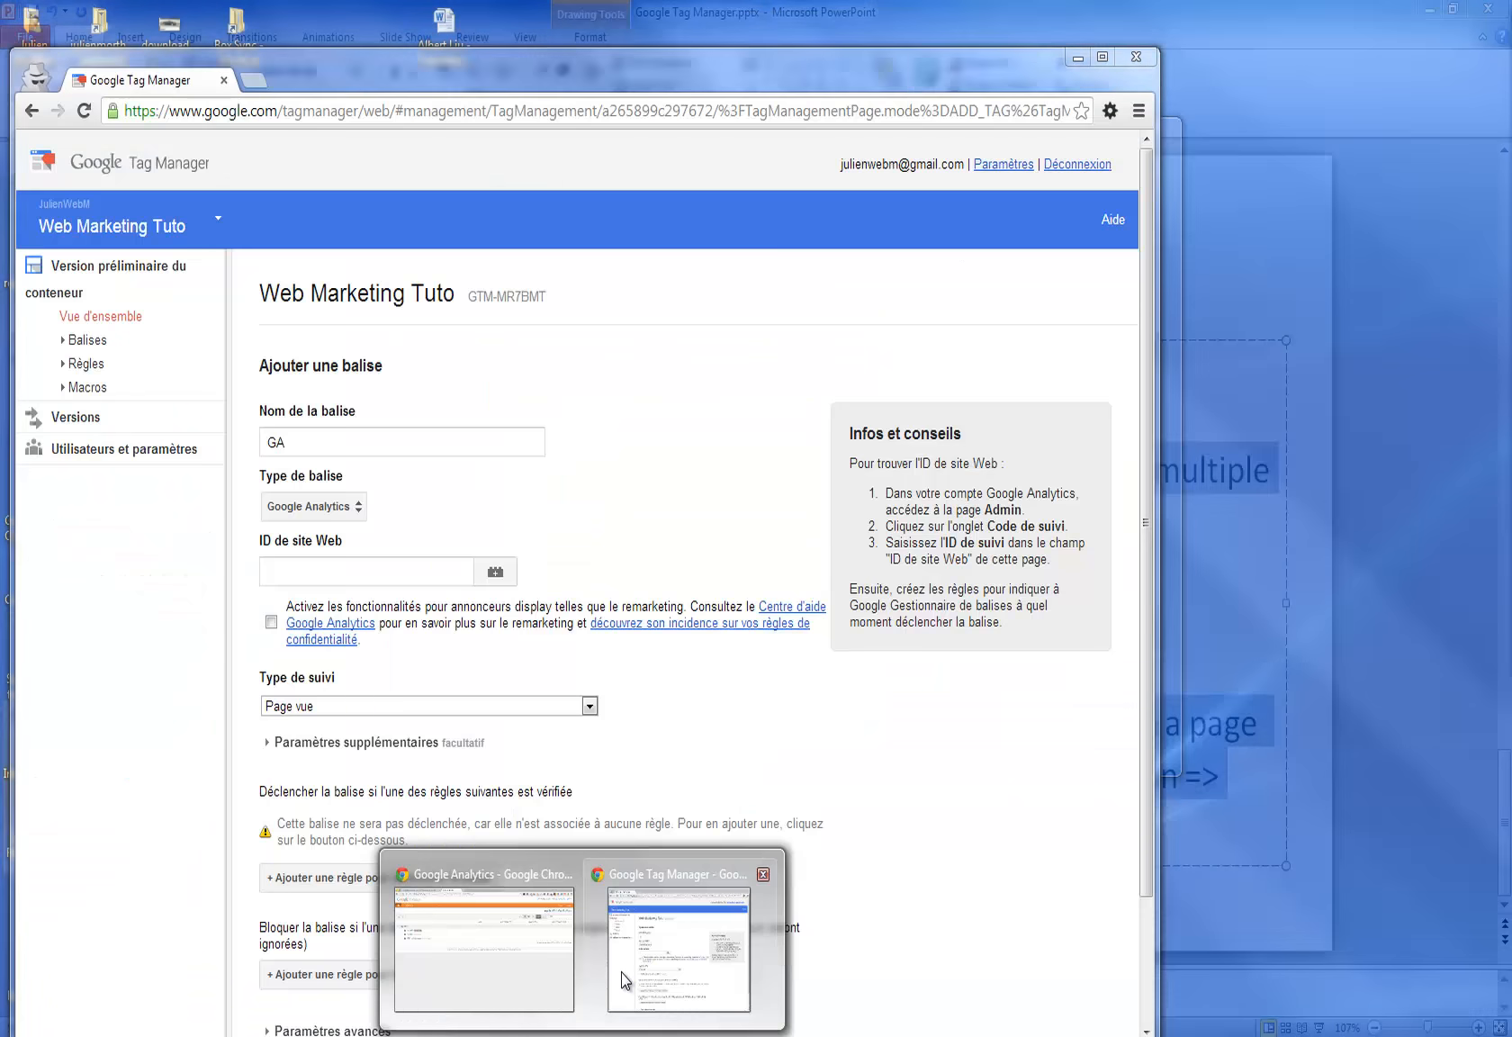
left_click(621, 973)
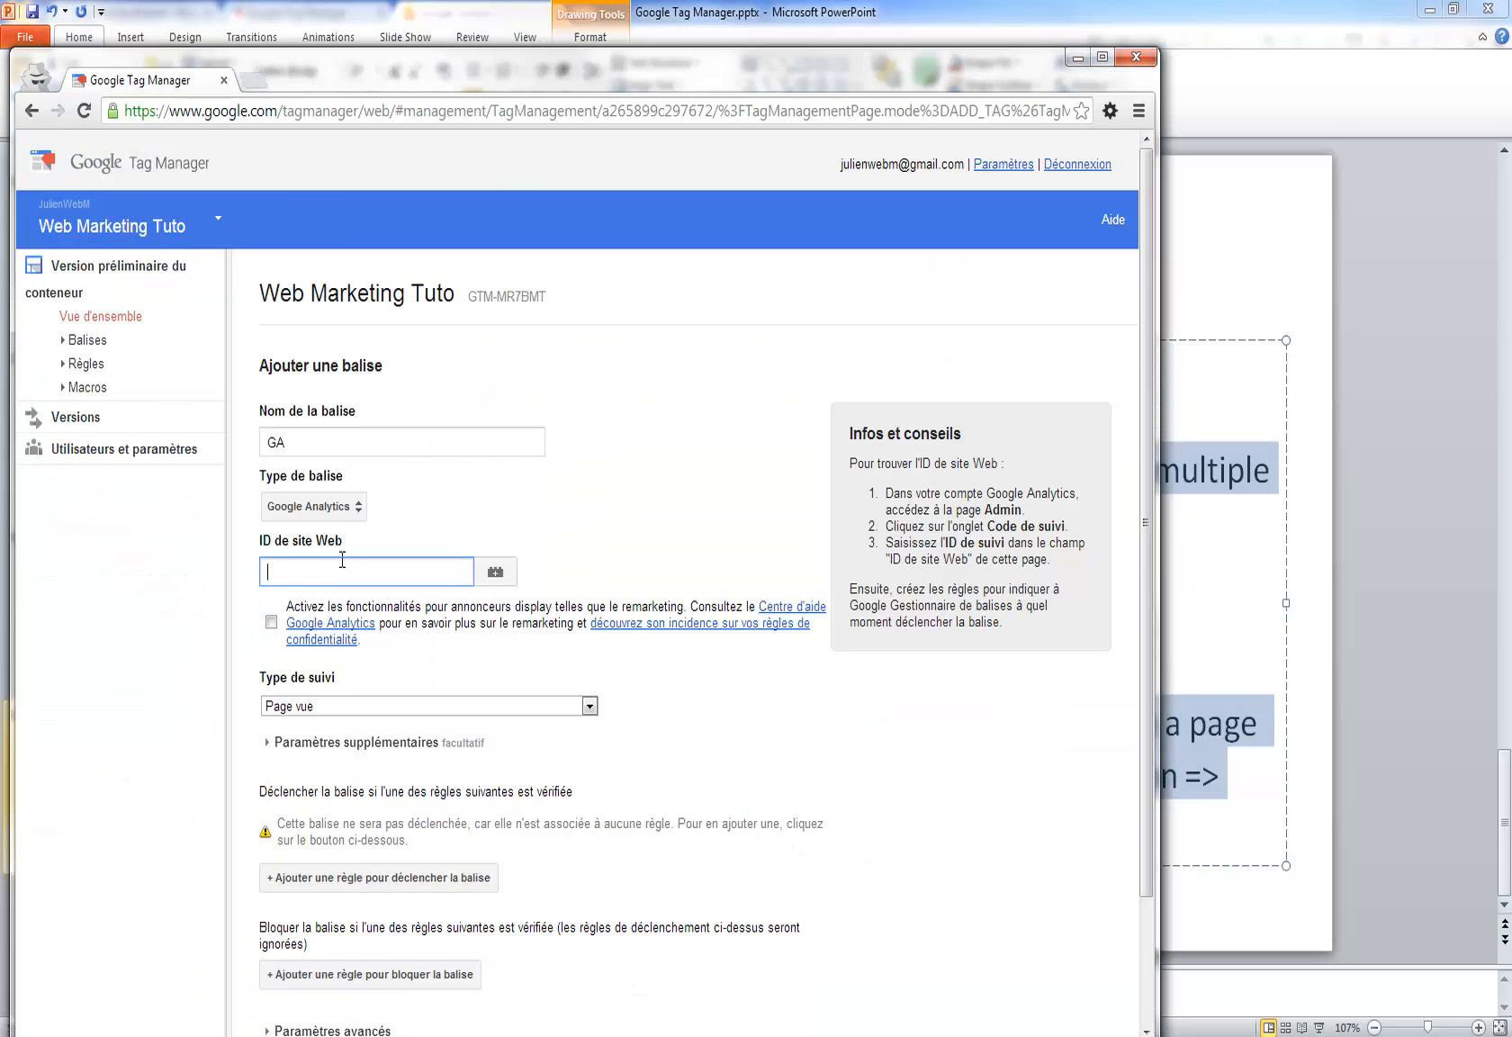
key("ctrl+v")
left_click(271, 621)
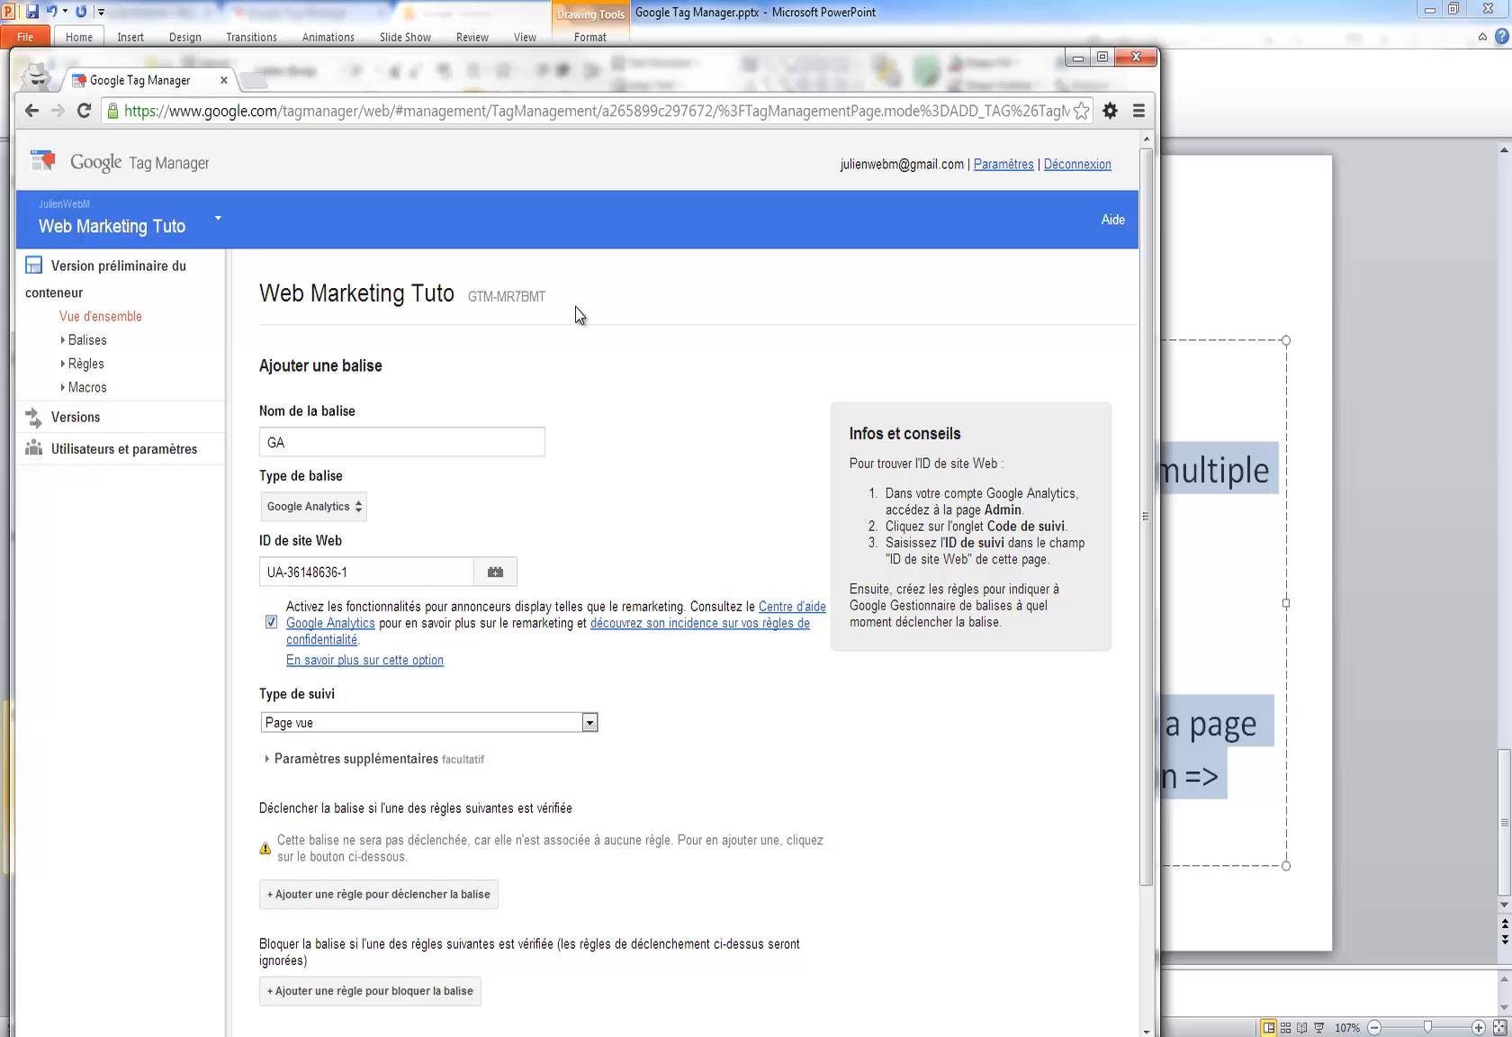
double_click(774, 49)
double_click(779, 32)
double_click(779, 55)
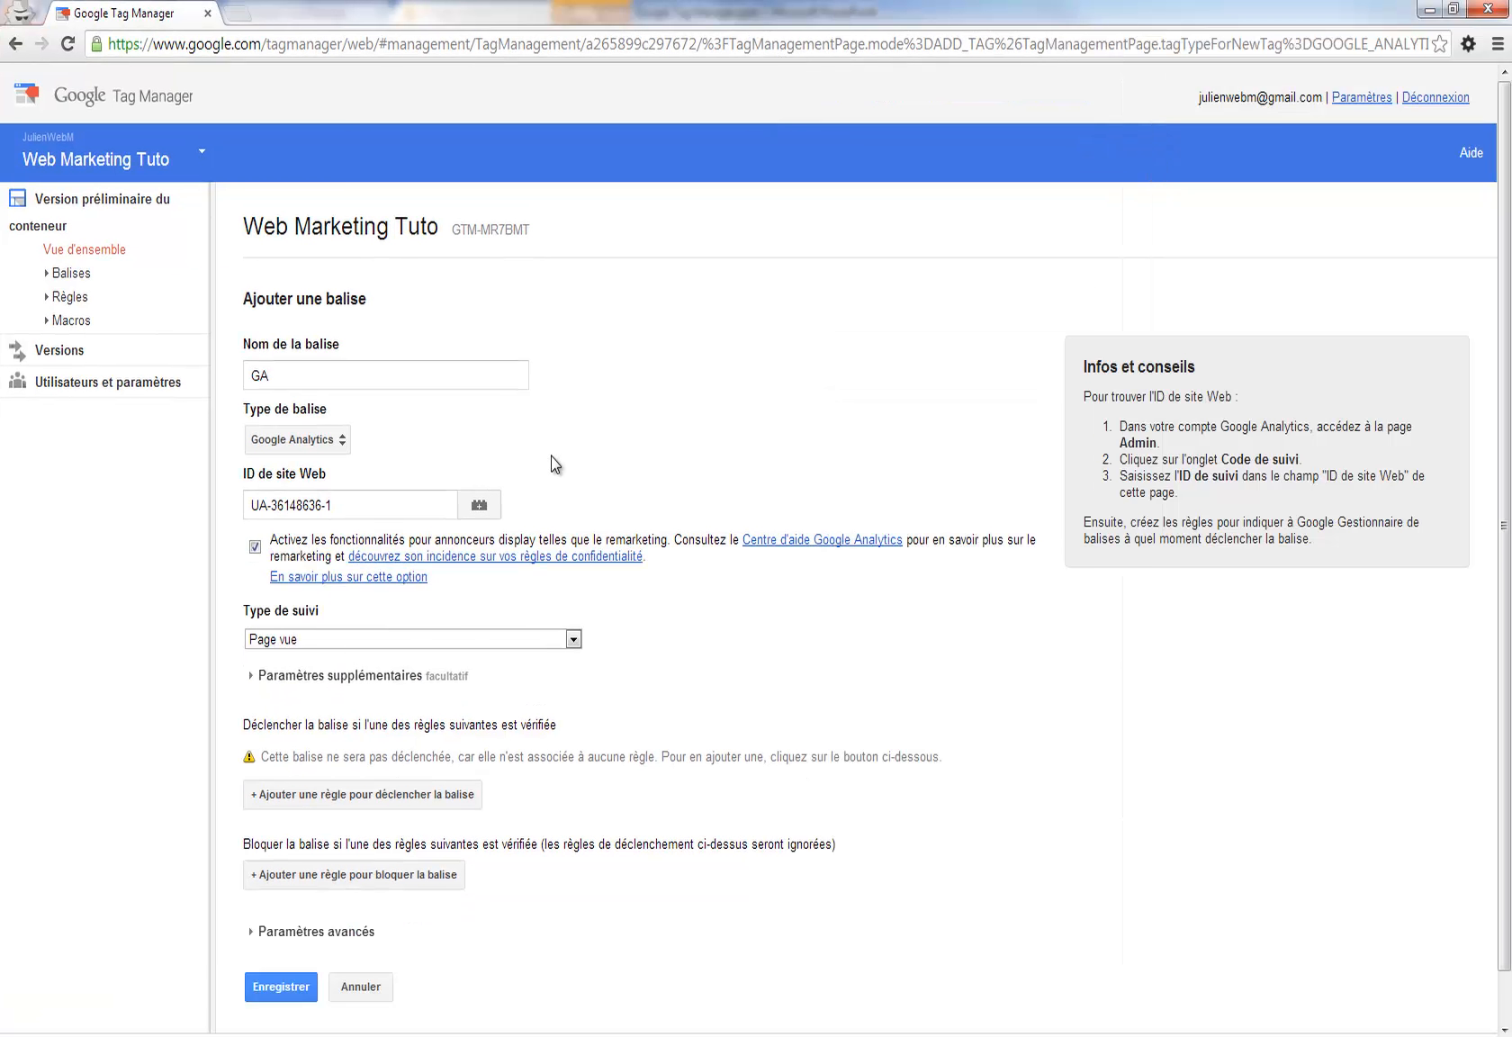
scroll(388, 540, "down", 1)
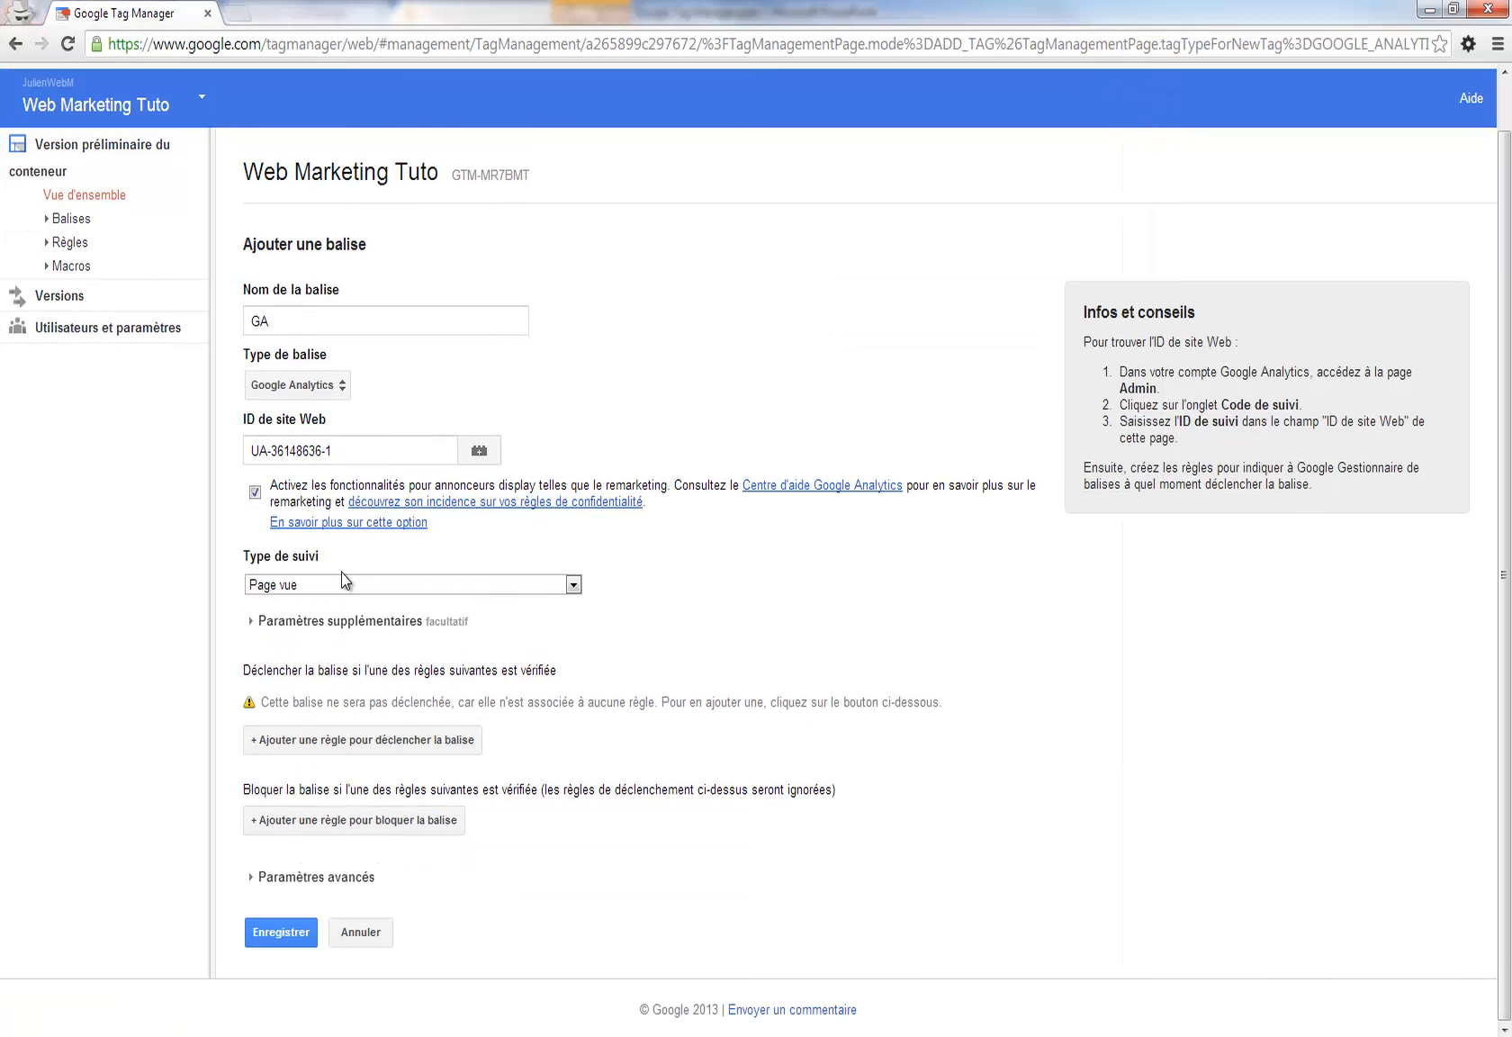
Give the GA tag the Toutes les pages firing rule and save the tag.
left_click(412, 739)
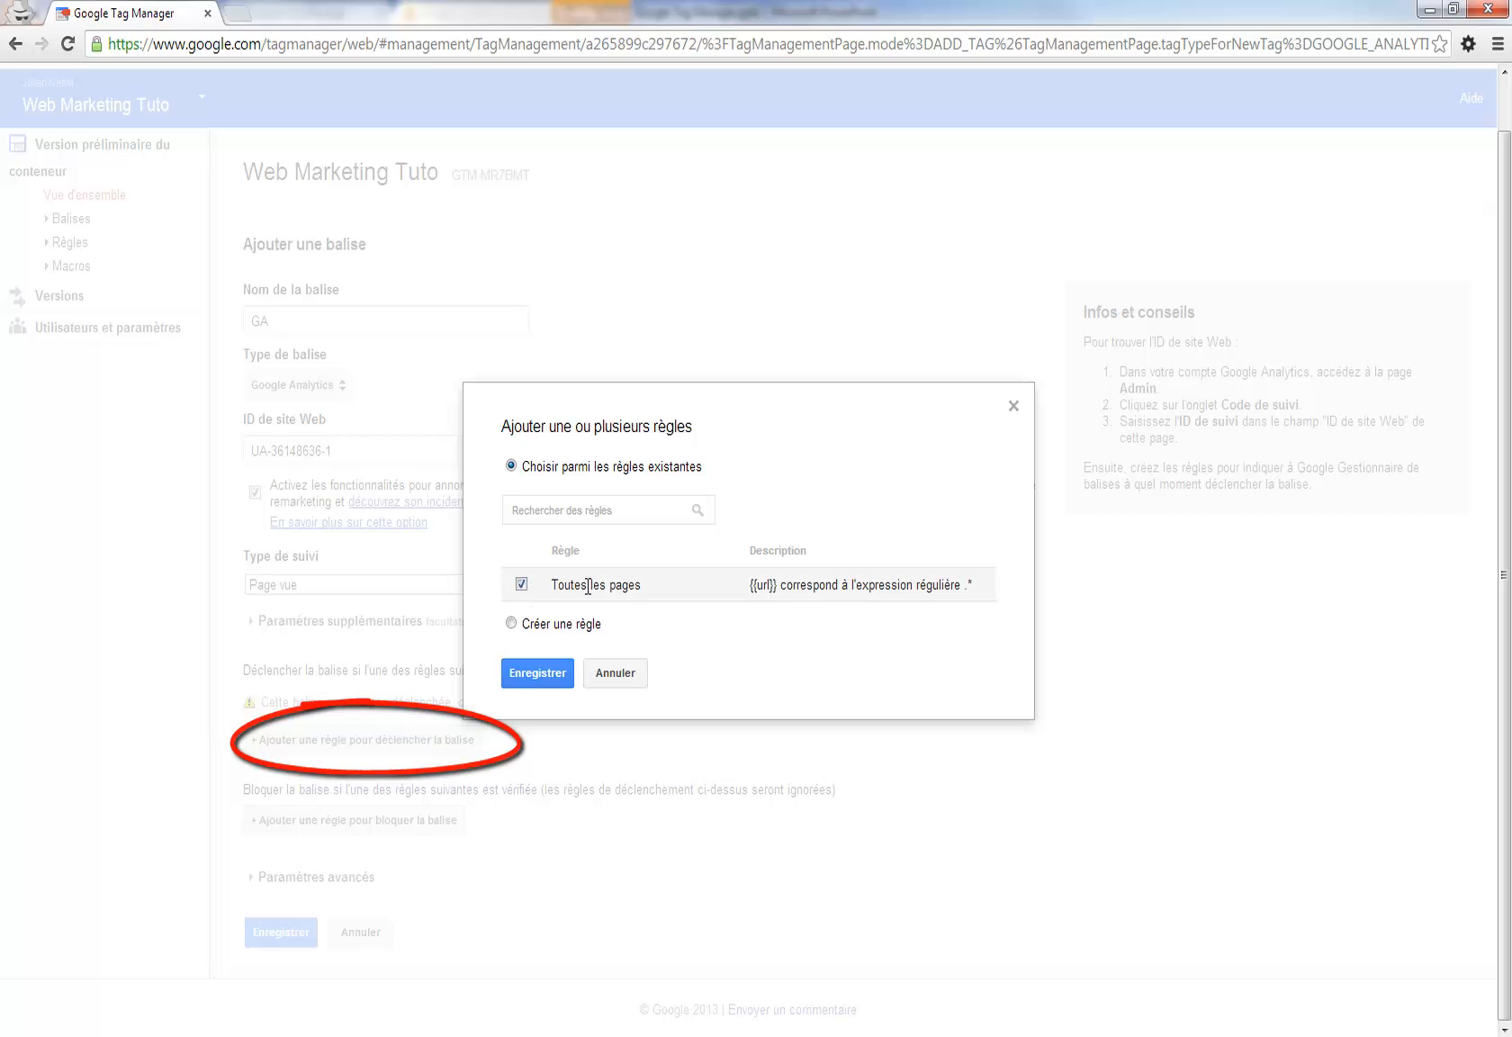
left_click_drag(666, 583, 547, 587)
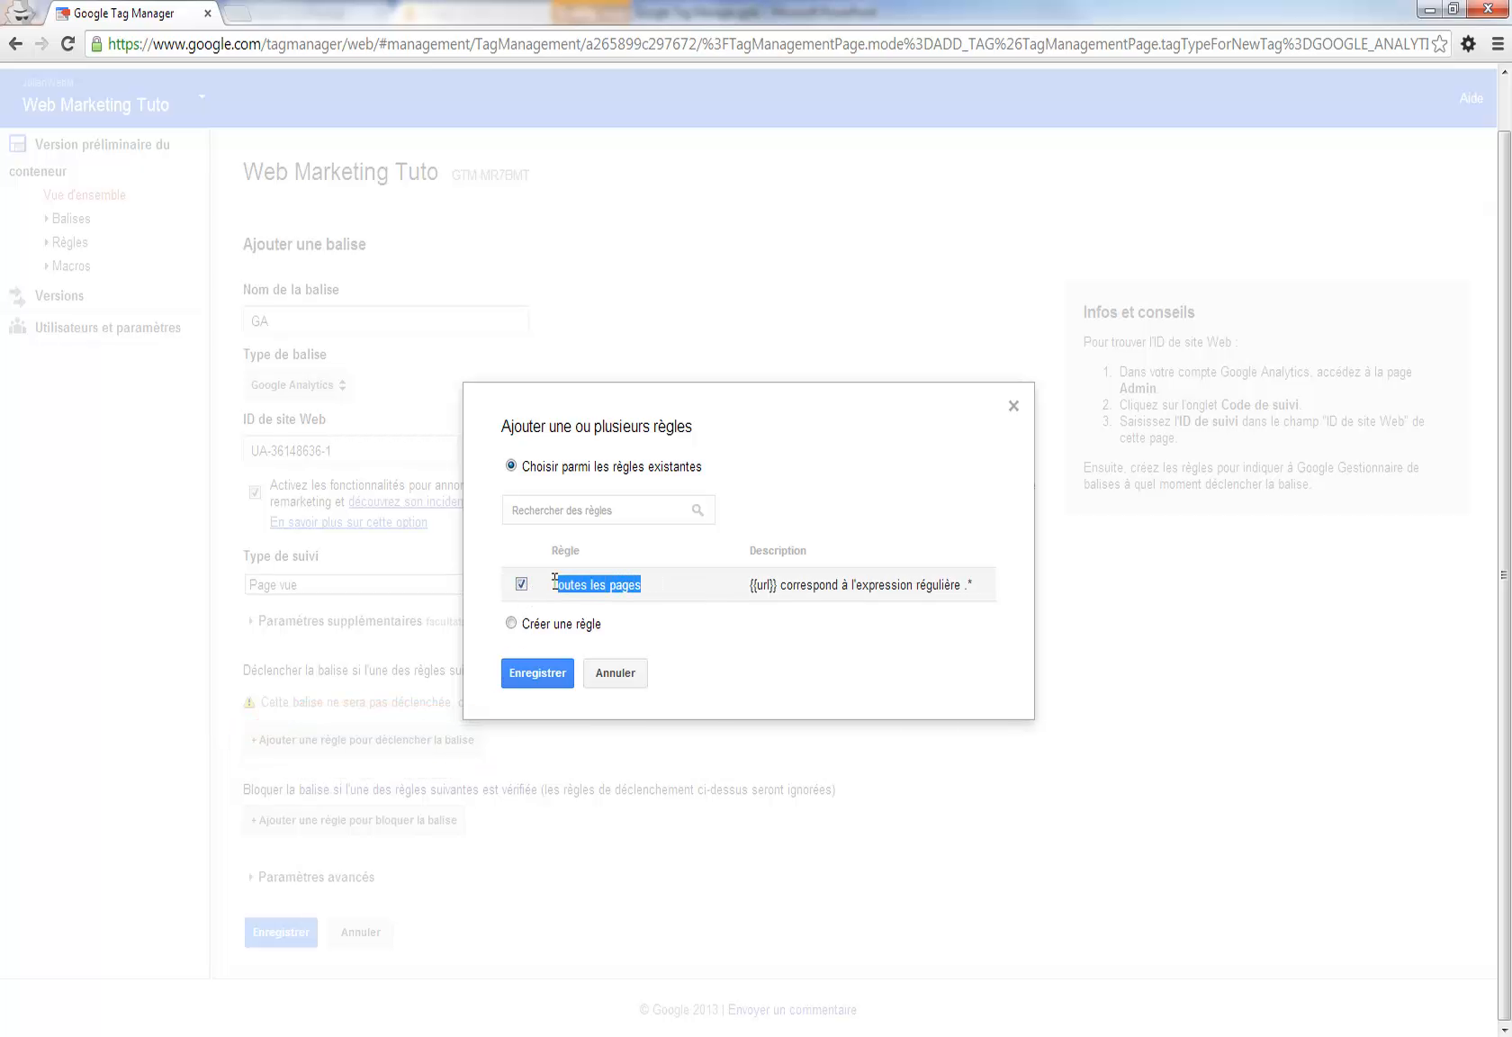
left_click(545, 672)
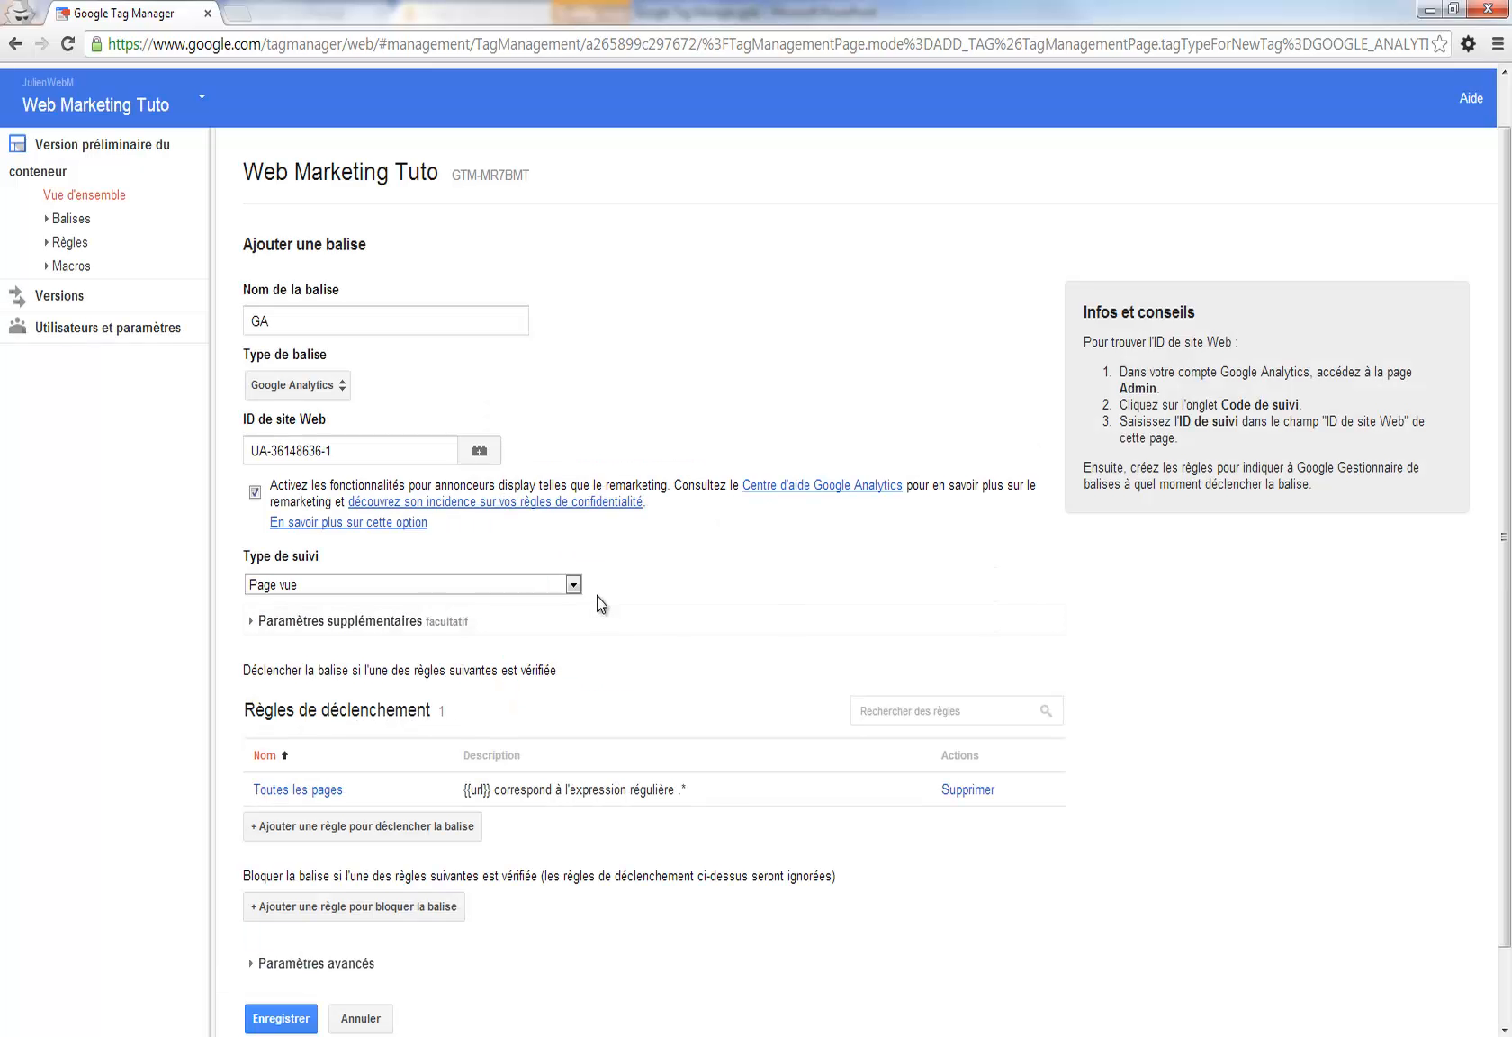
scroll(598, 596, "down", 2)
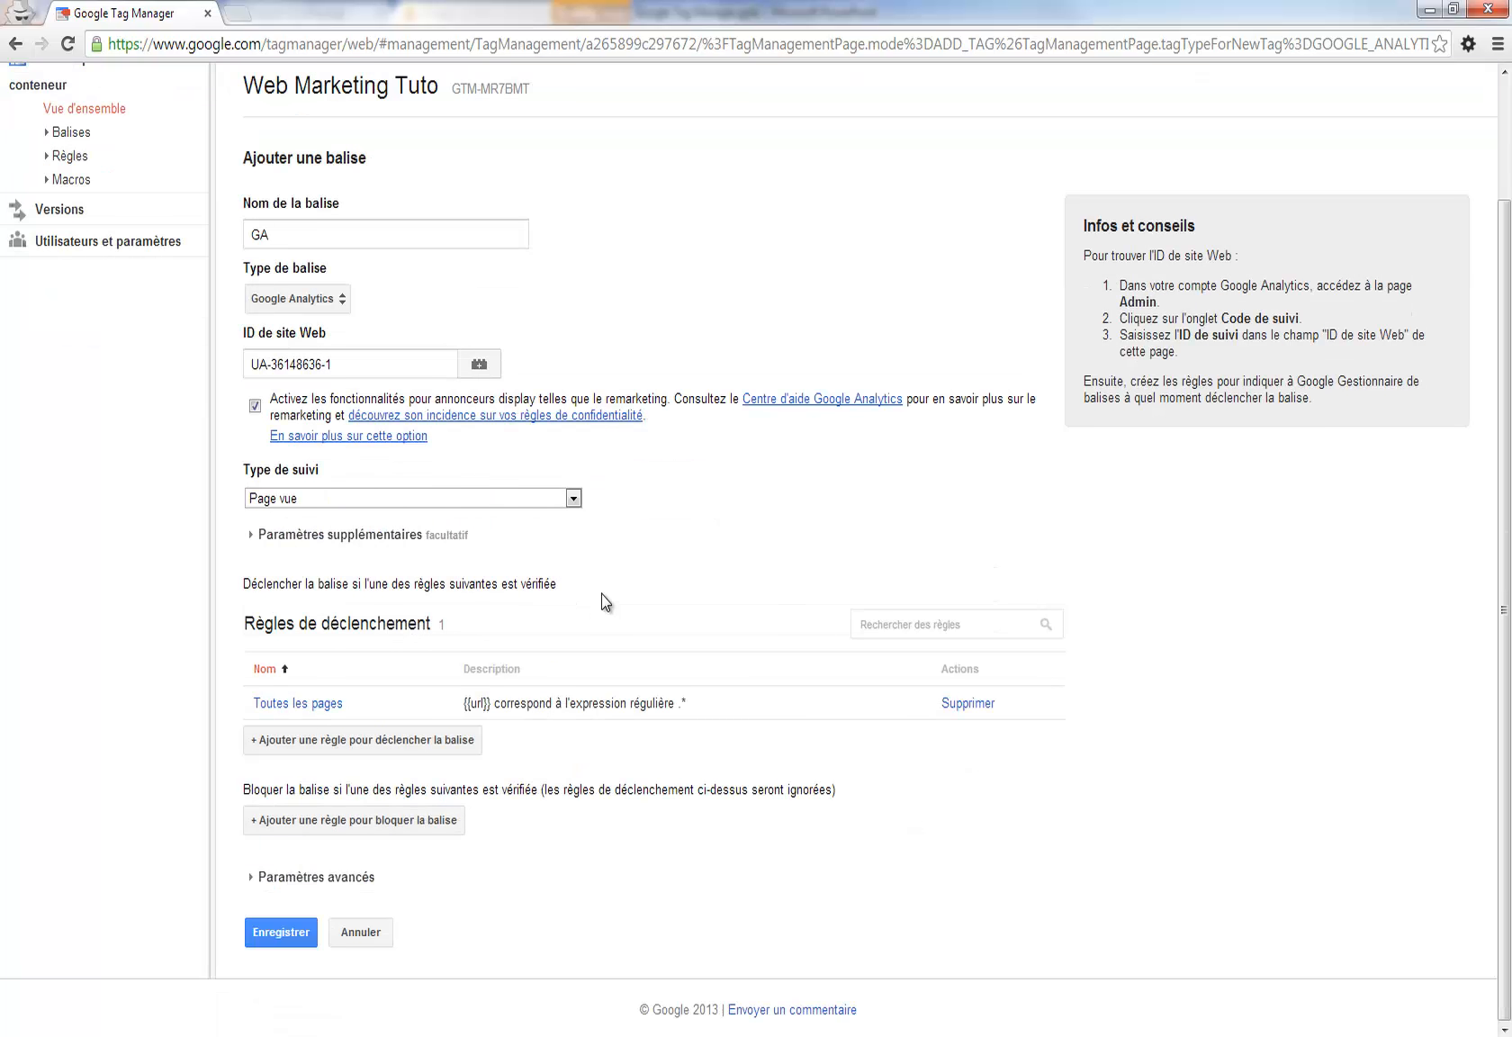
left_click(273, 934)
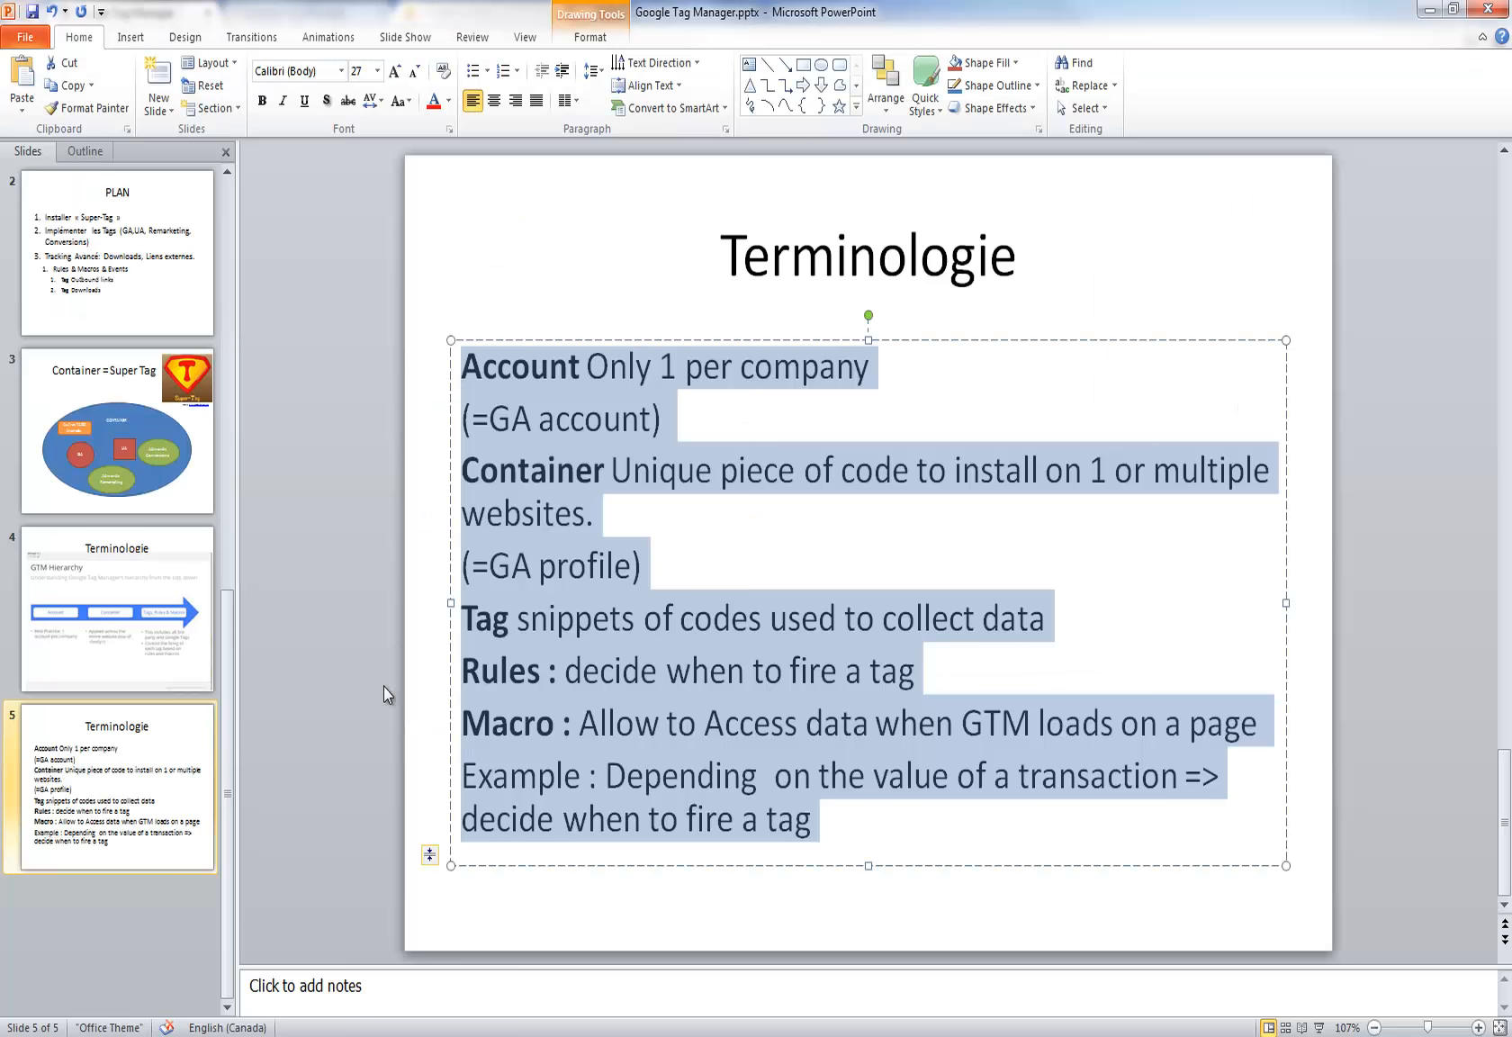
Review the GA circle and UA square on the Container = Super Tag slide, then return to Tag Manager.
left_click(200, 464)
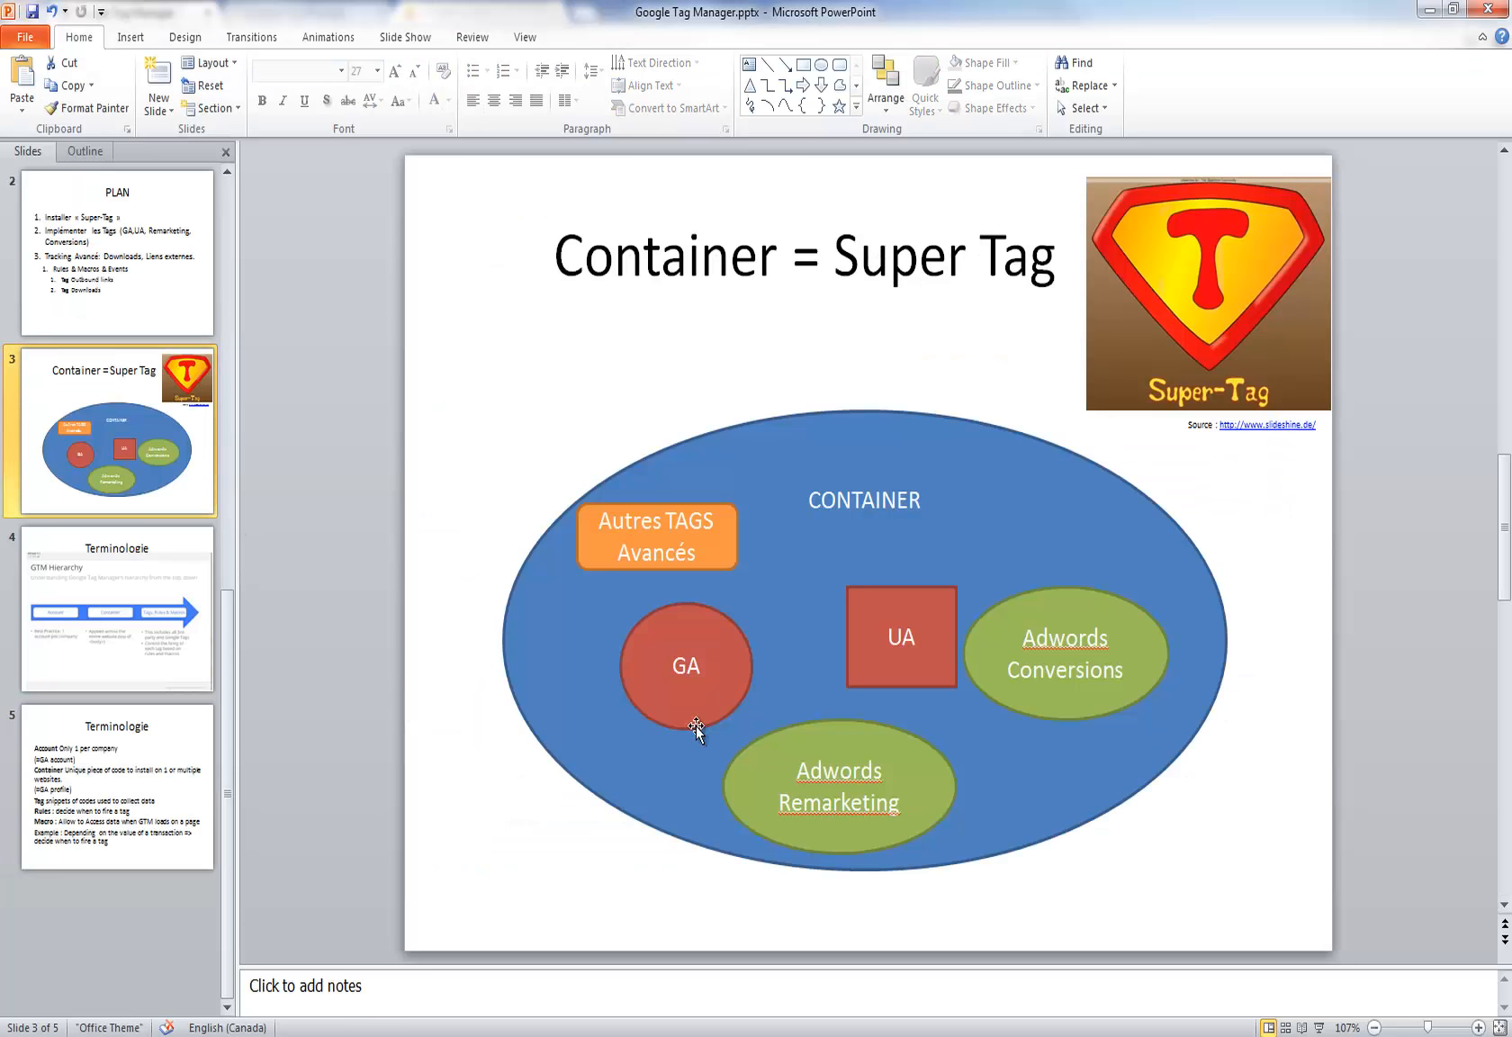
left_click(657, 608)
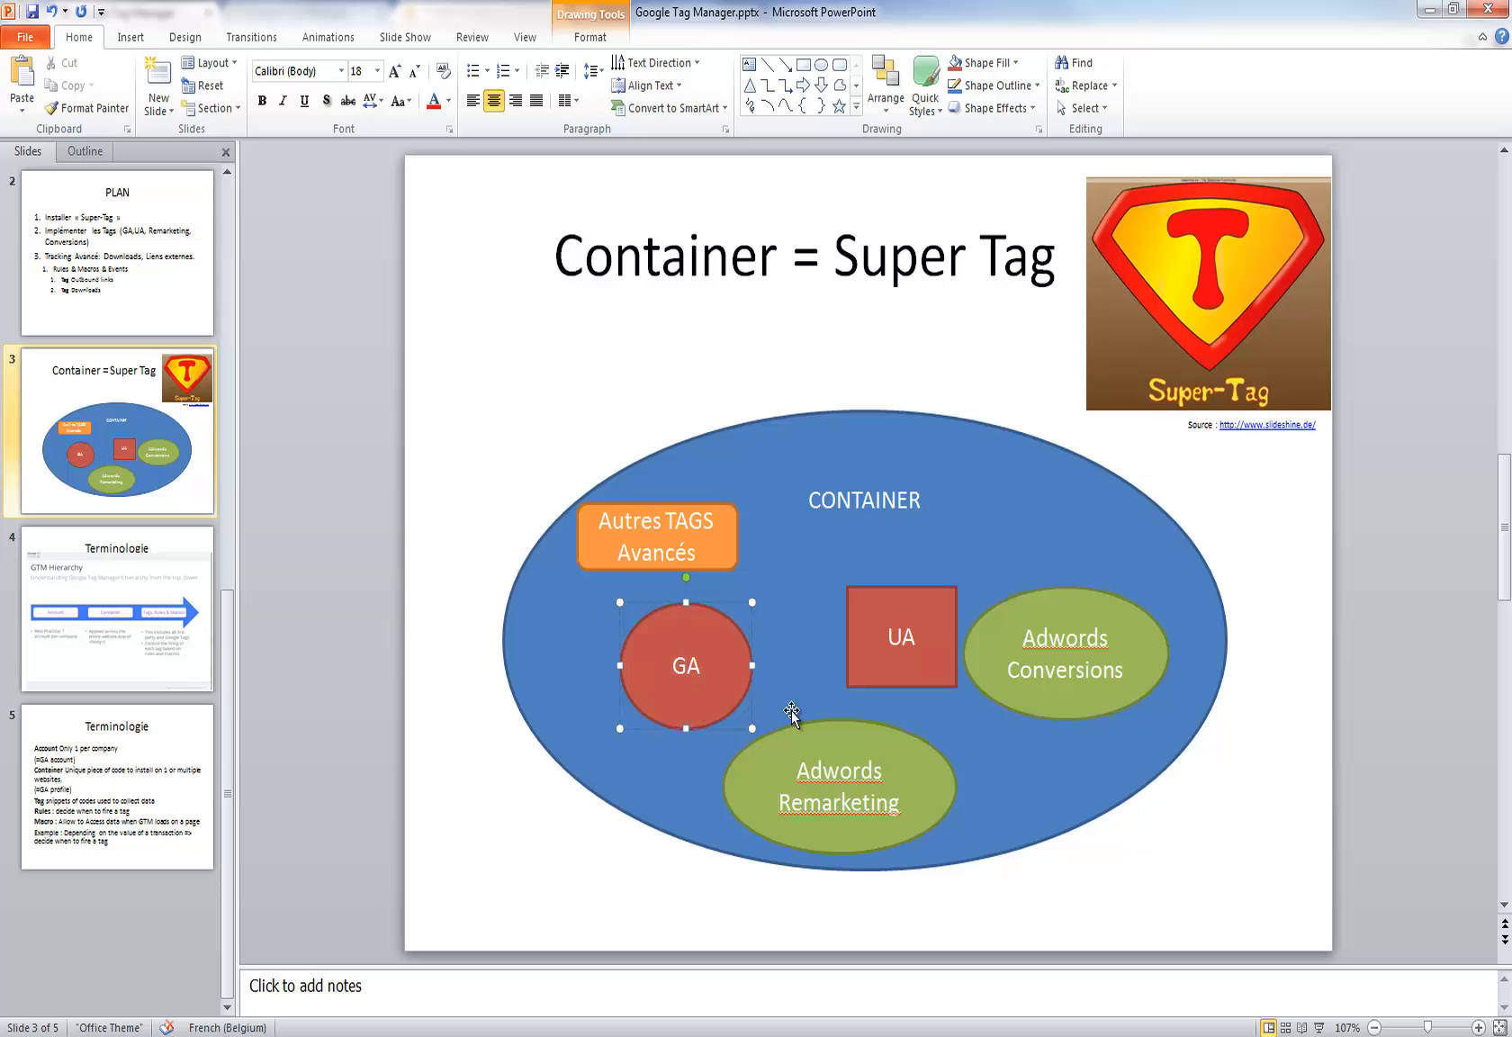
left_click(902, 634)
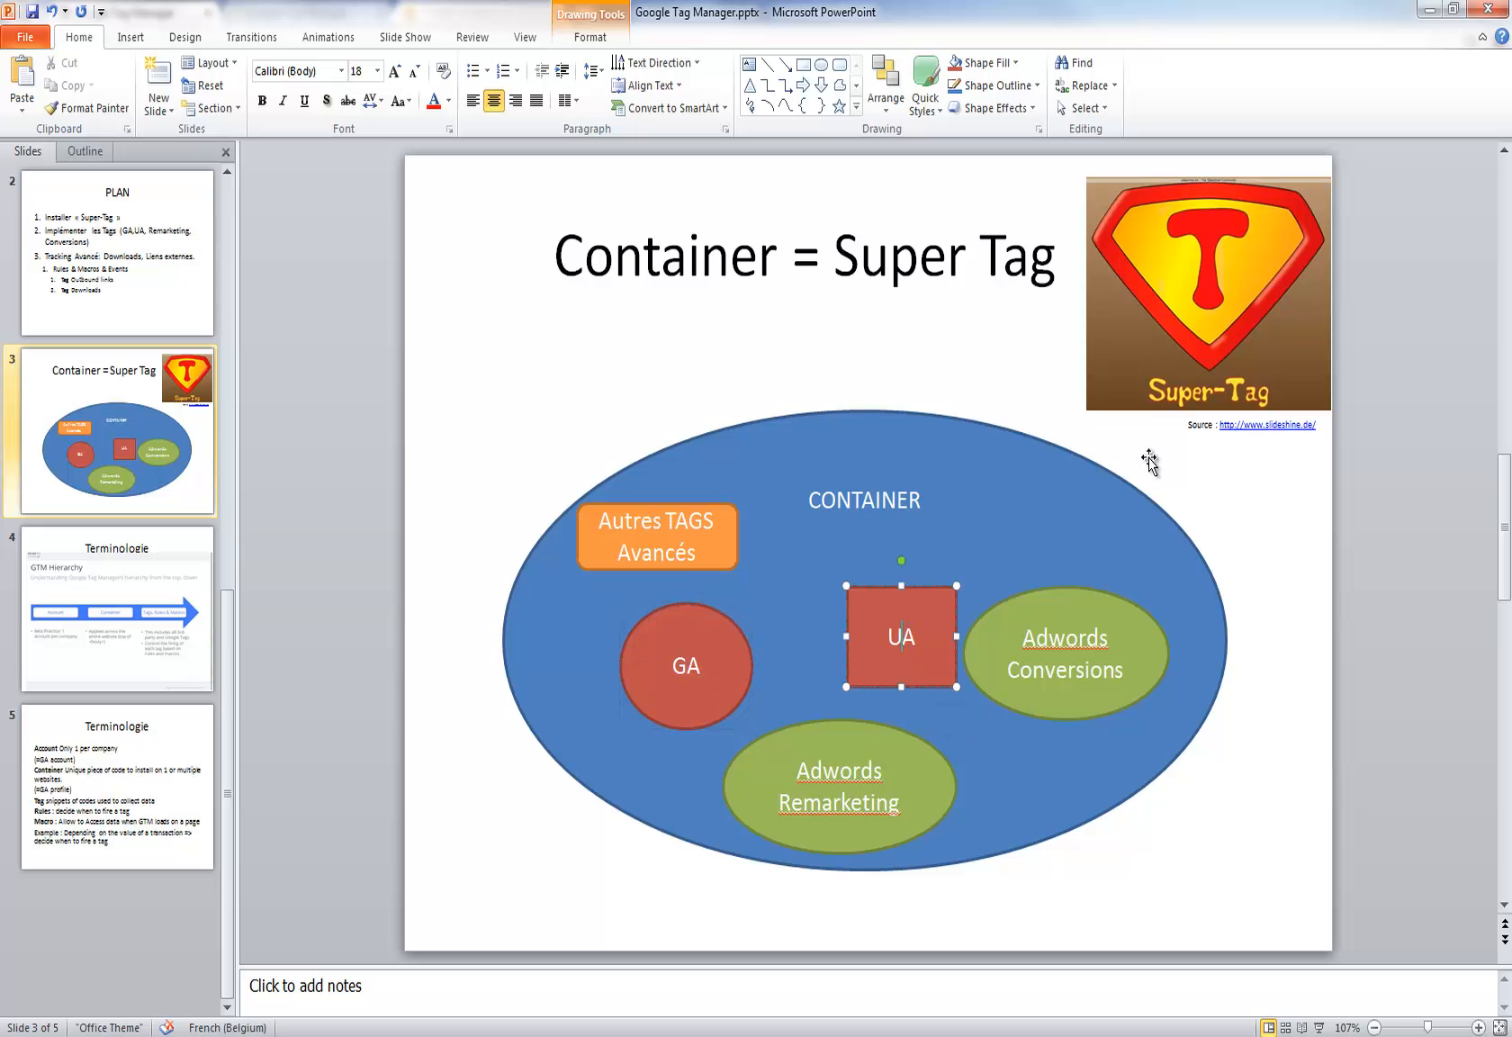
left_click(1440, 9)
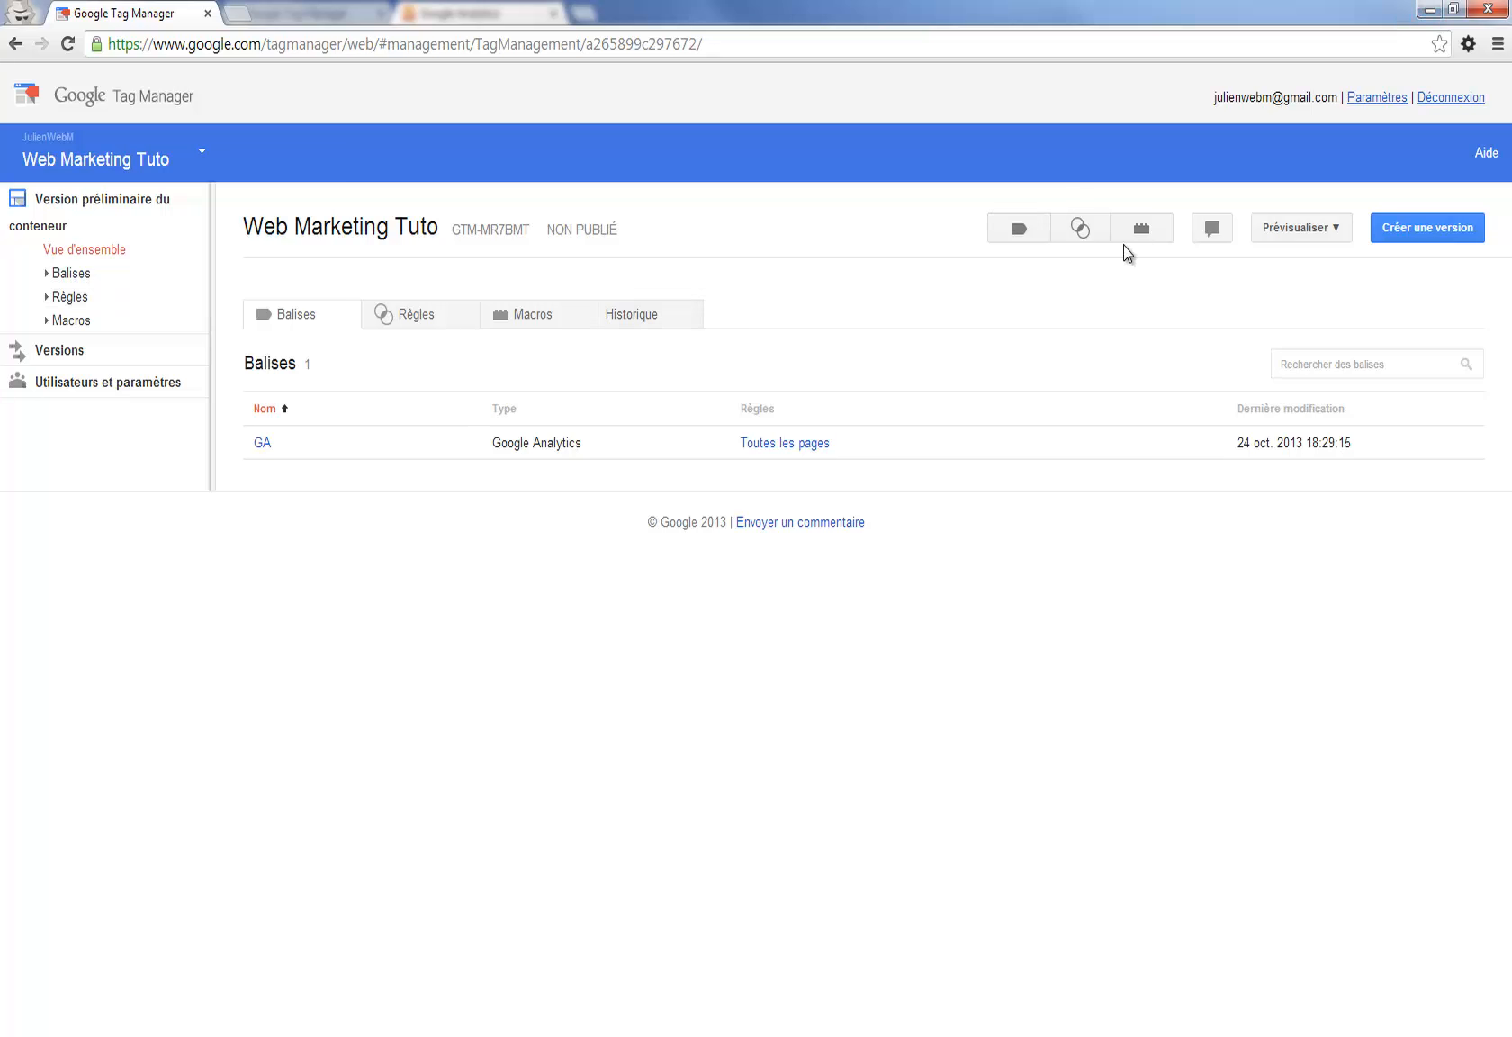
Add a new tag named 'UA' of type Universal Analytics (bêta), with the tracking ID left empty.
left_click_drag(980, 200, 1012, 250)
left_click(1008, 233)
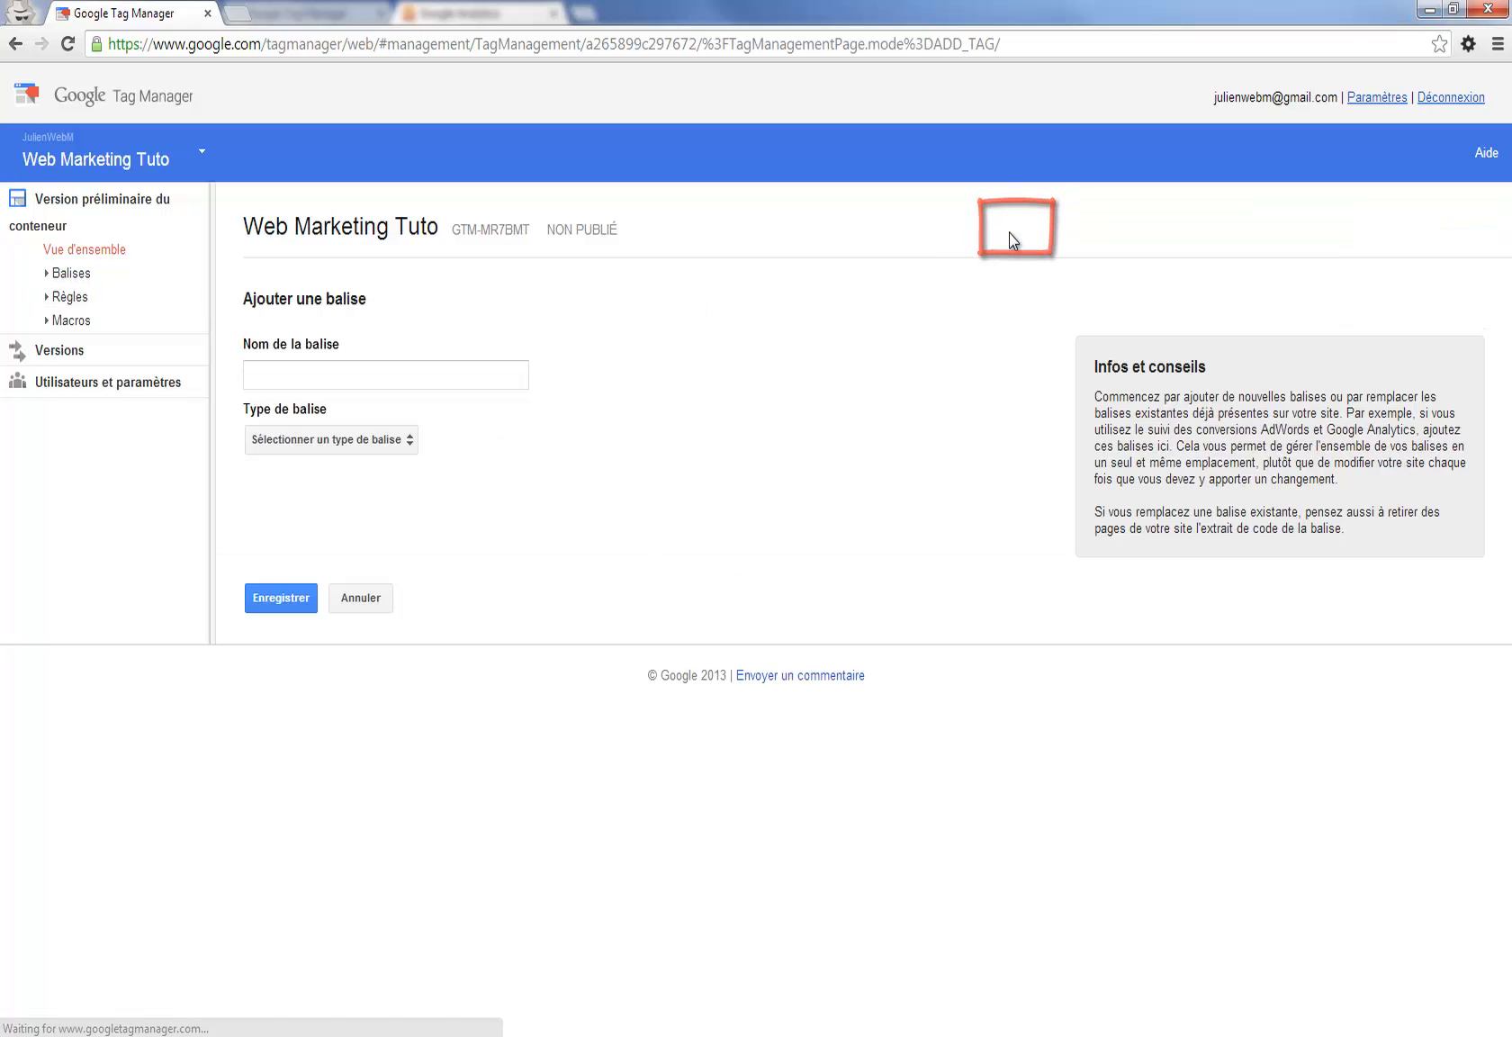
left_click(467, 367)
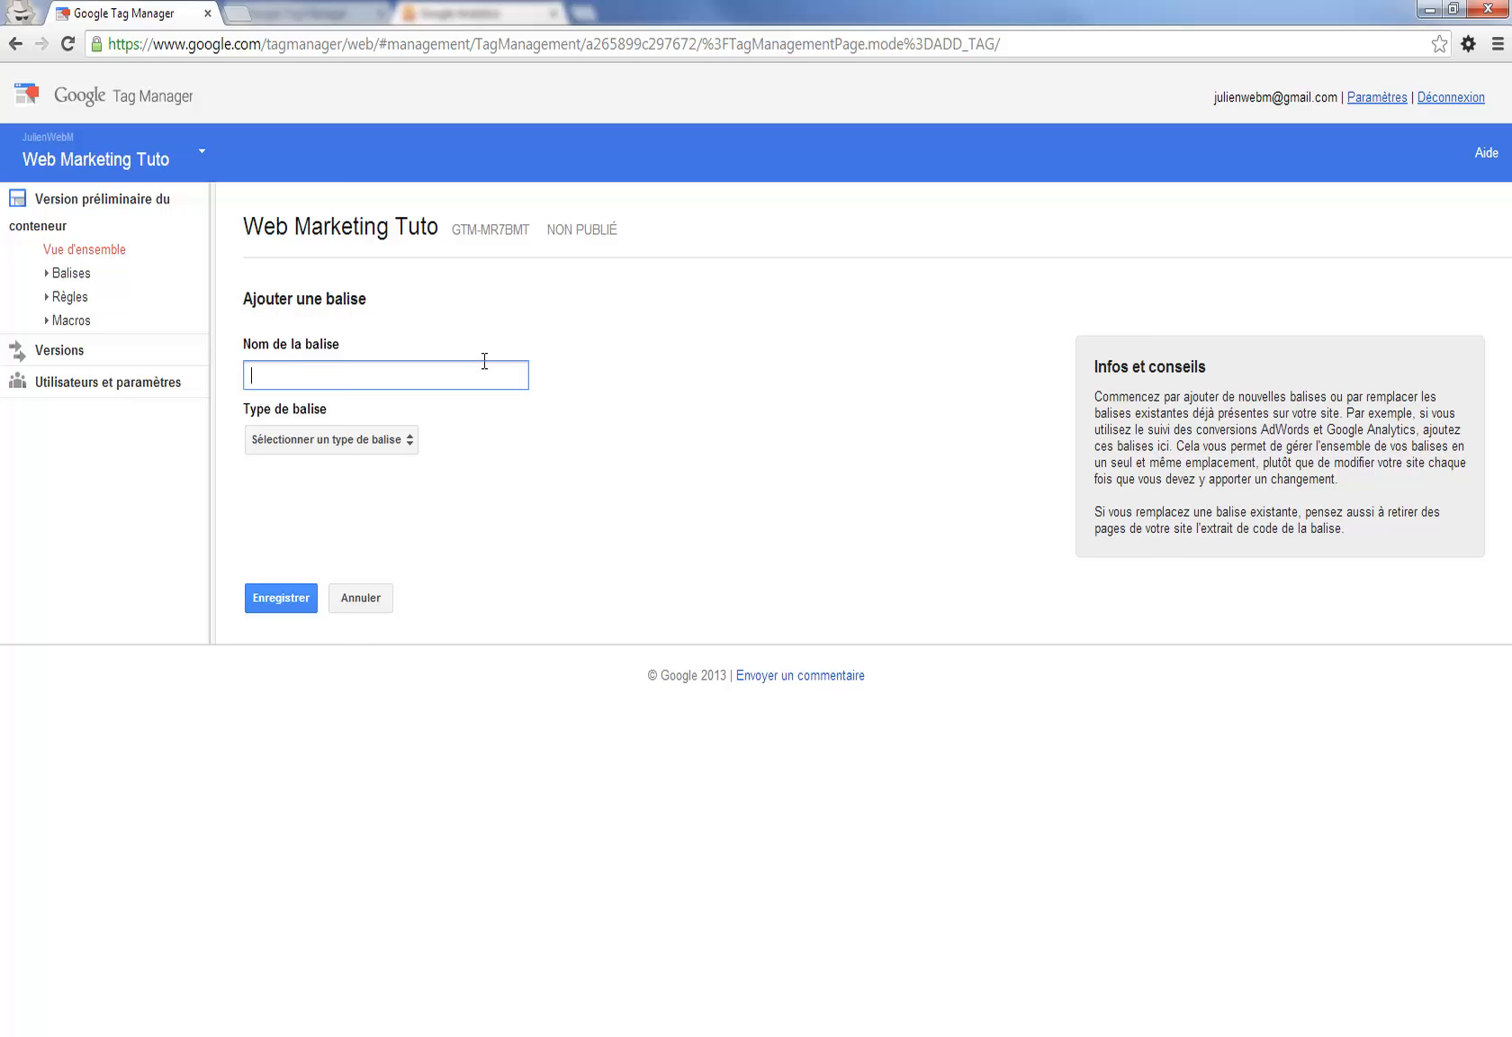
type("UA")
left_click(366, 432)
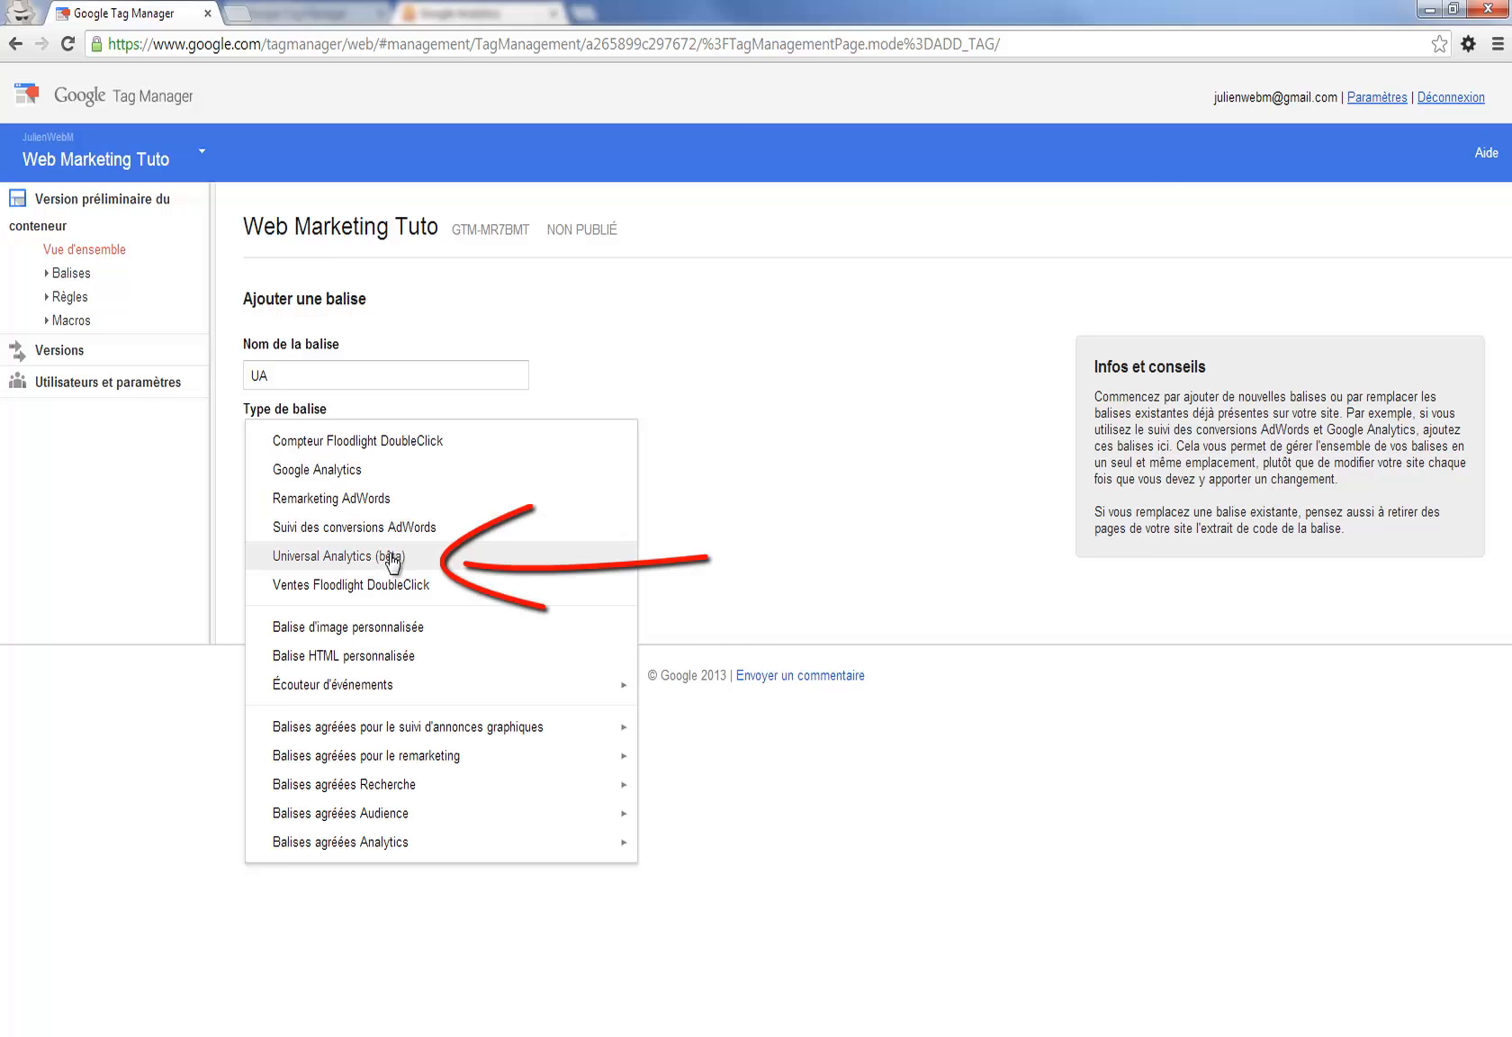
left_click(338, 556)
left_click(323, 562)
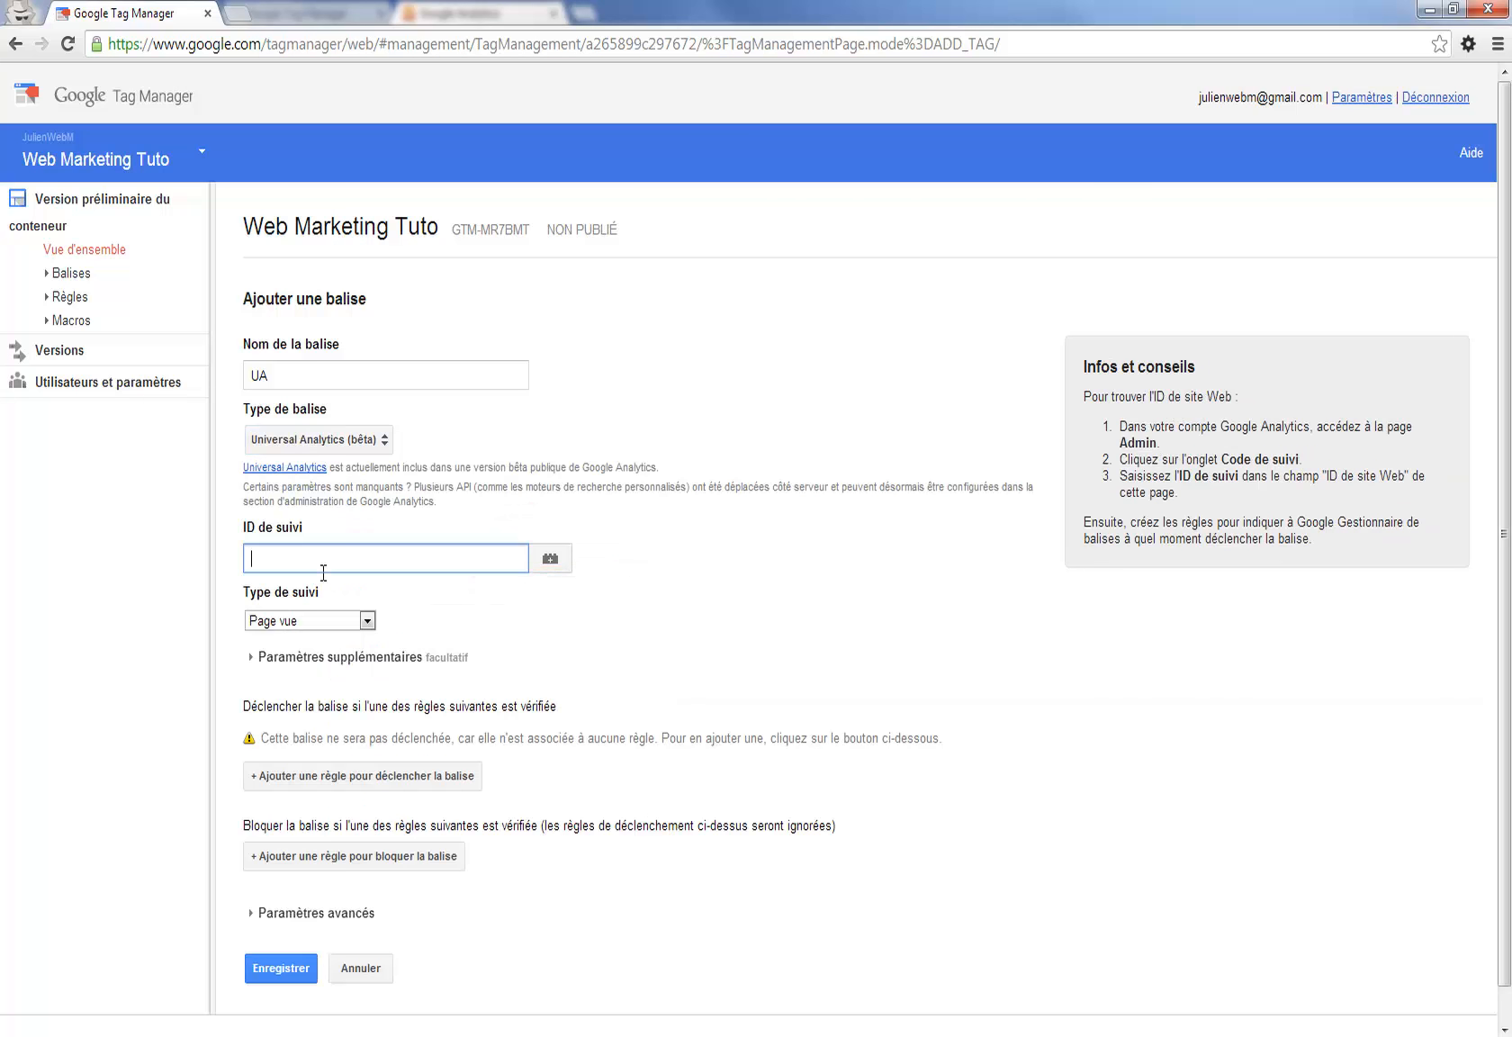
left_click(340, 684)
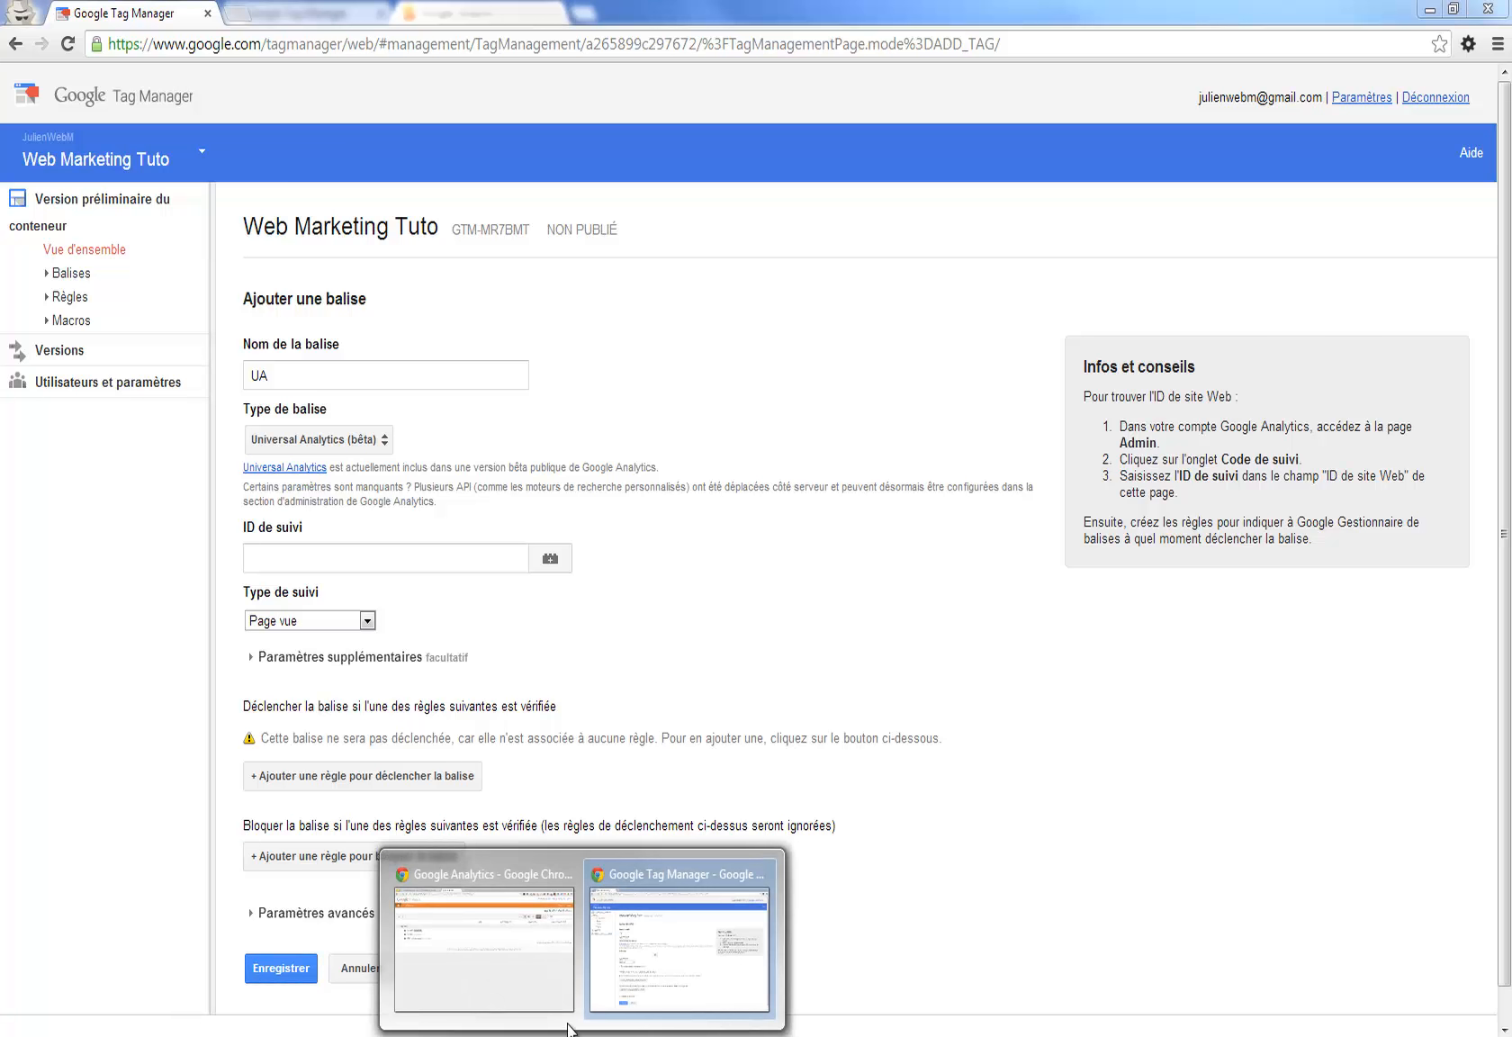
Copy the UA WMT property's tracking ID from Google Analytics into the UA tag's ID de suivi field.
left_click(510, 976)
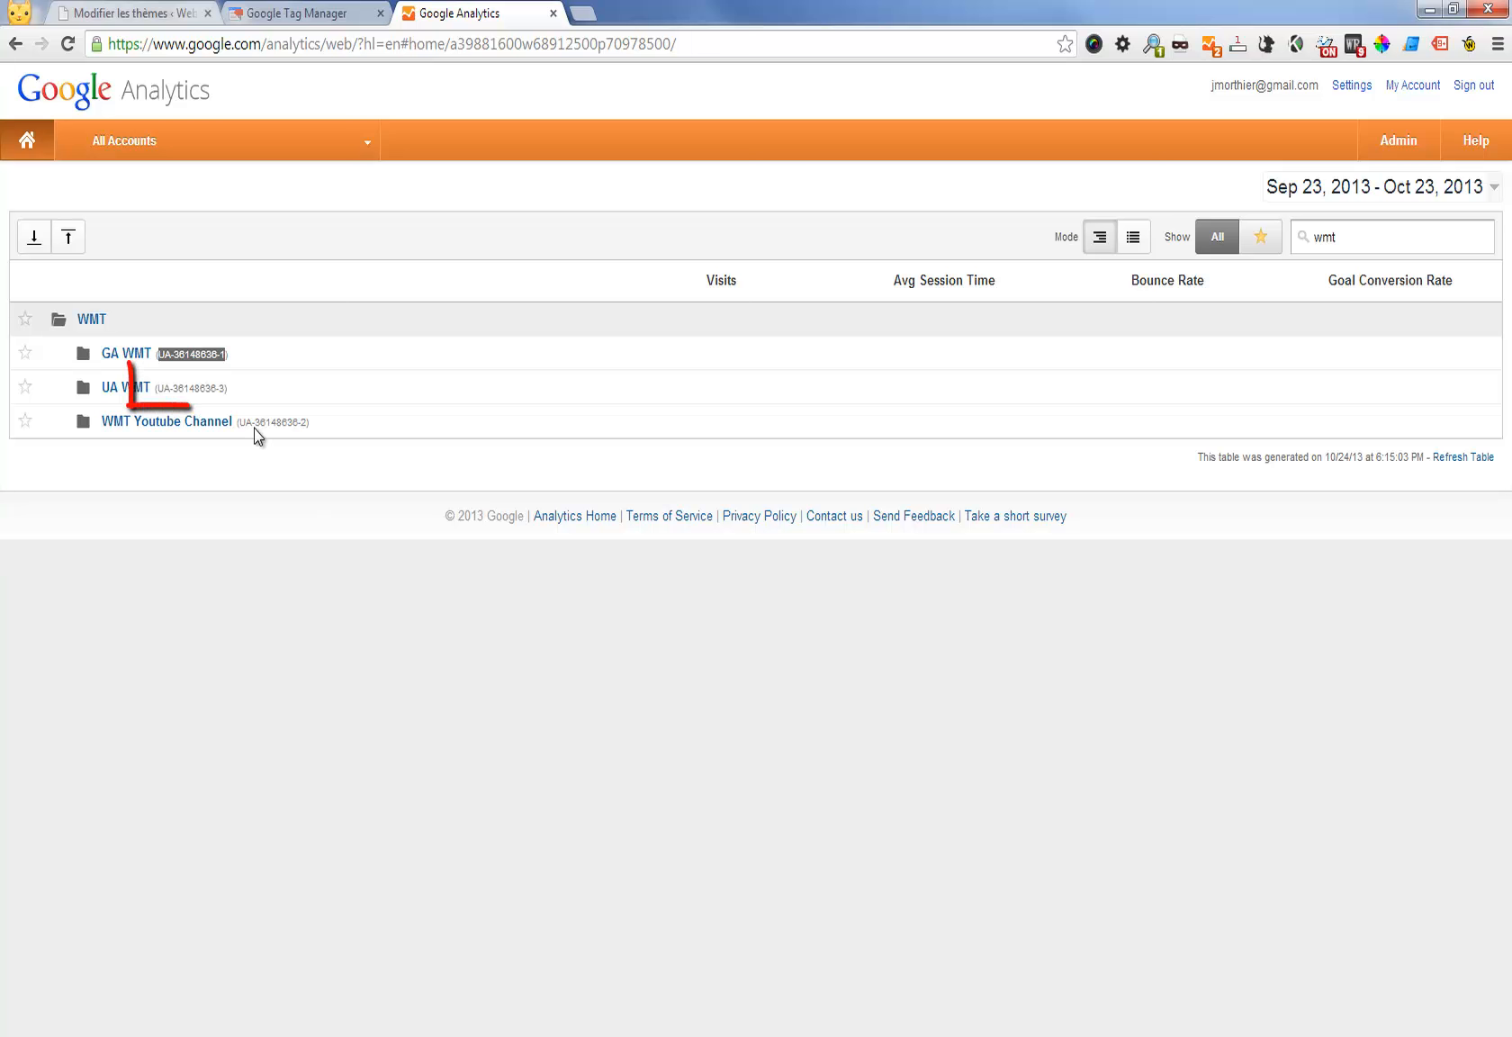
left_click_drag(227, 388, 166, 388)
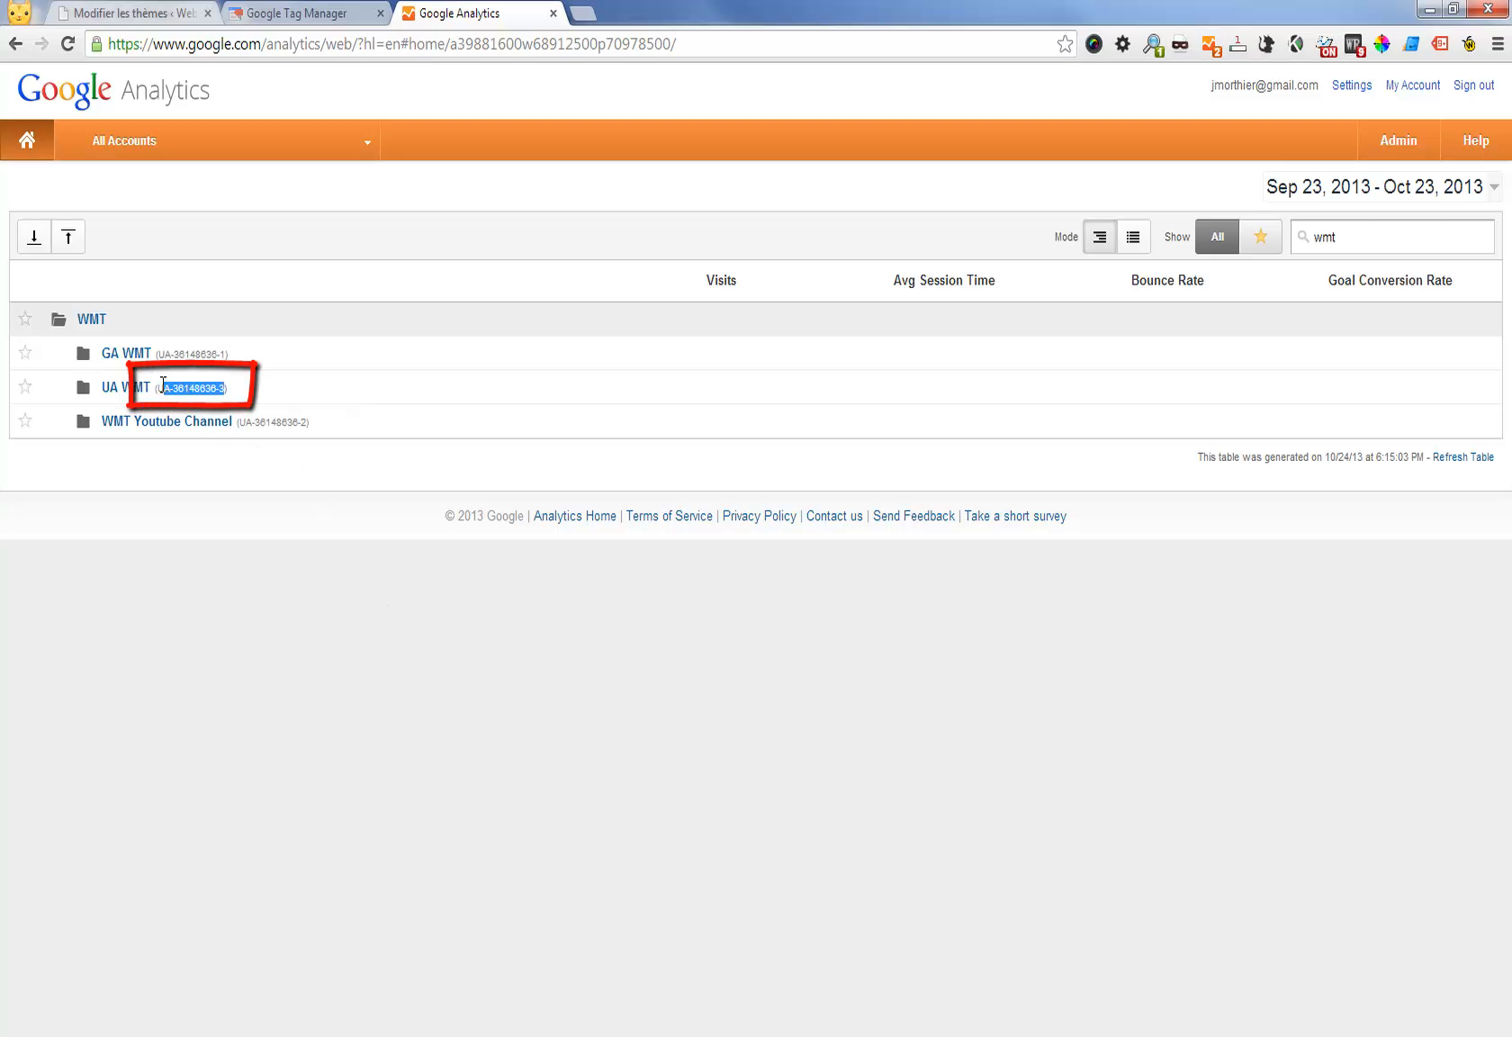
left_click(1430, 9)
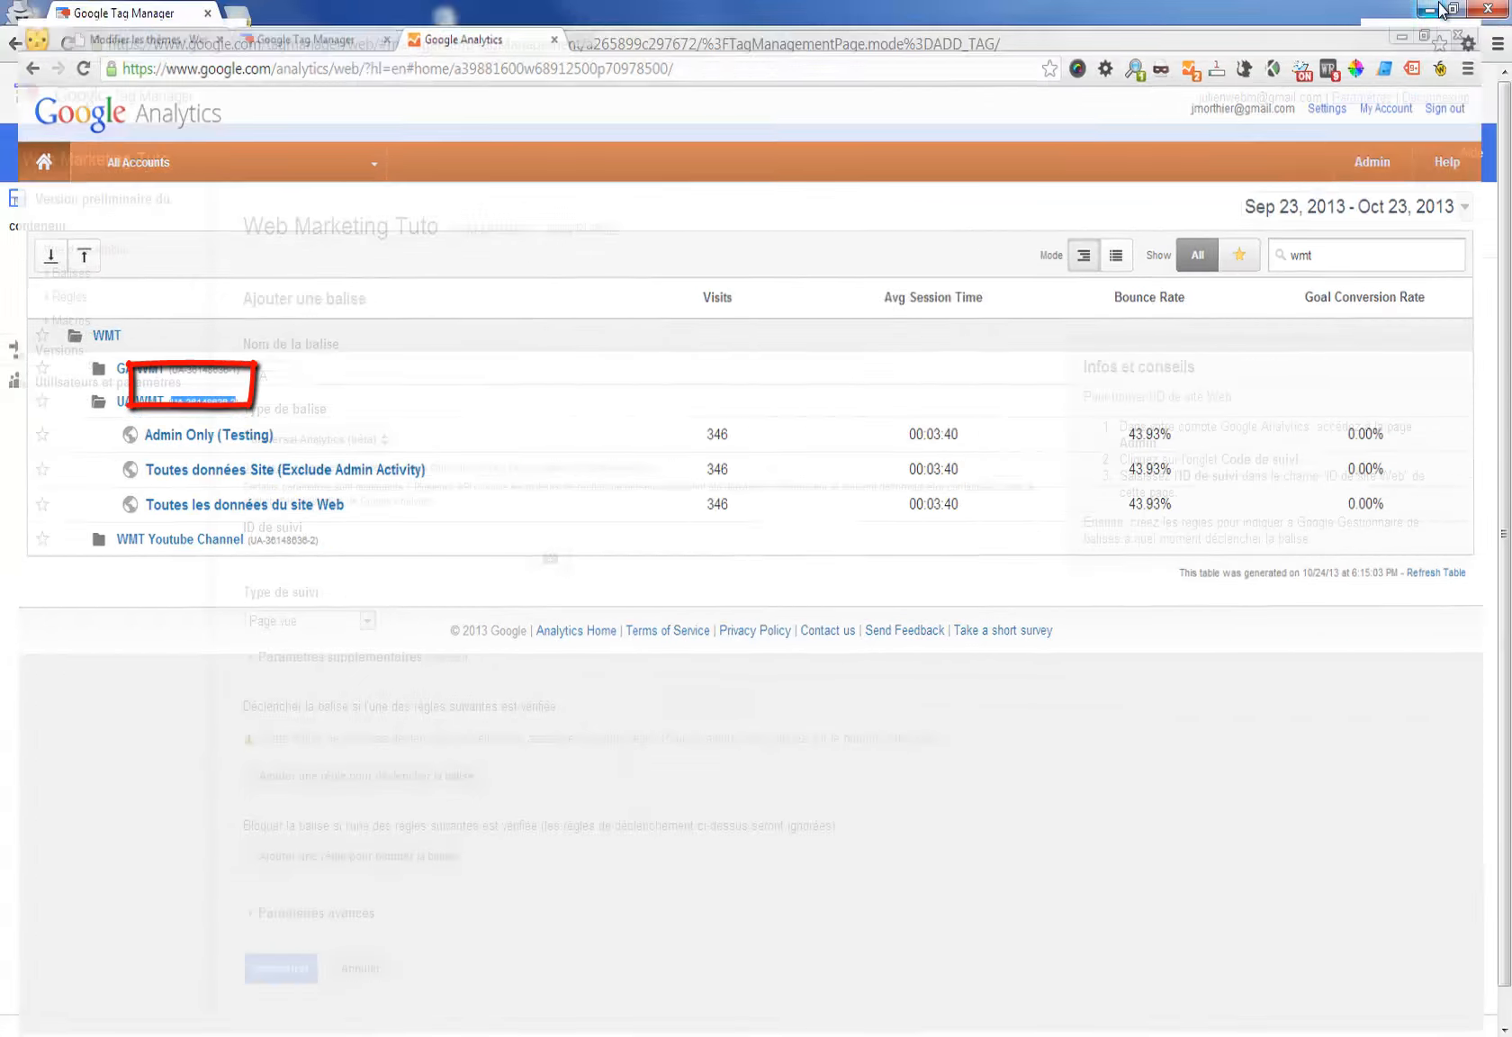
left_click(366, 559)
type("UA-36148636-3")
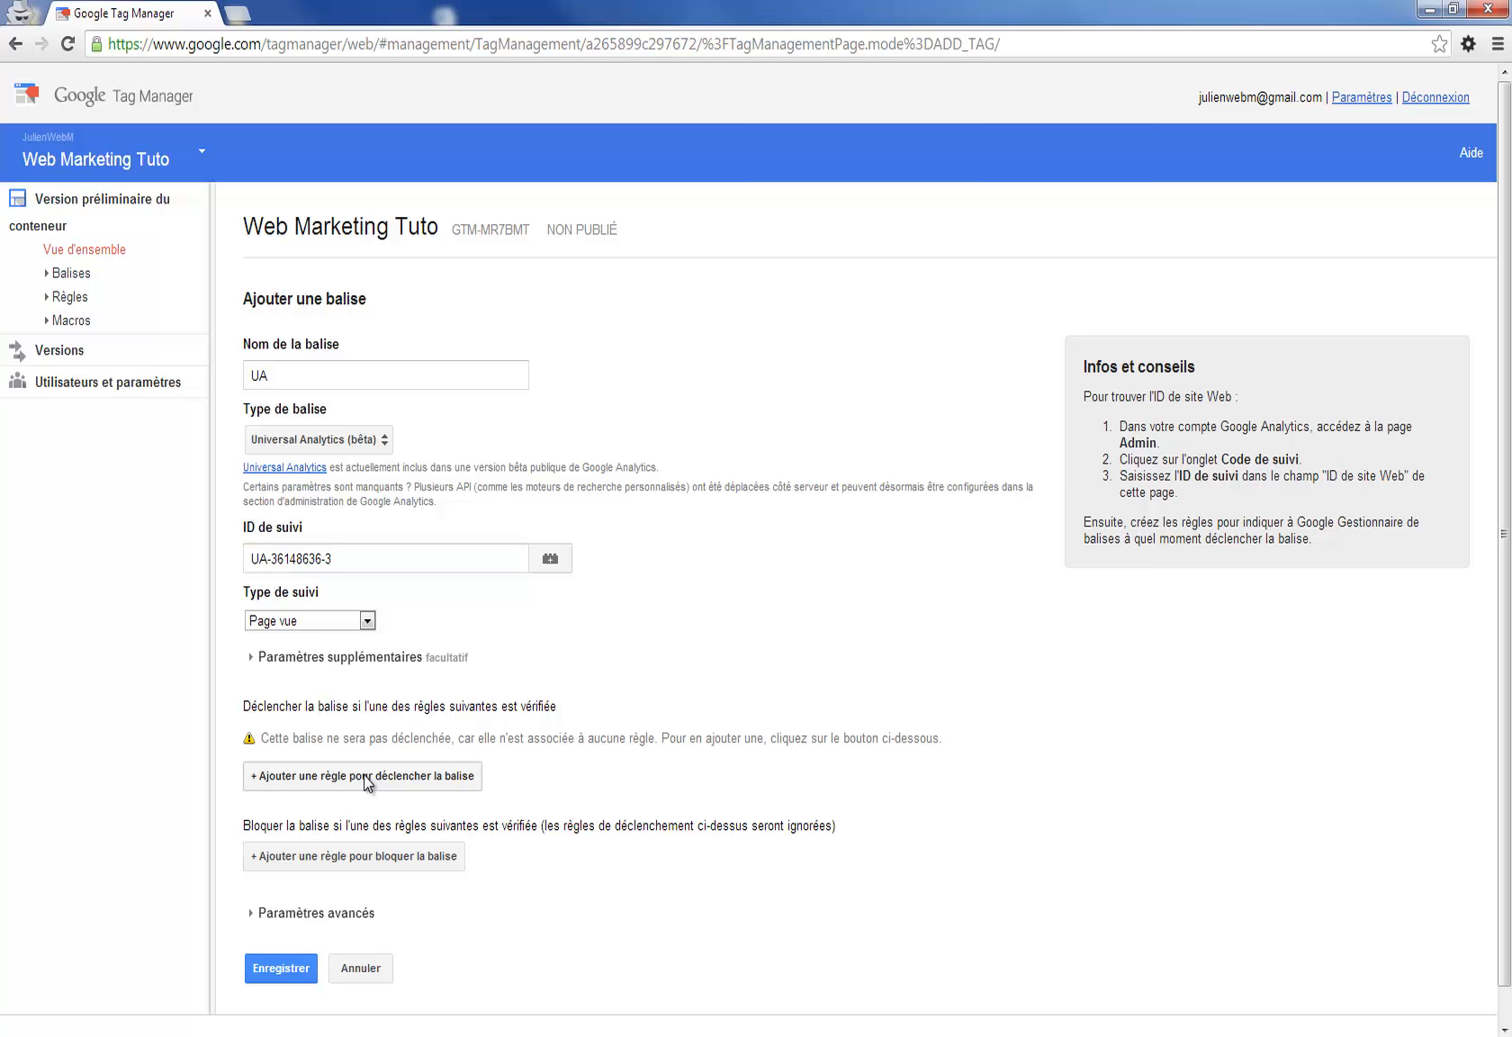
Set Toutes les pages as the UA tag's firing rule.
left_click(363, 775)
left_click(520, 585)
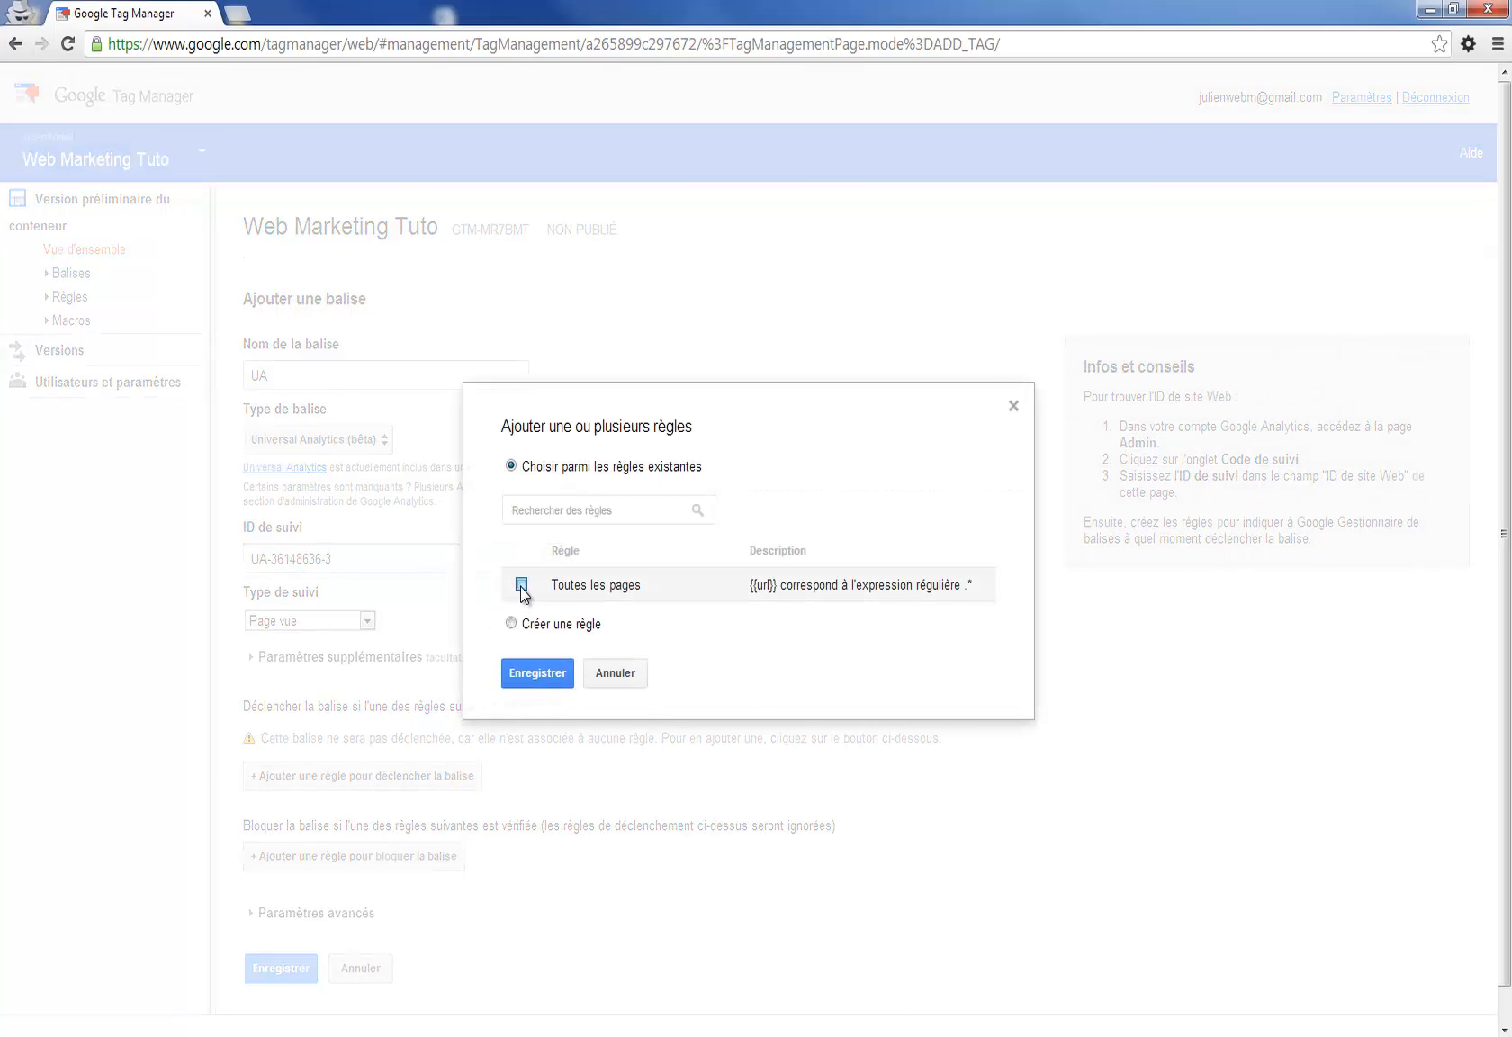
left_click(530, 670)
scroll(486, 742, "down", 2)
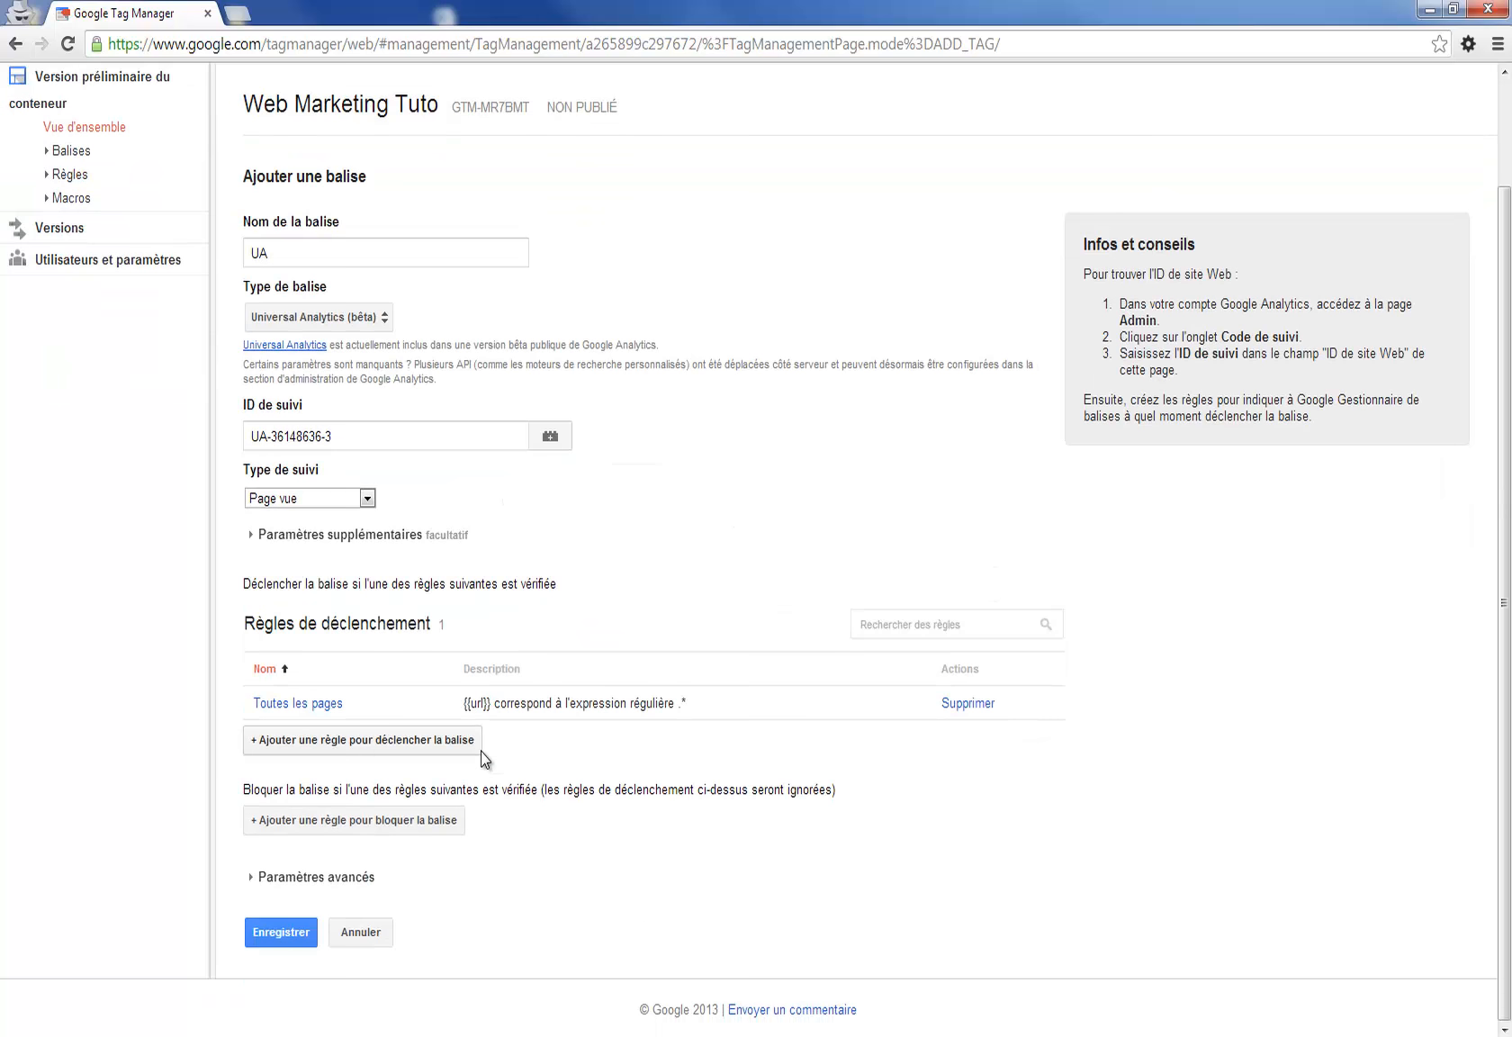
Open the blocking-rule dialog and cancel it without adding any blocking rule.
left_click(369, 830)
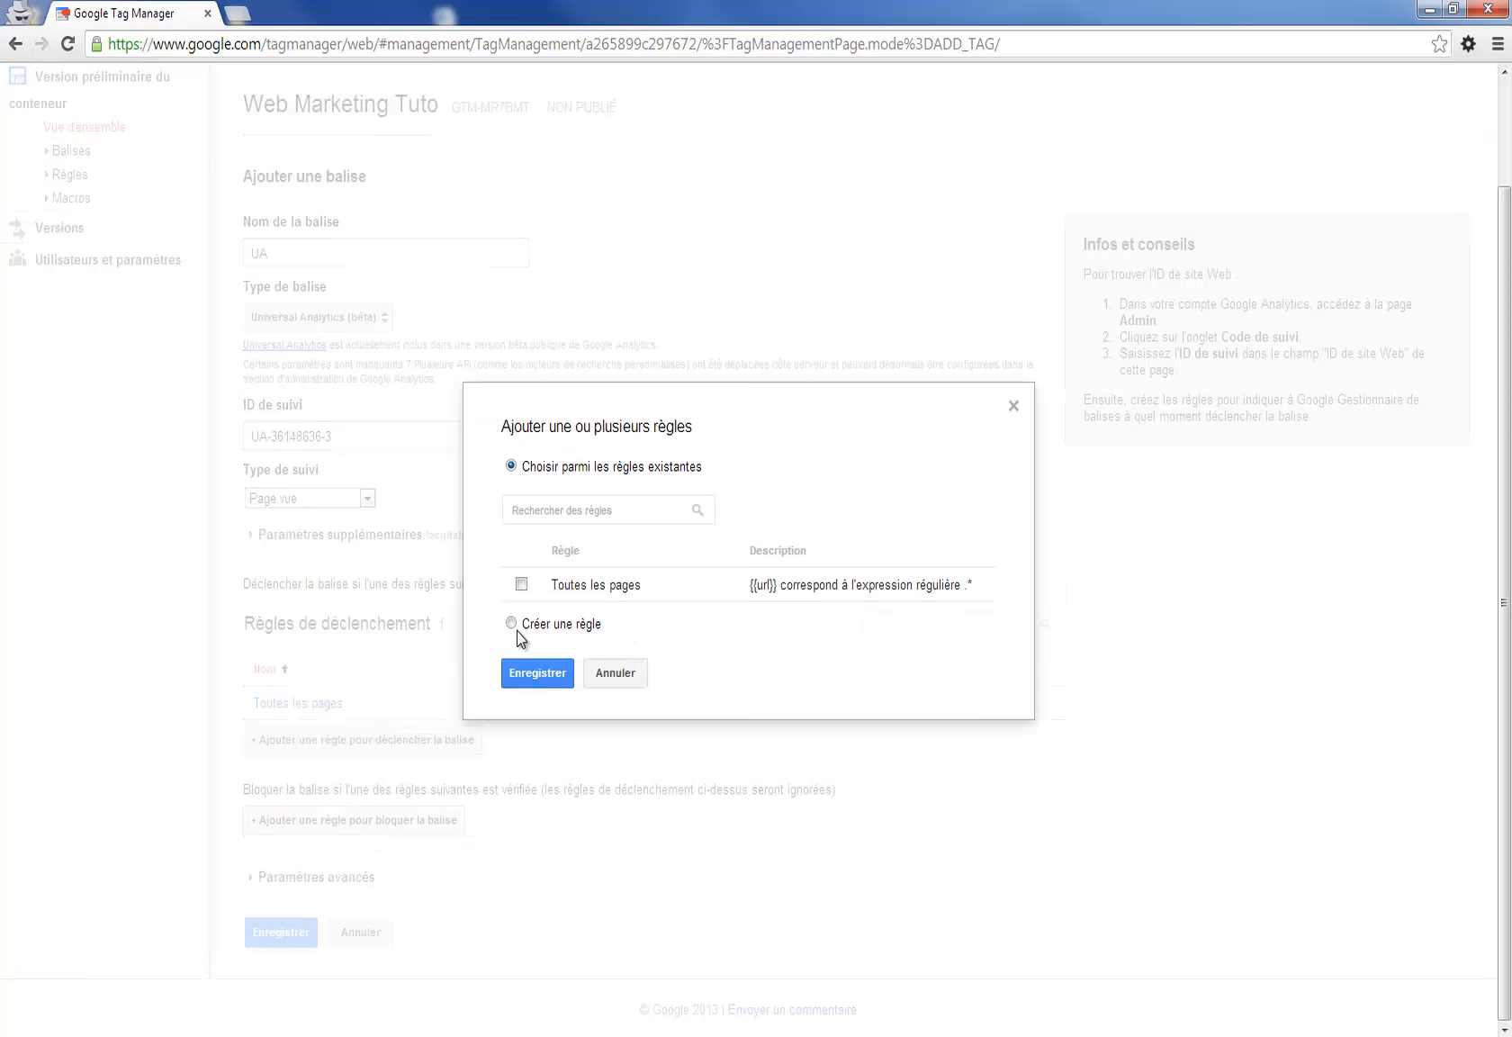
left_click(510, 623)
left_click(688, 650)
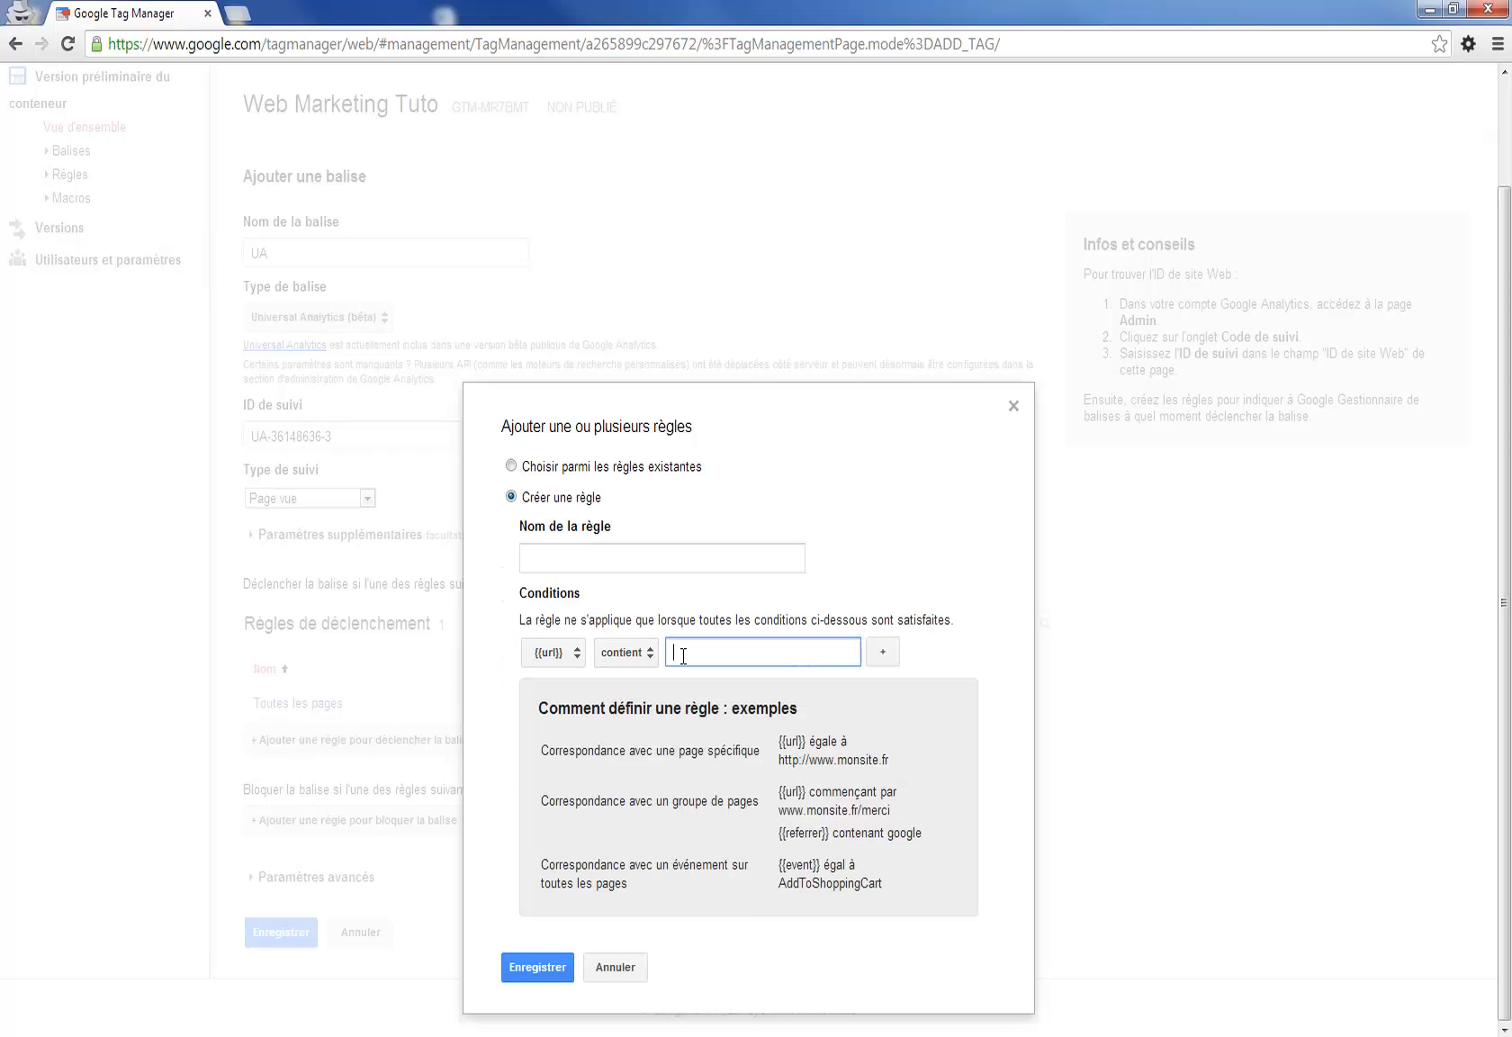
left_click(614, 968)
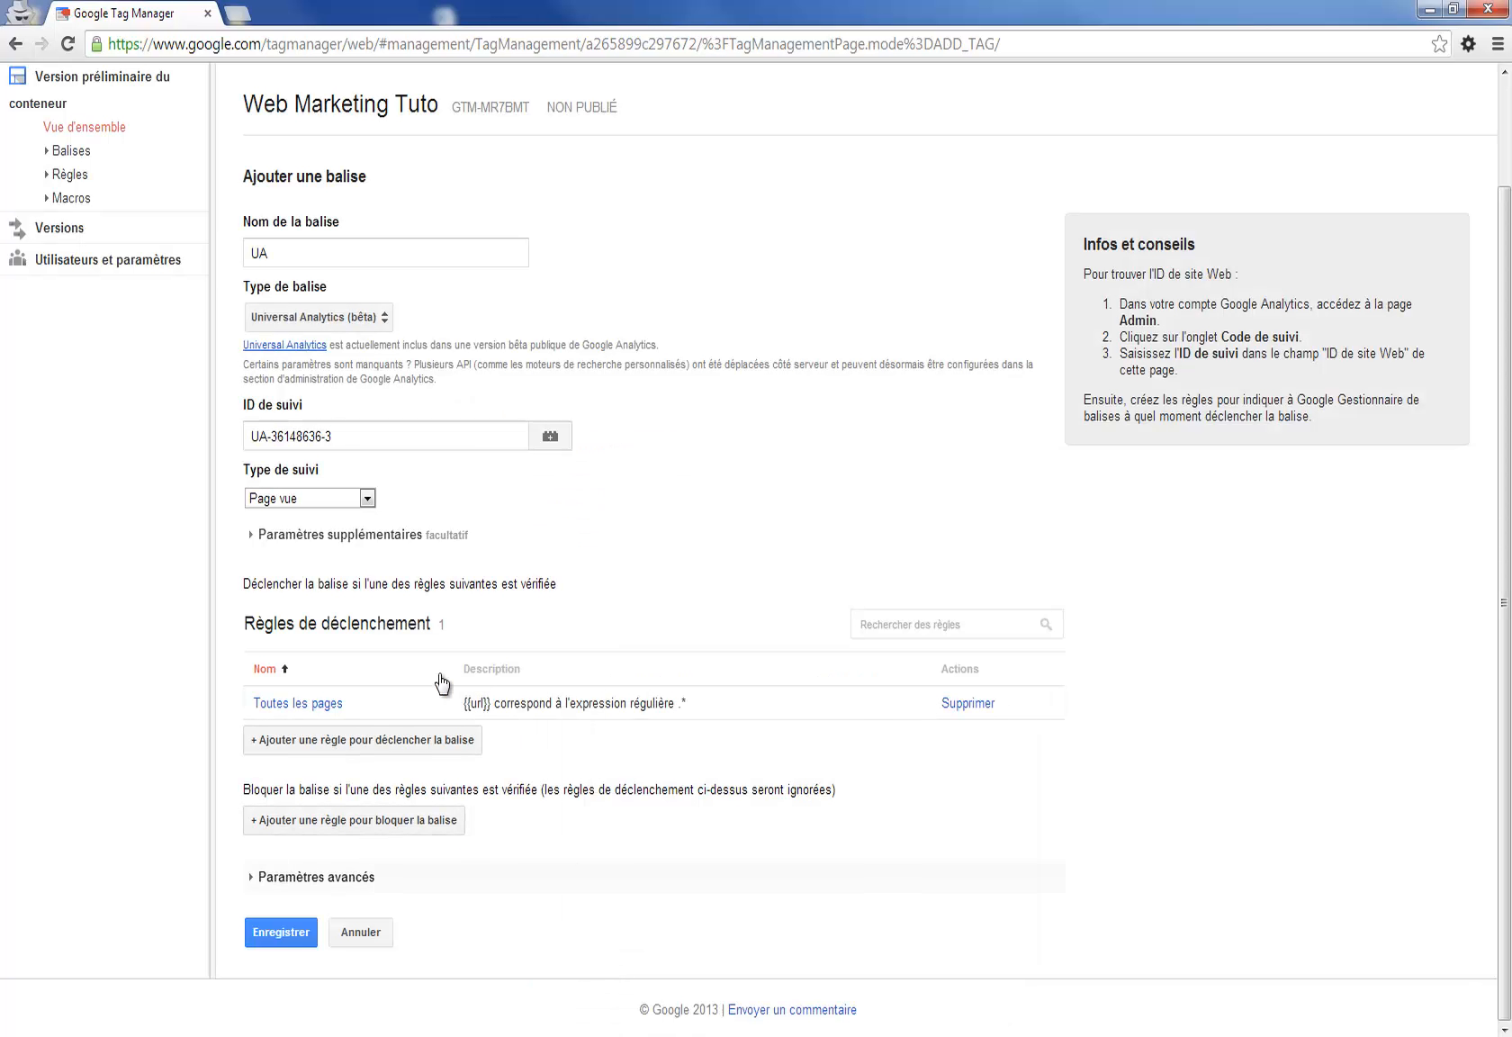
Save the UA tag, then review the GA and Adwords Conversions shapes in PowerPoint before returning to Tag Manager.
left_click(280, 932)
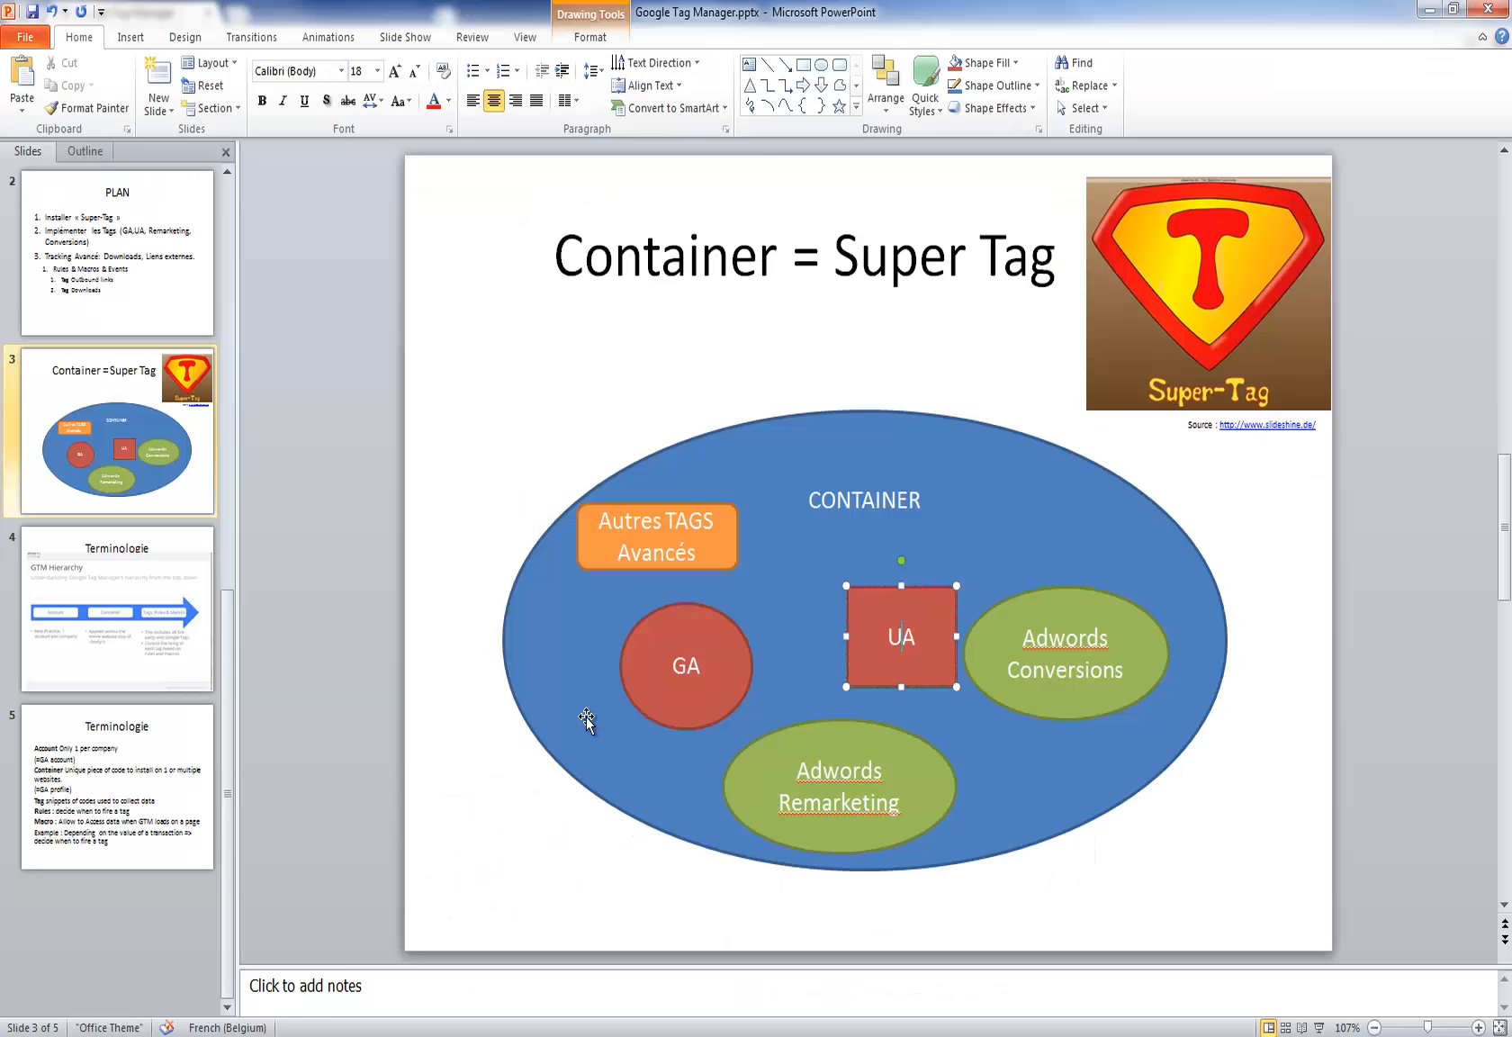
left_click(637, 693)
left_click(685, 669)
left_click(987, 671)
left_click(1428, 10)
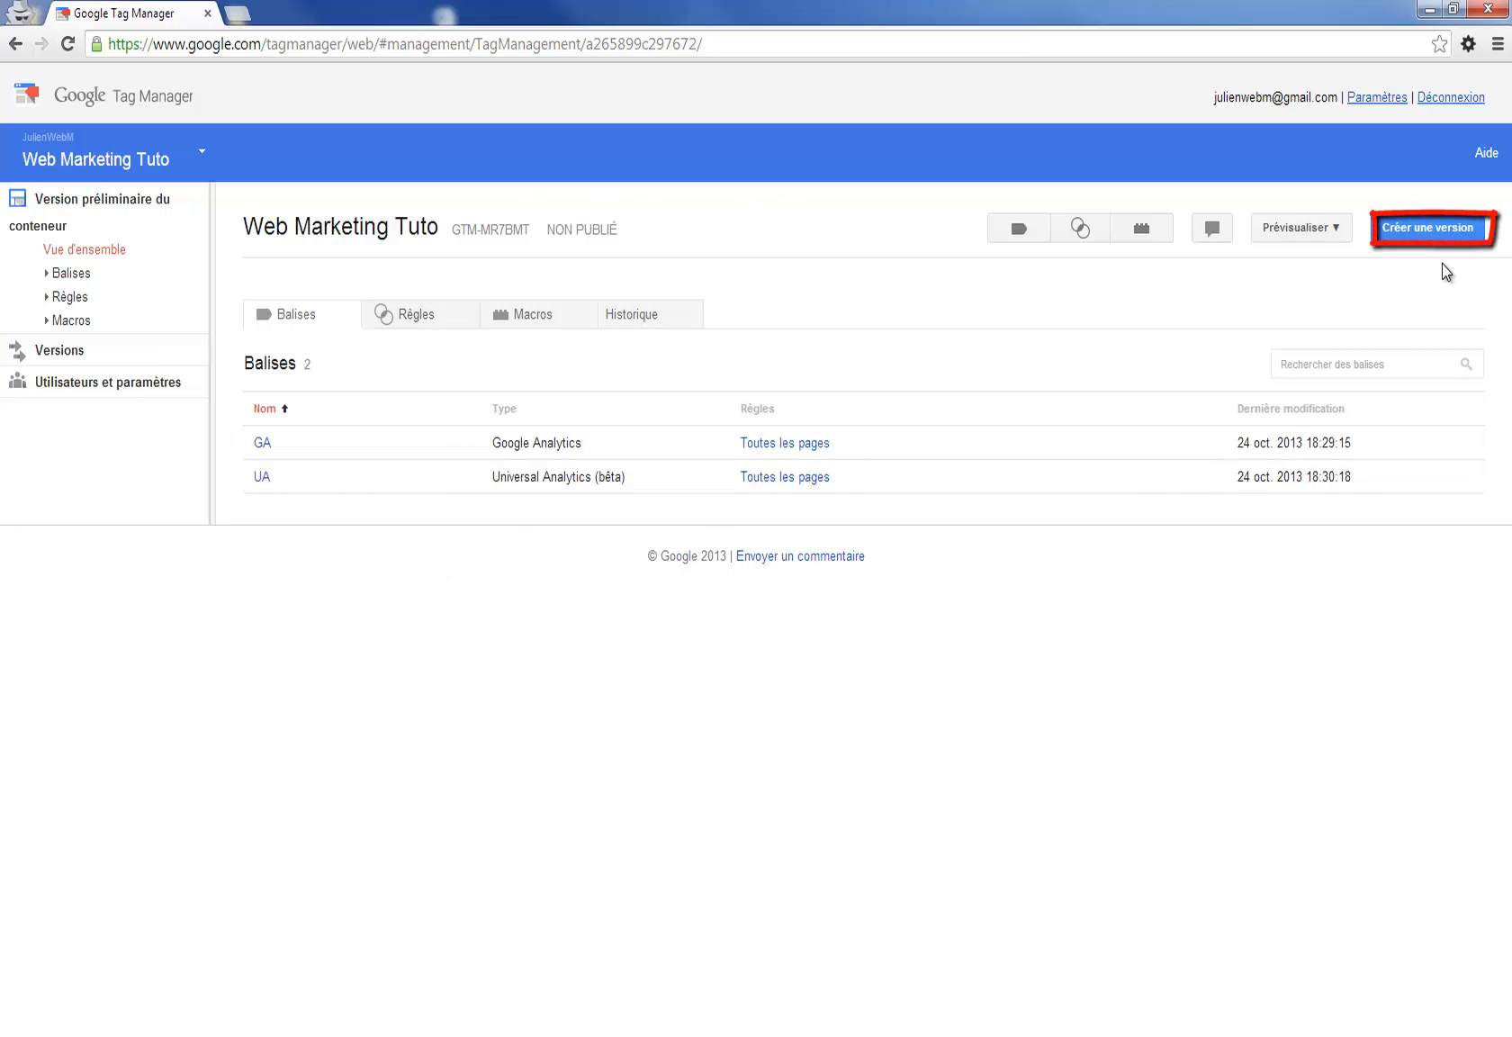
Create container version 2 and highlight its GA and UA tag rows.
left_click(1437, 241)
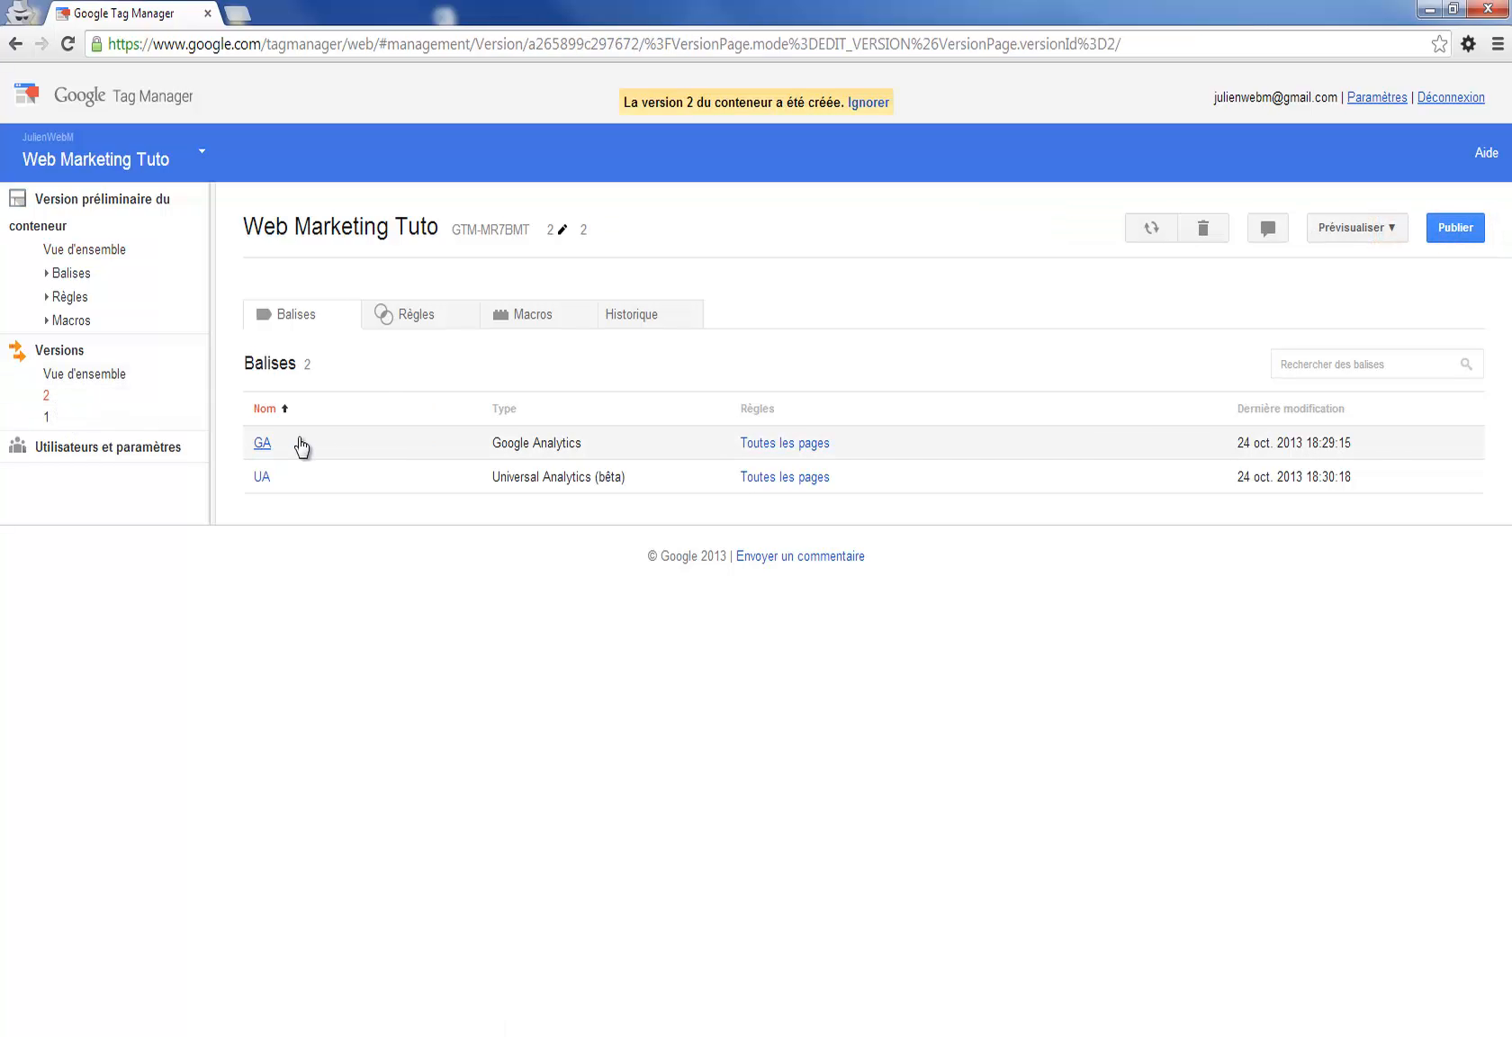
left_click_drag(652, 475, 240, 443)
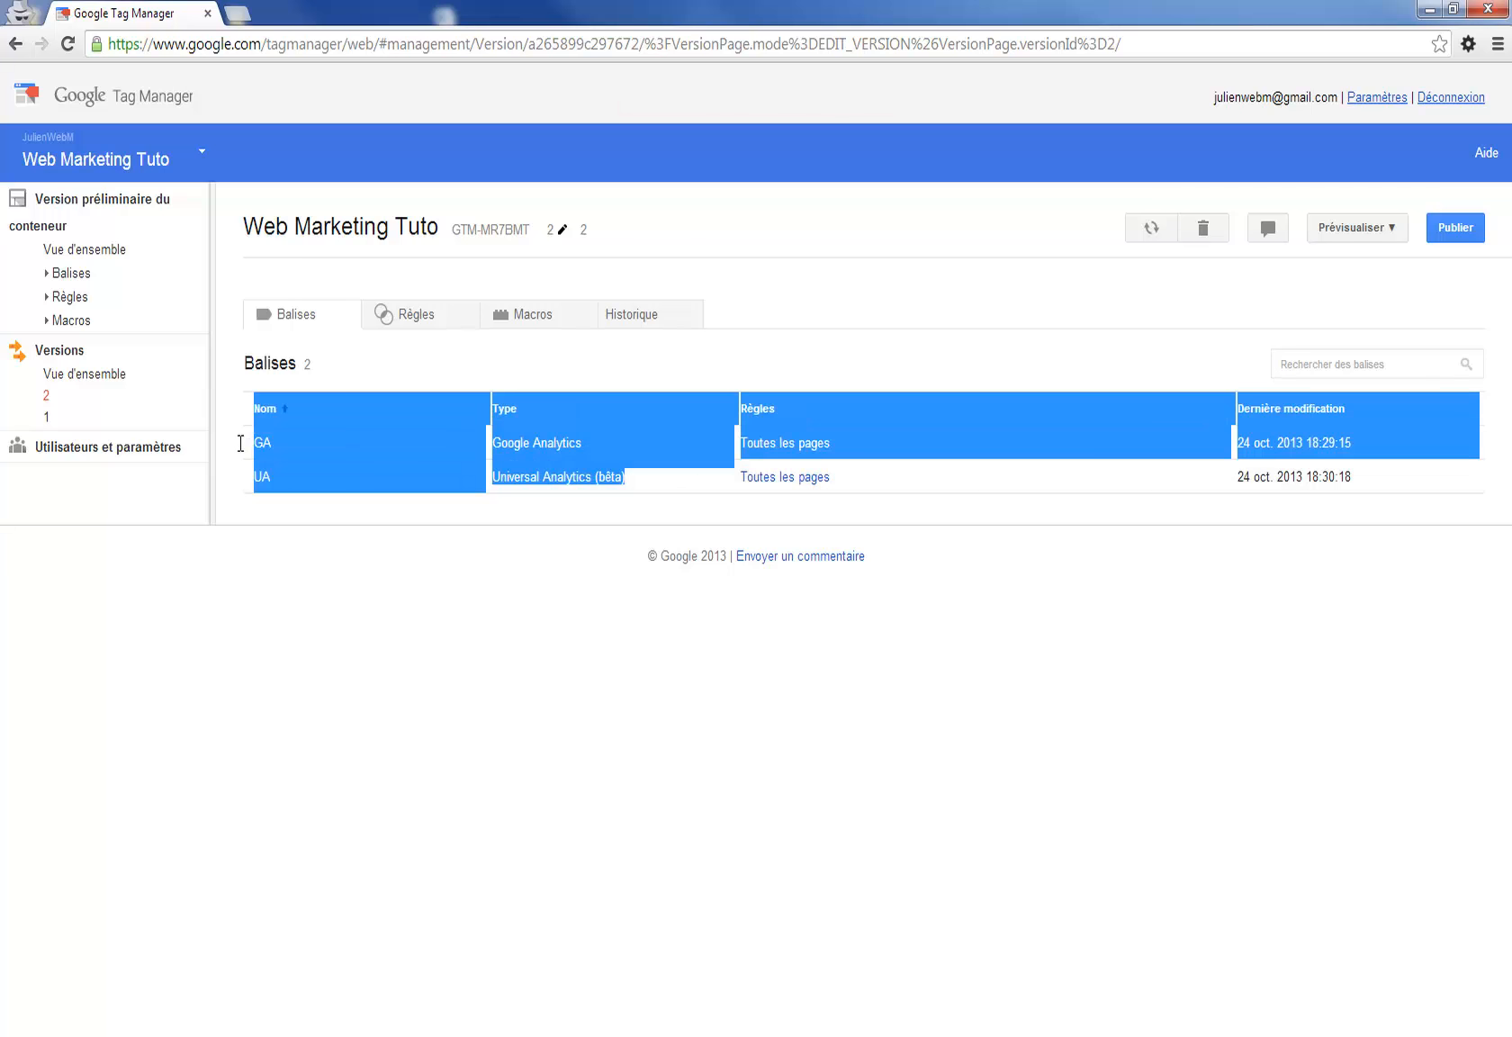
left_click(54, 417)
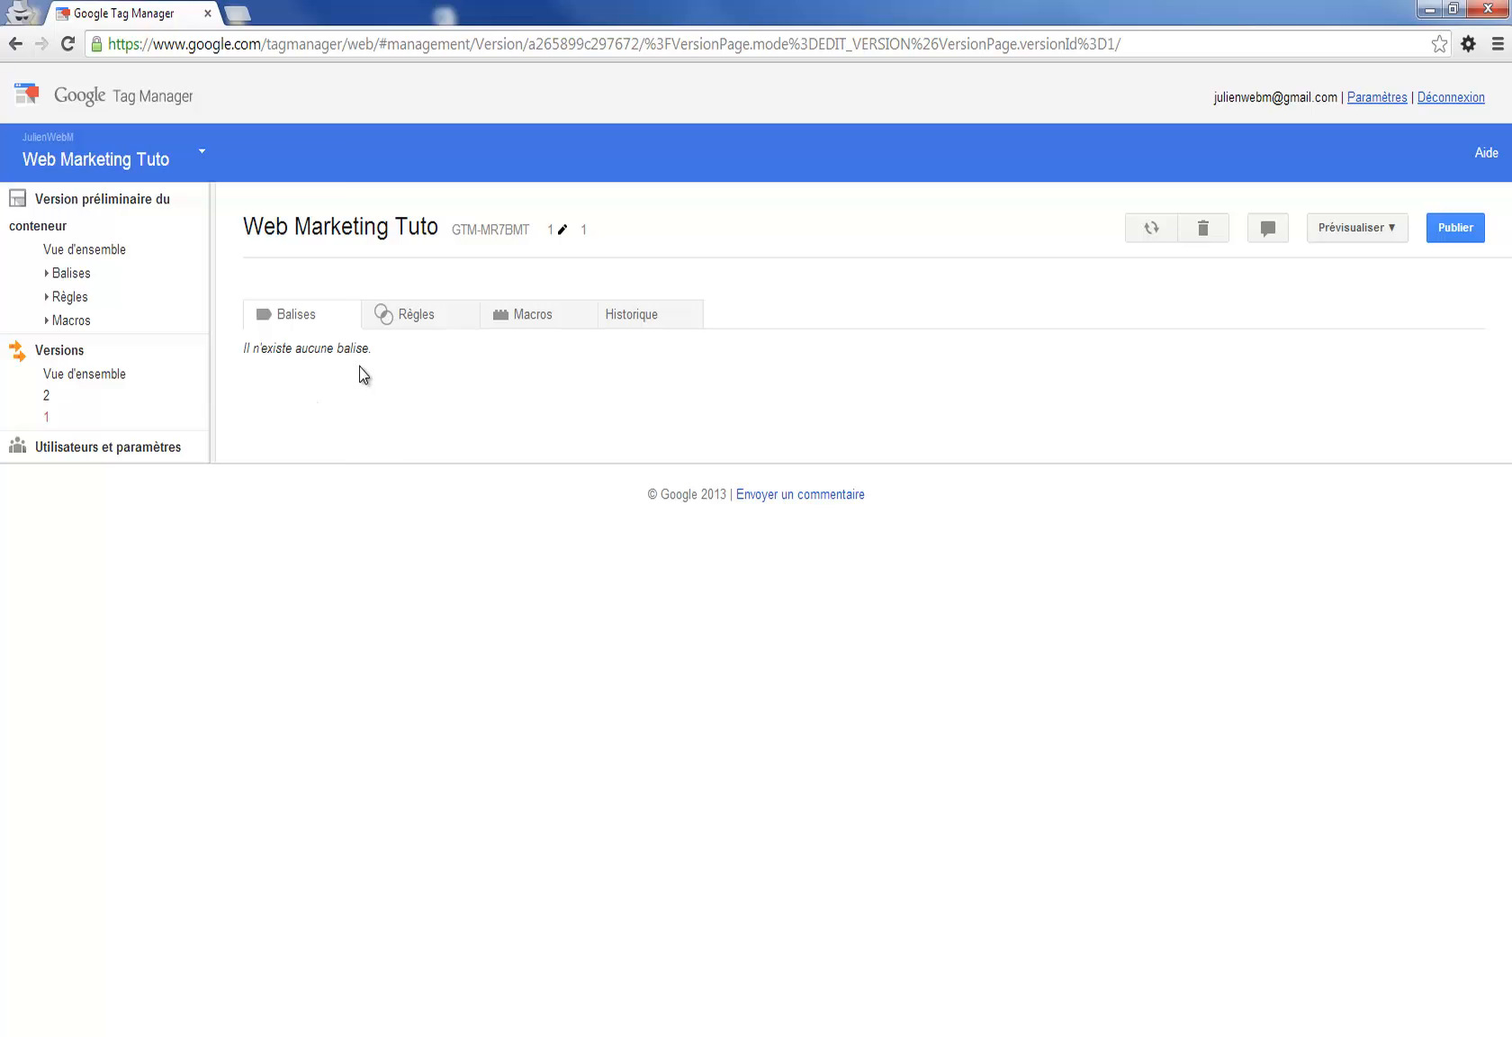
left_click(65, 397)
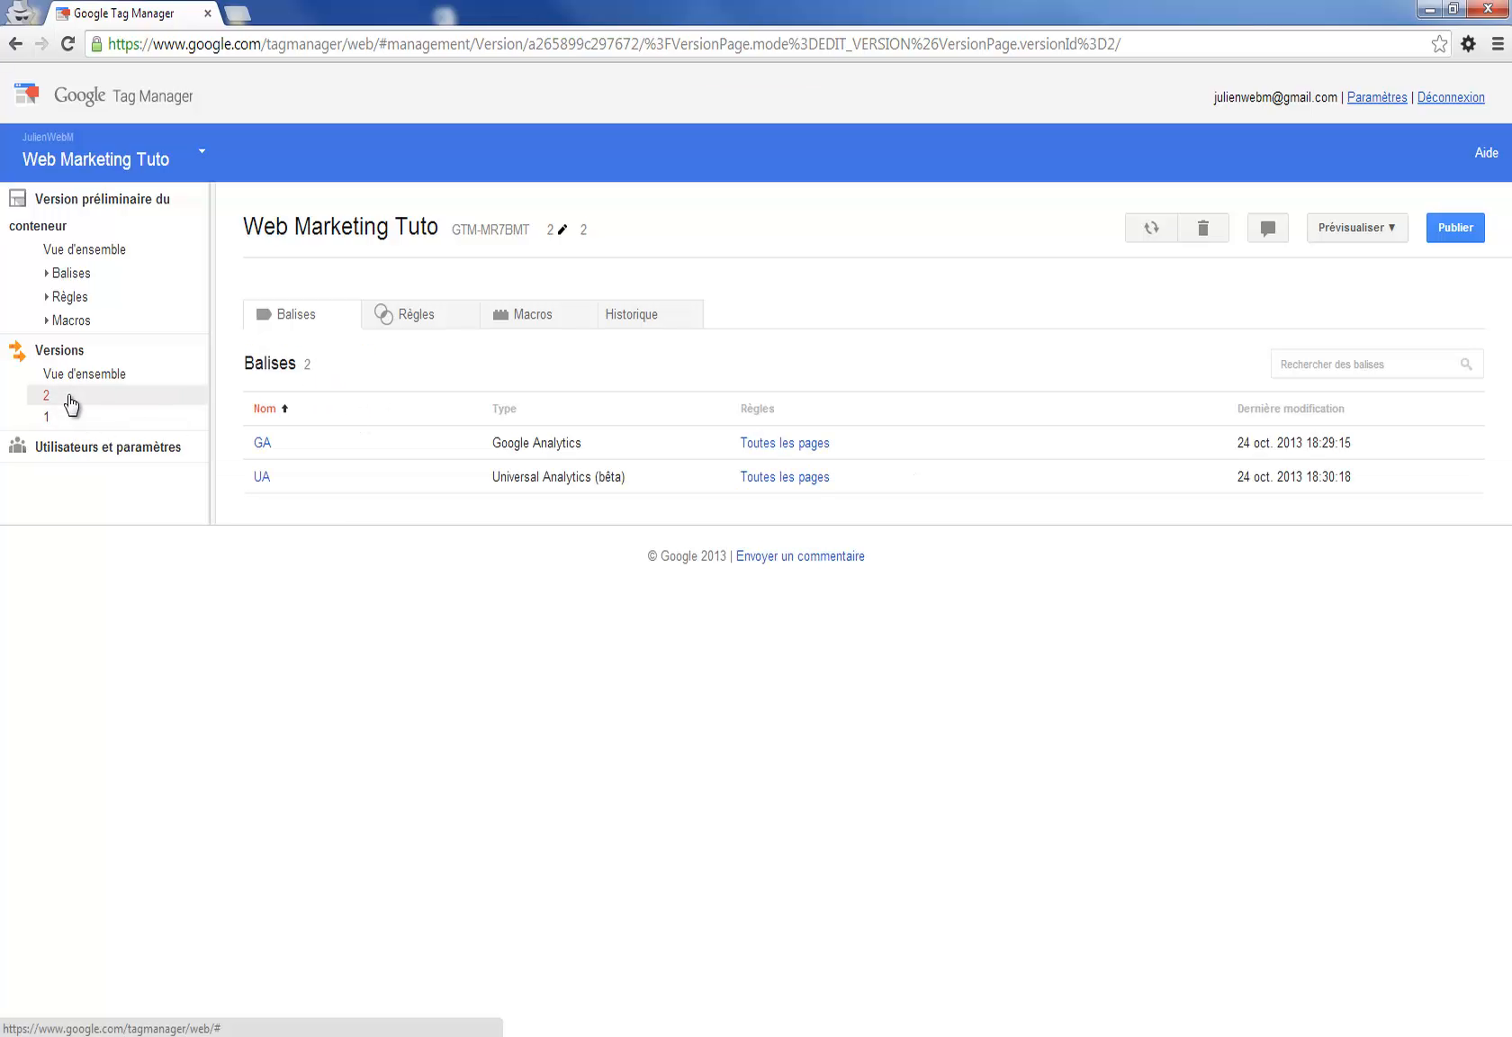